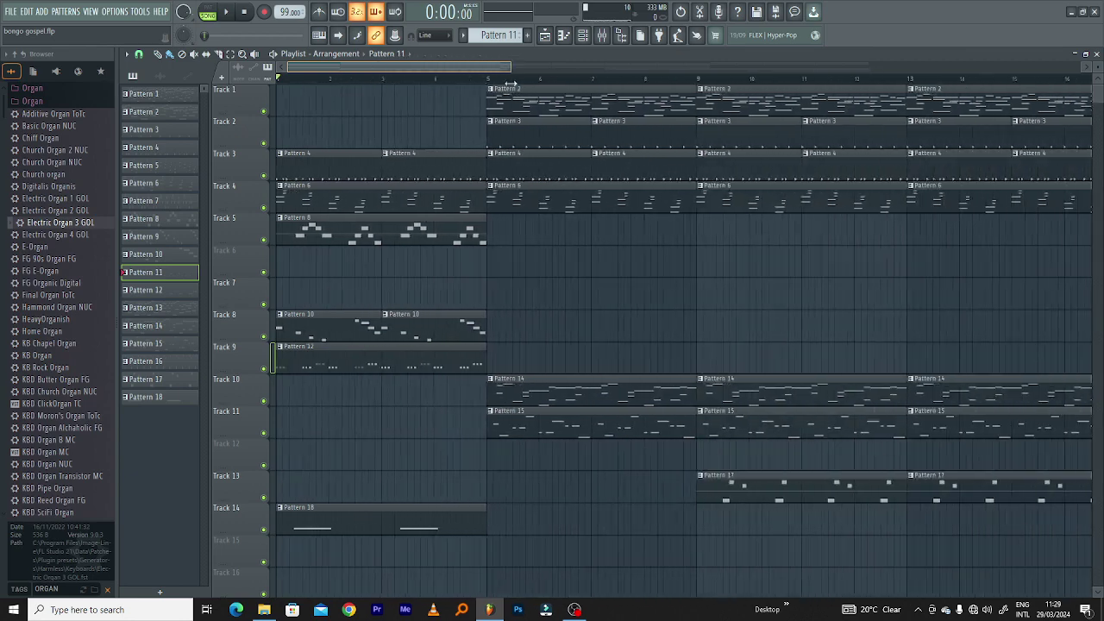
- Play the arrangement from the beginning, stretch the timeline until the whole song fits, and stop playback
key(space)
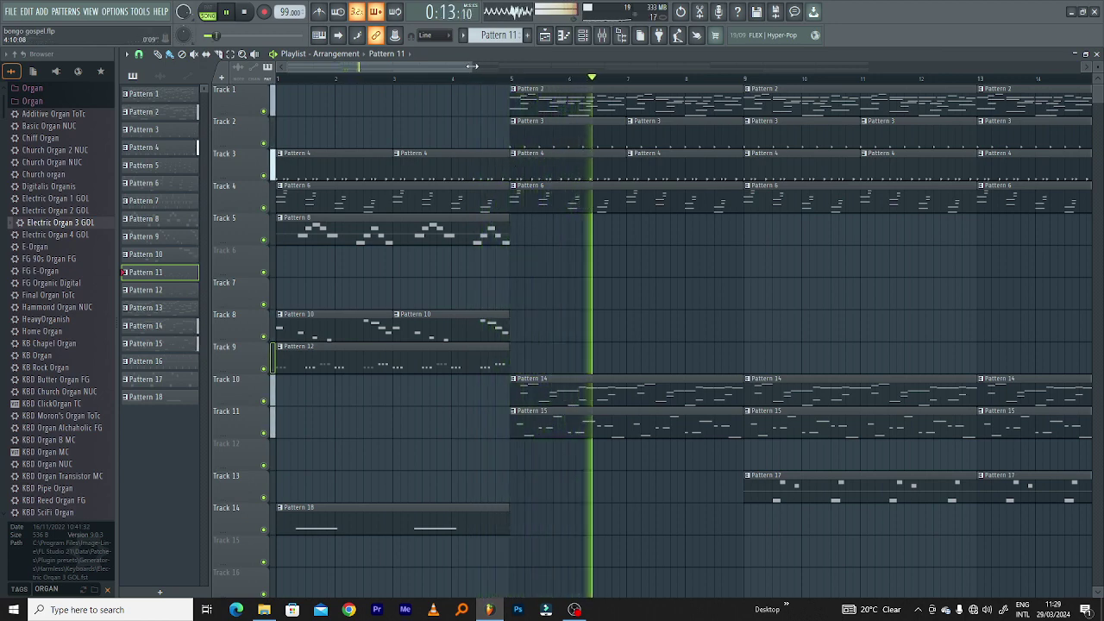
drag(474, 66, 865, 94)
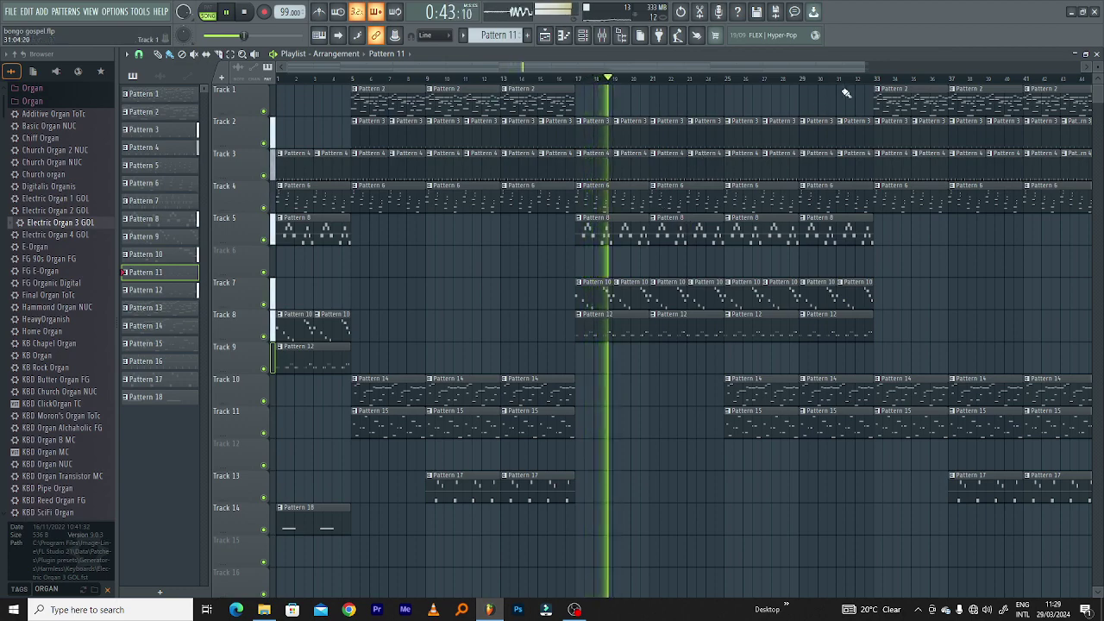
drag(863, 68, 973, 86)
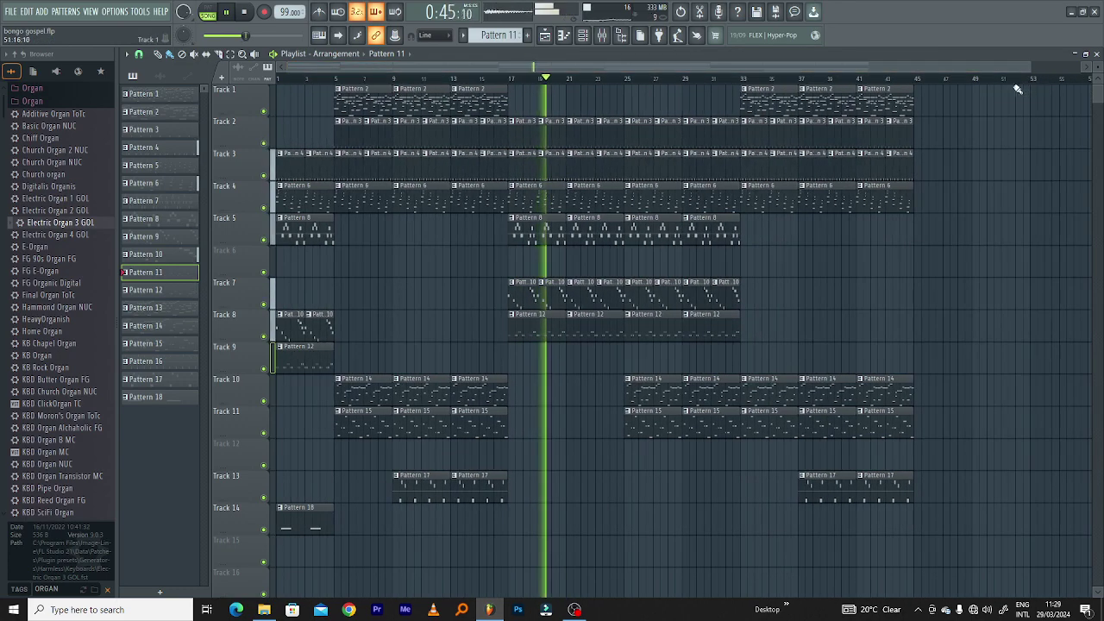
key(space)
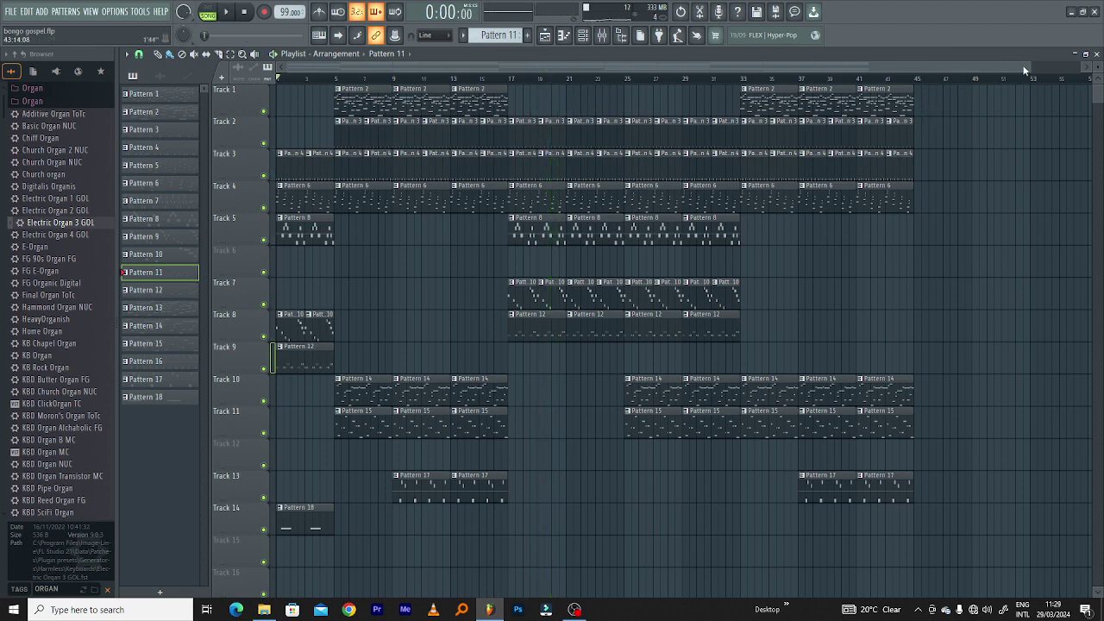
- Solo Track 1 in the playlist and enlarge the track rows so its Pattern 2 notes are easier to read
drag(1027, 65, 630, 67)
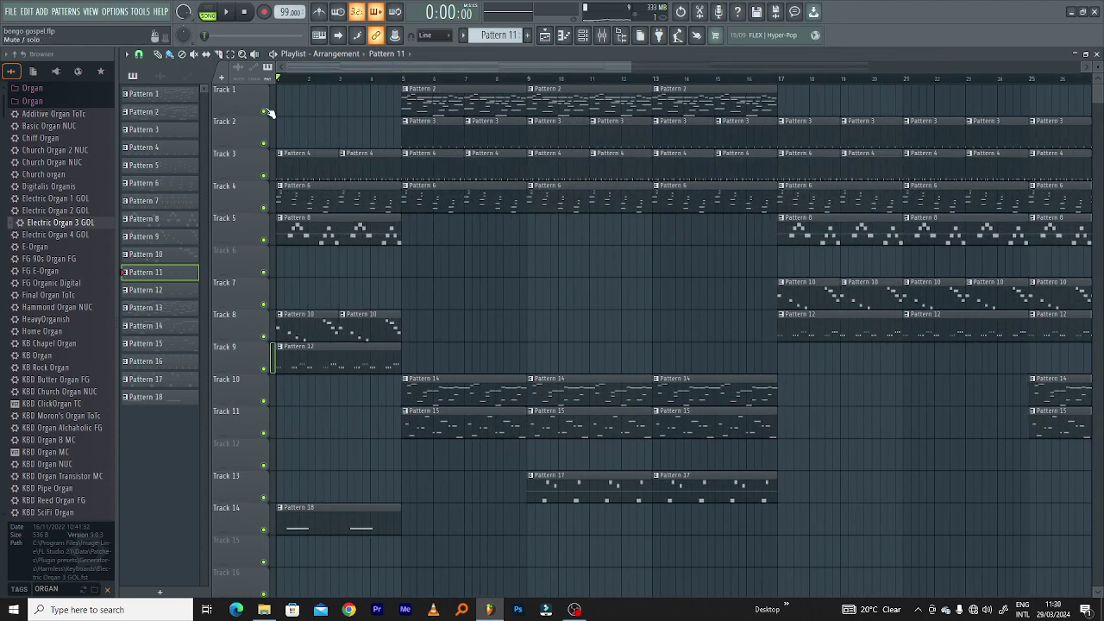
right_click(266, 111)
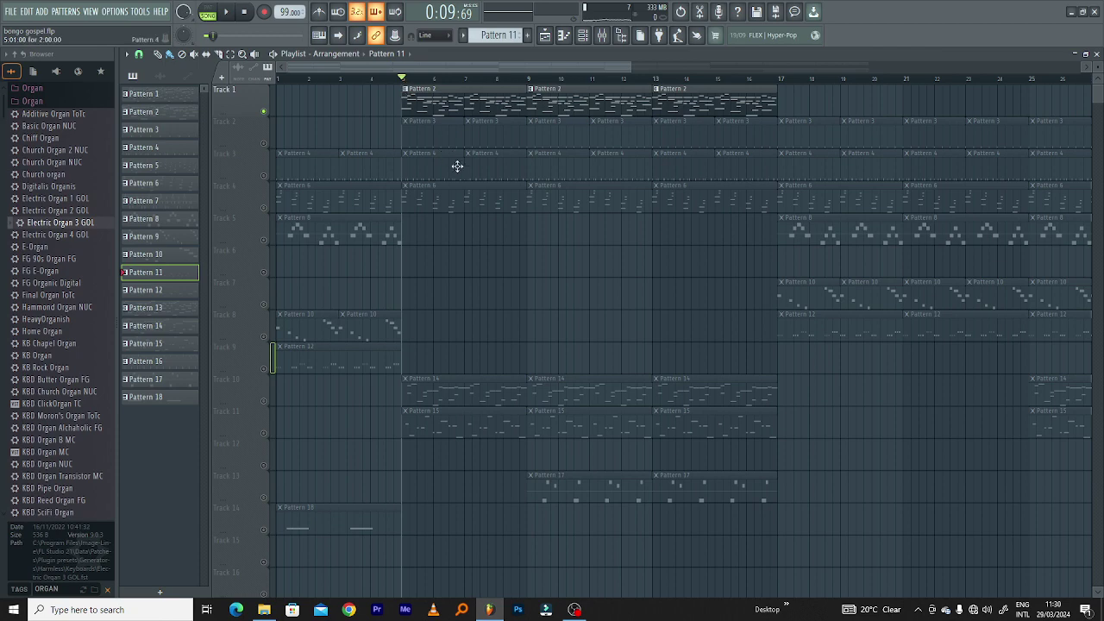
drag(630, 67, 601, 72)
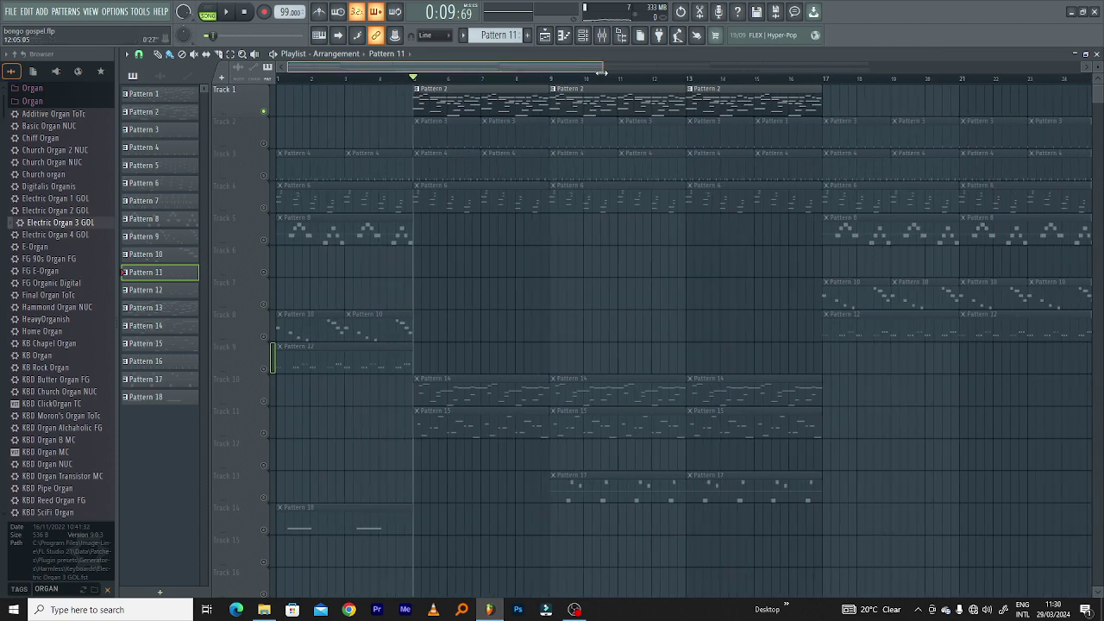
drag(1097, 67, 1097, 133)
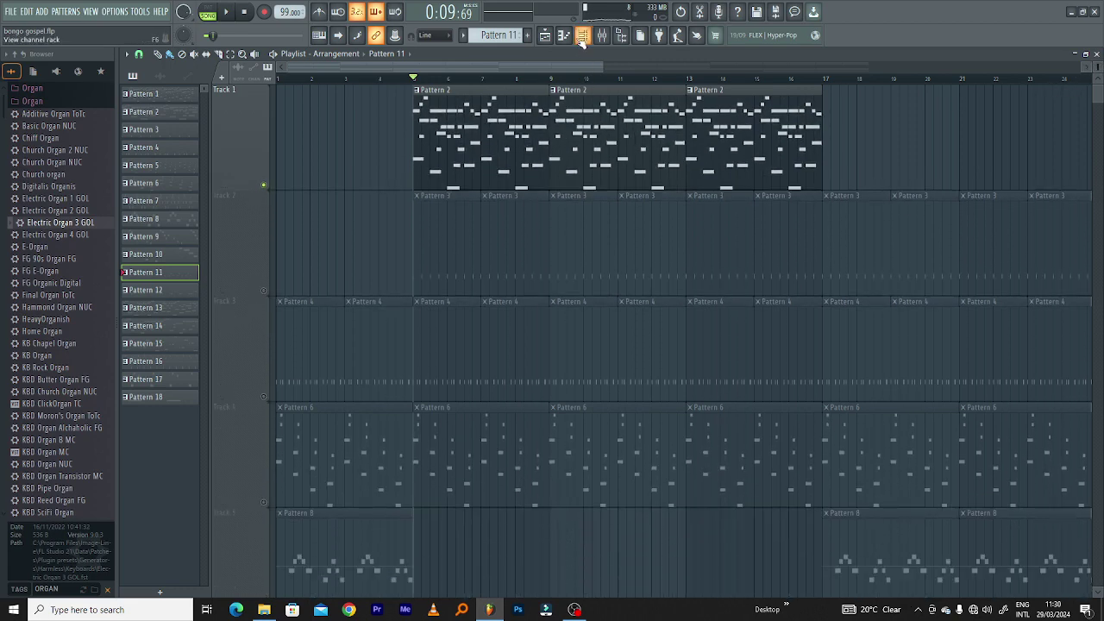
- Open the mPiano instrument from the channel rack, audition it briefly, and look through its preset list without choosing another
click(583, 36)
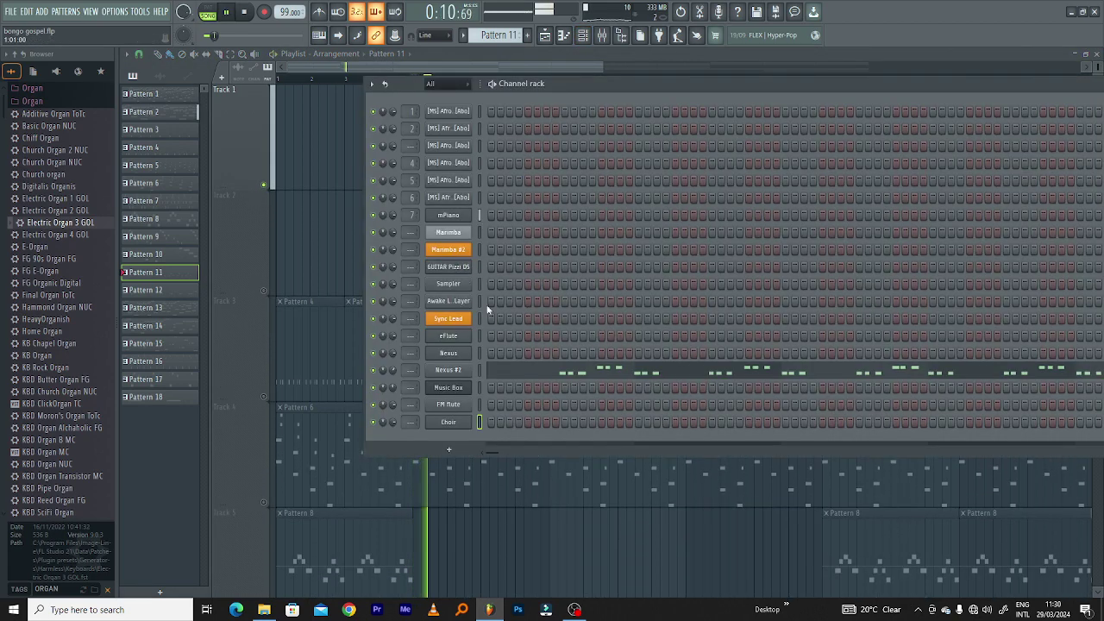
click(461, 220)
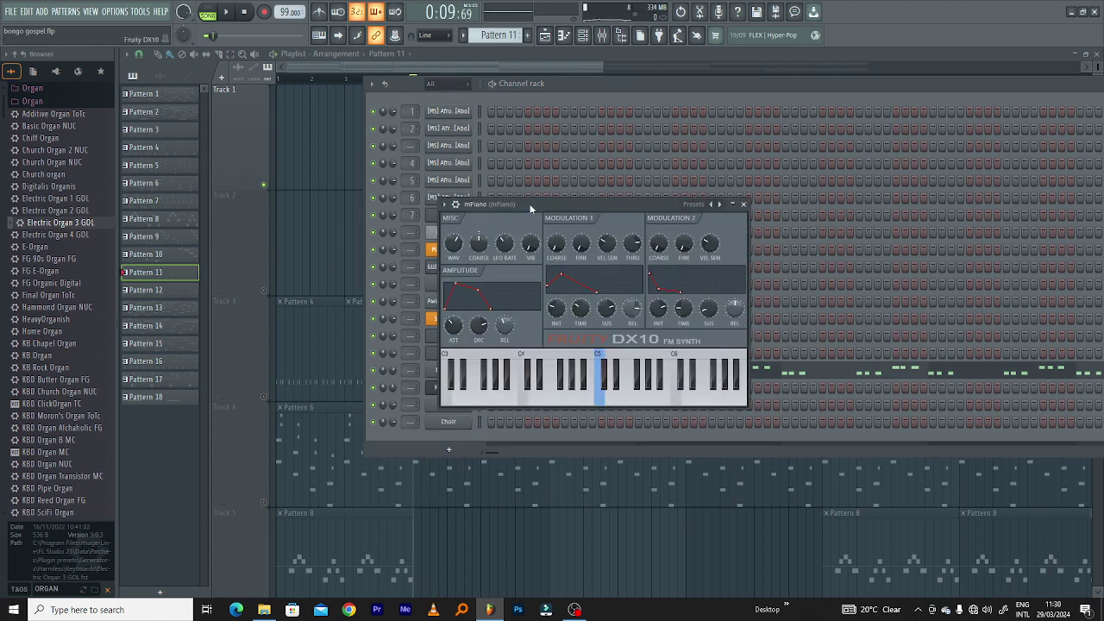
drag(530, 203, 541, 192)
key(space)
key(space)
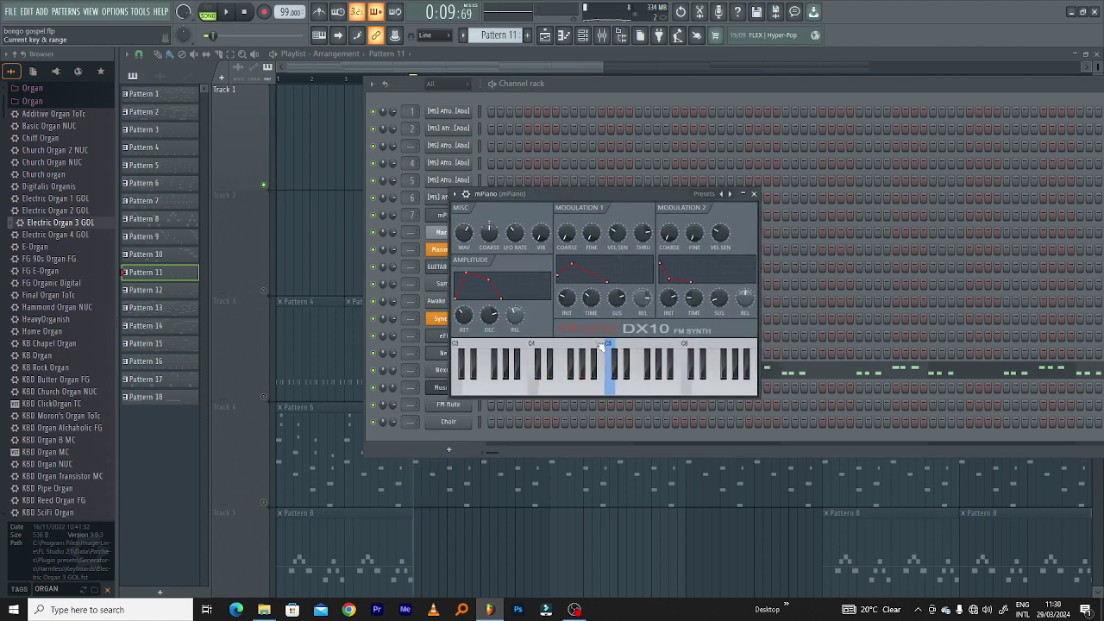
click(725, 196)
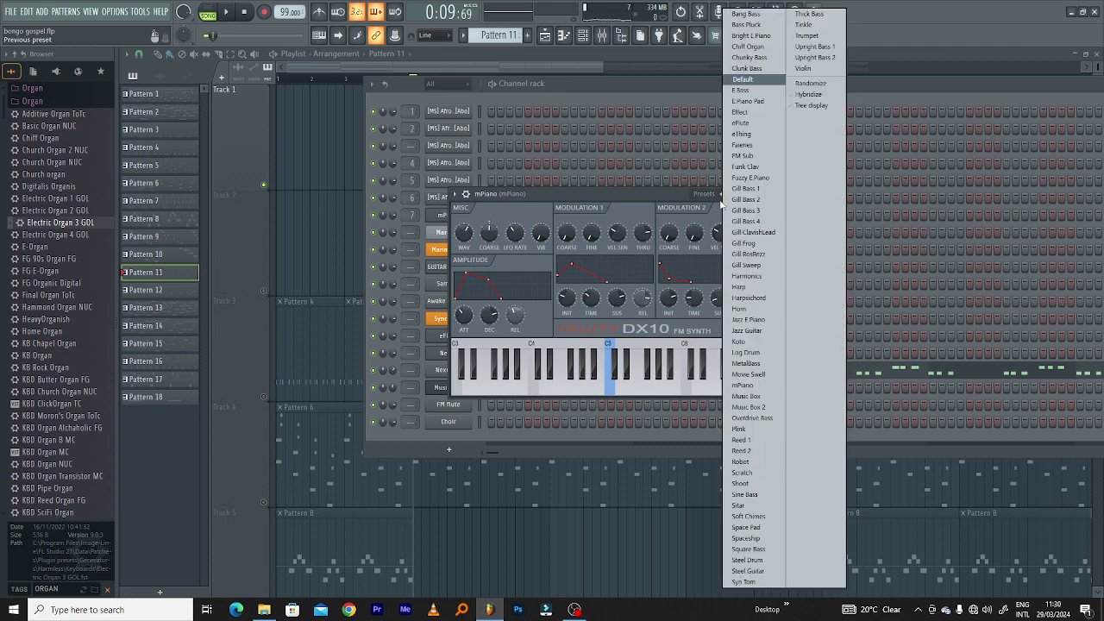
click(635, 201)
- Play the soloed Pattern 2 clips from bar 5, returning from the mPiano window to the playlist, and stop playback
key(space)
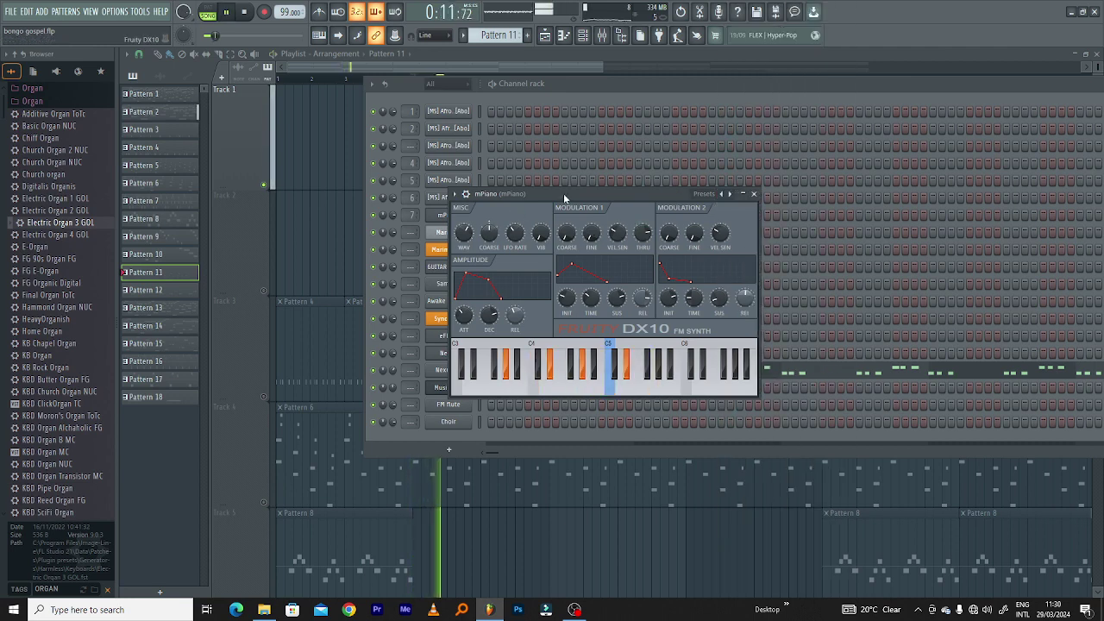
click(590, 86)
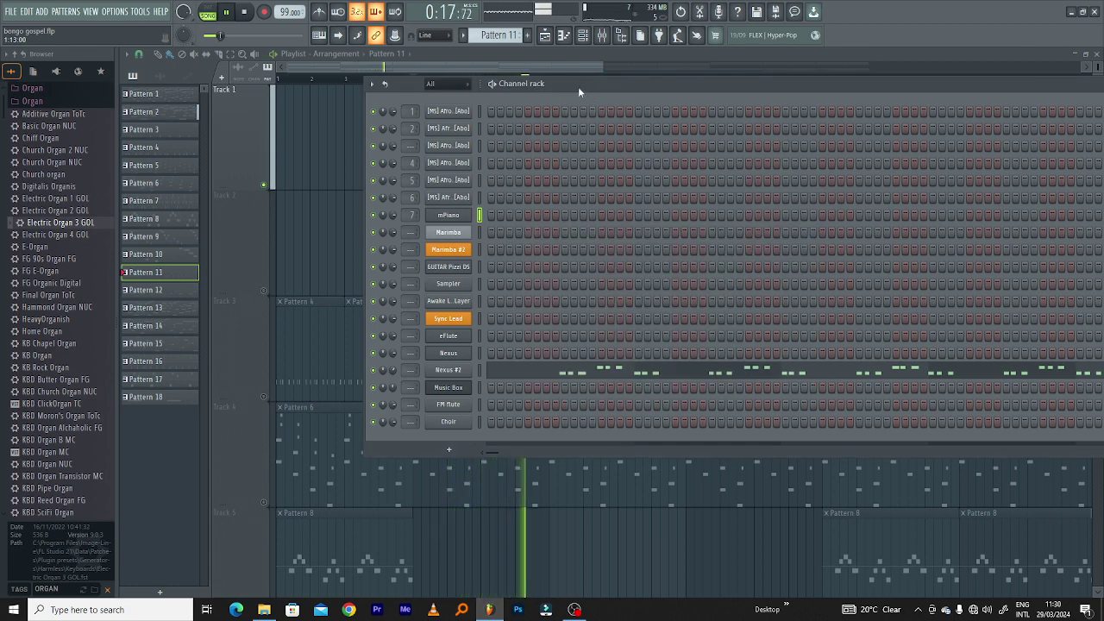
click(571, 66)
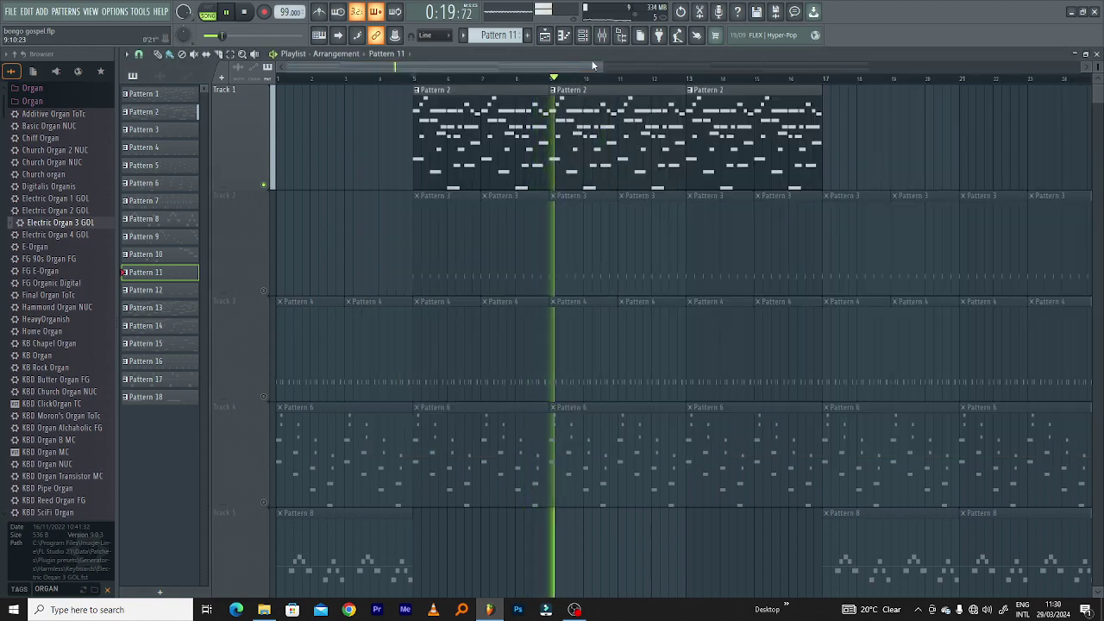
drag(606, 70, 849, 69)
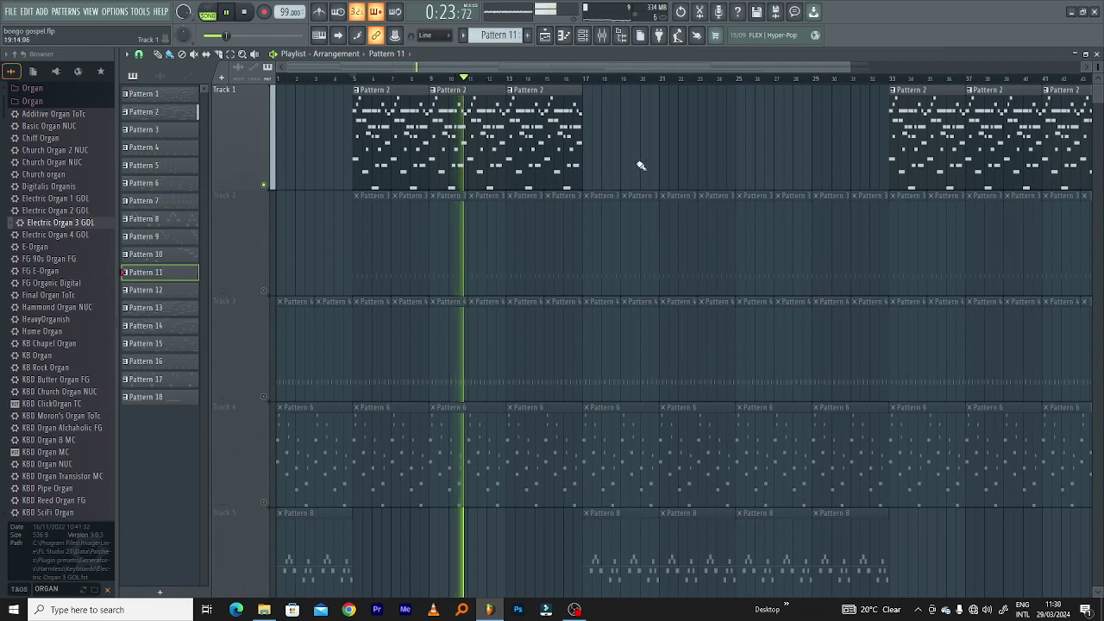
scroll(638, 163, down, 3)
scroll(635, 159, up, 3)
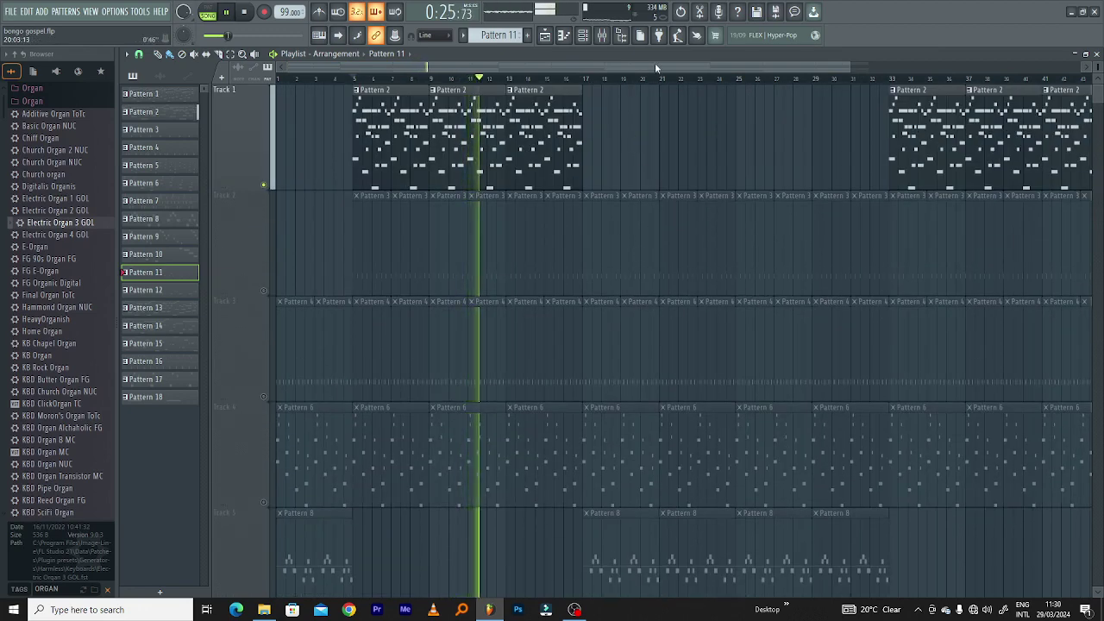
key(space)
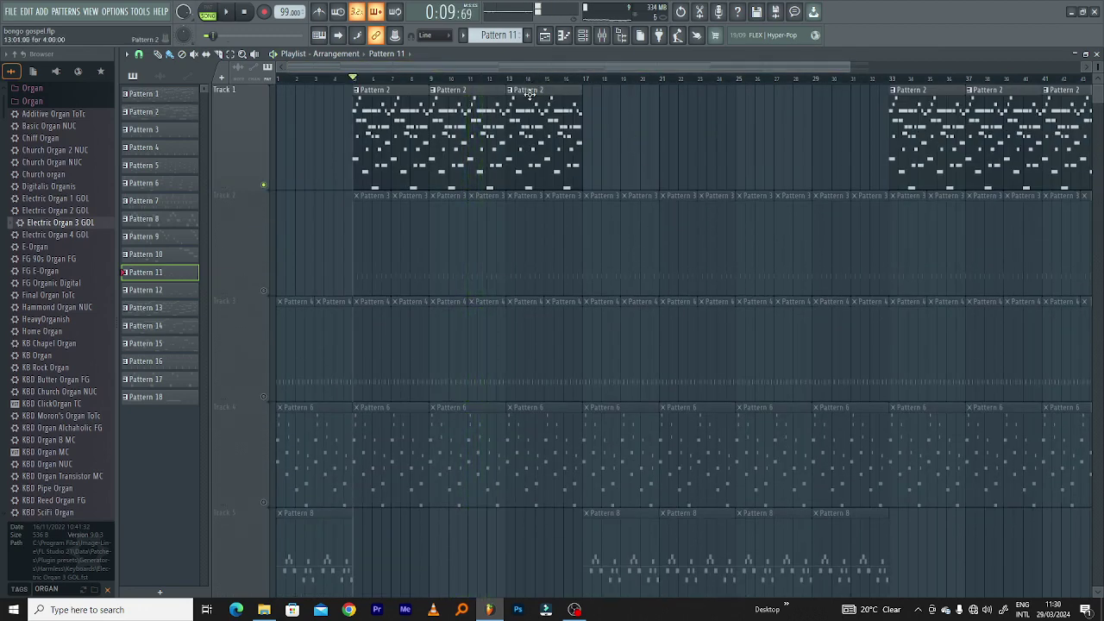
- Solo Track 2 in the playlist, play its Pattern 3 clips from bar 5, and stop playback
click(264, 292)
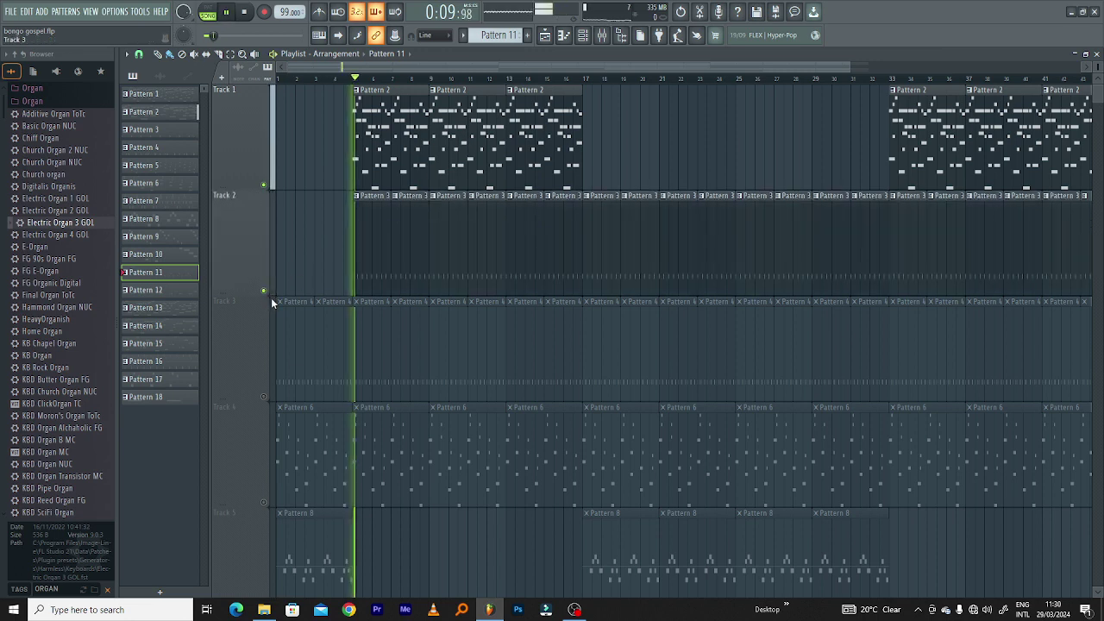
right_click(264, 292)
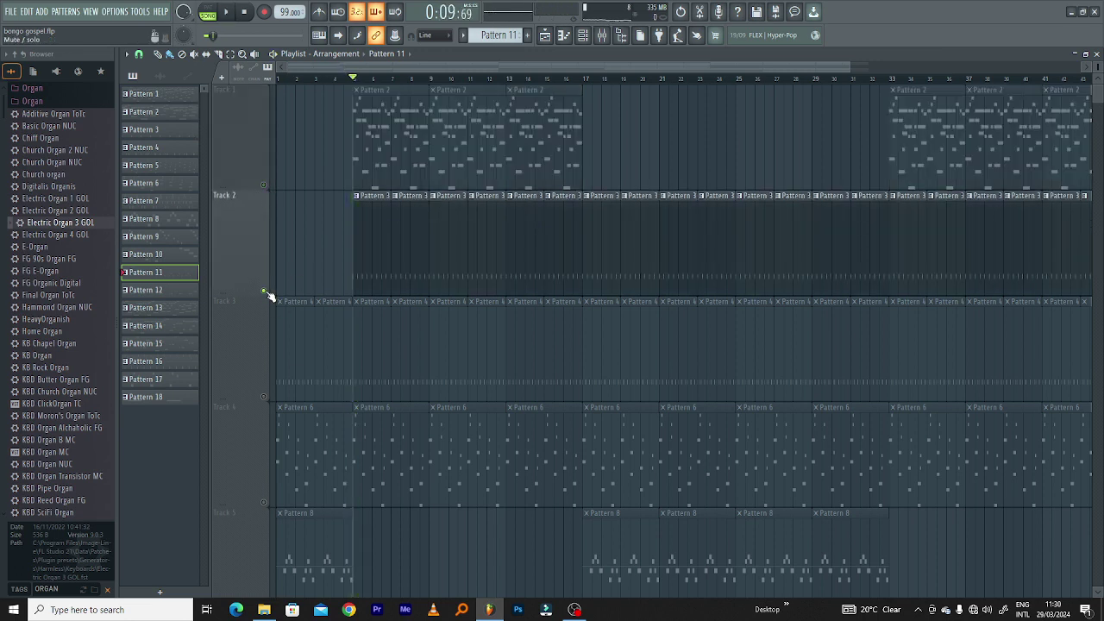
key(space)
key(space)
key(space)
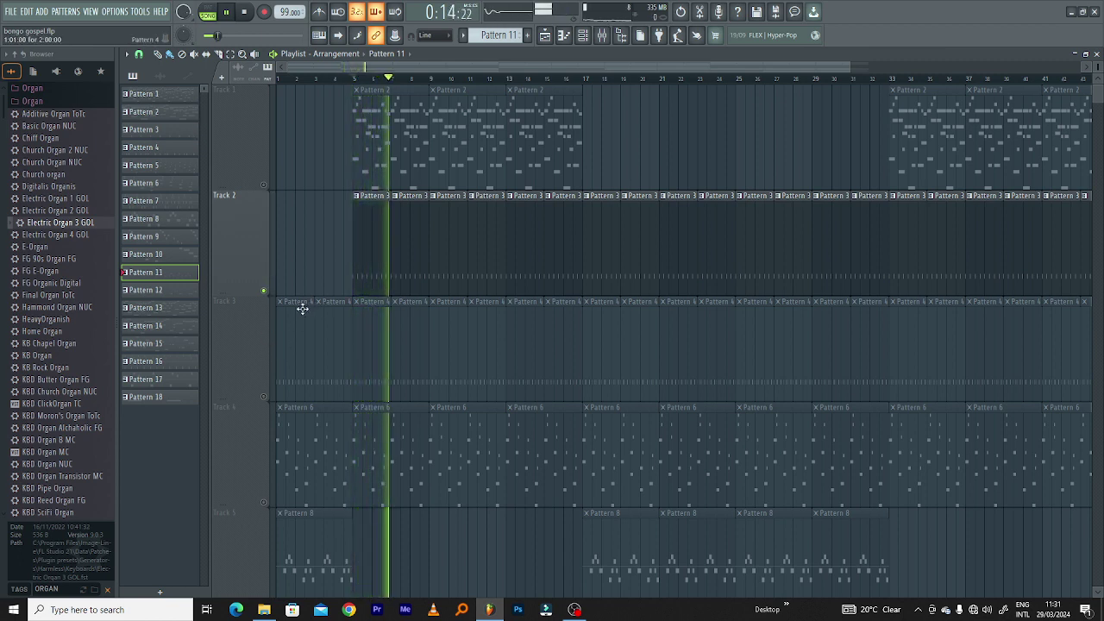
key(space)
- Unmute Track 1 alongside Track 2, display Pattern 3 in the channel rack, and briefly play both tracks together
click(263, 184)
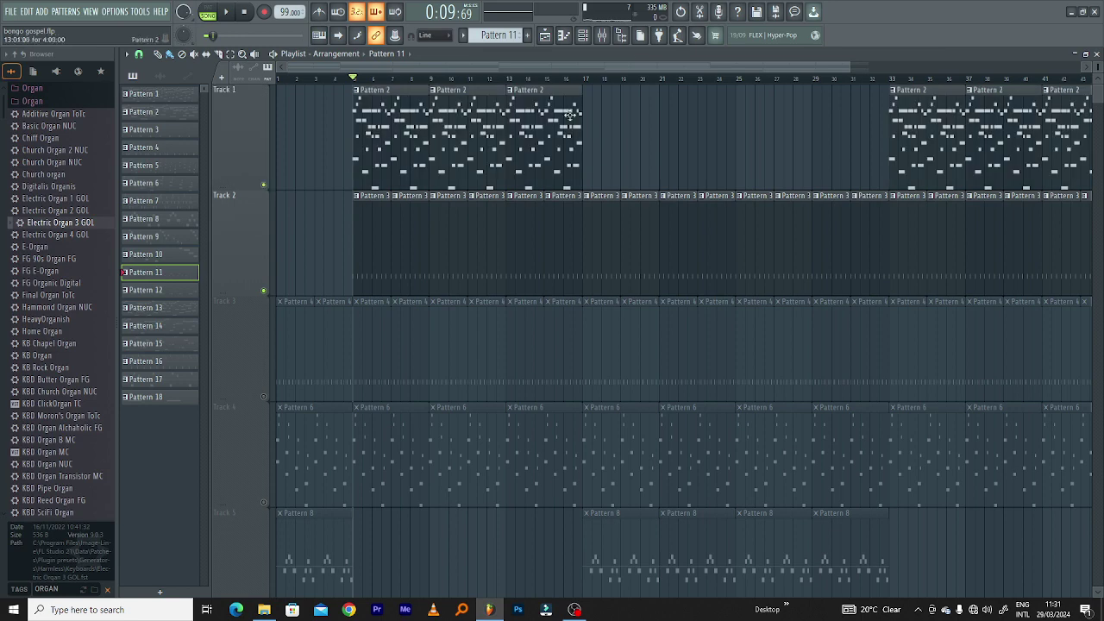
click(583, 34)
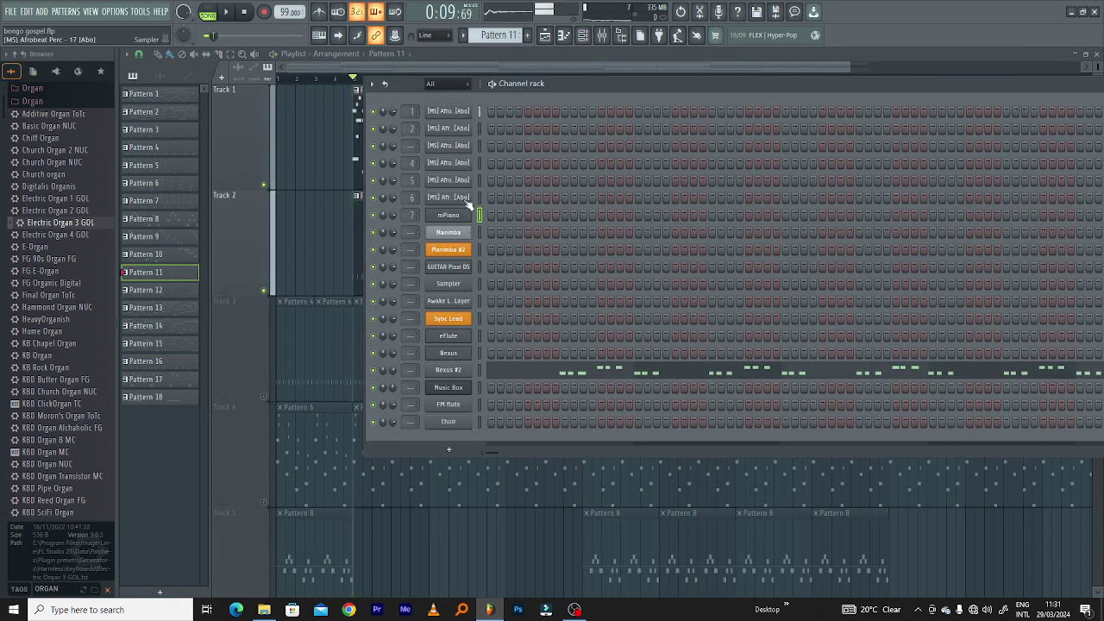
scroll(501, 33, down, 1)
scroll(500, 35, up, 9)
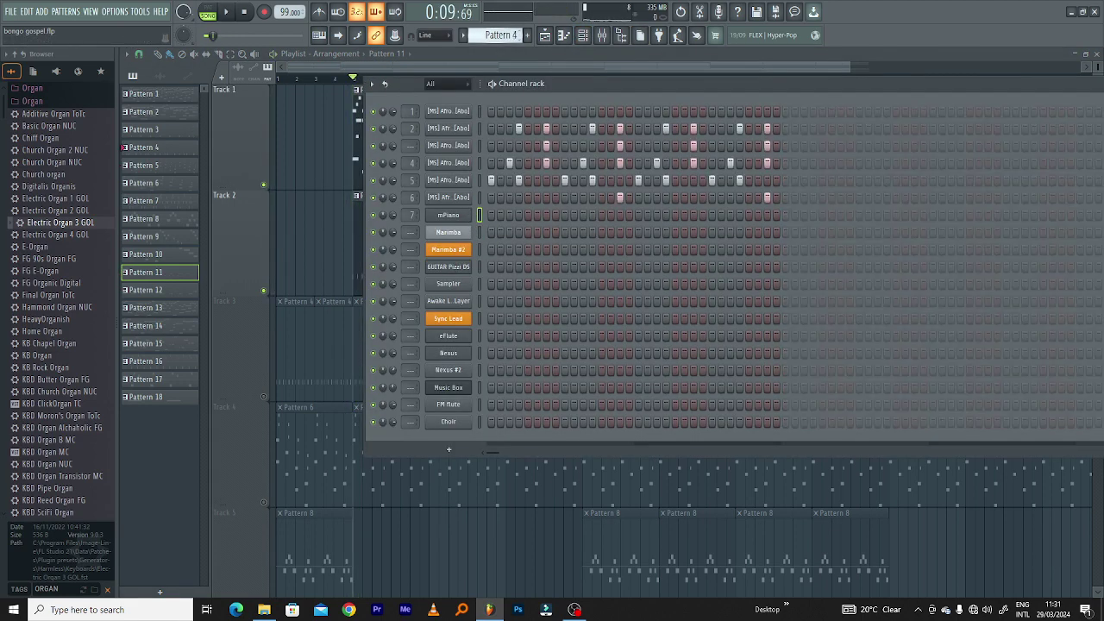
key(space)
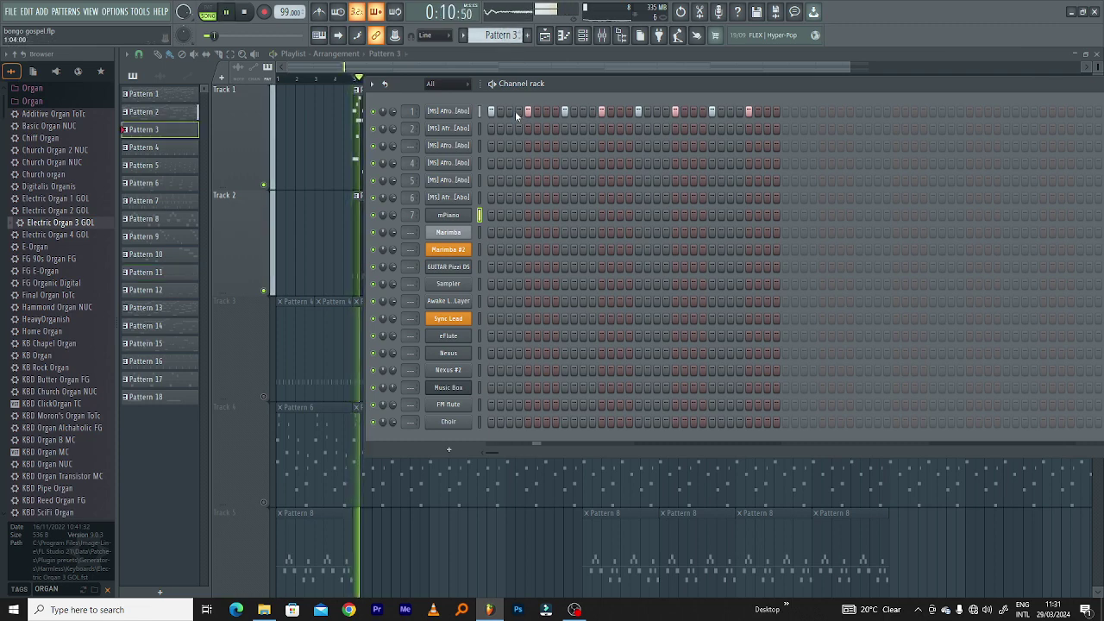
key(space)
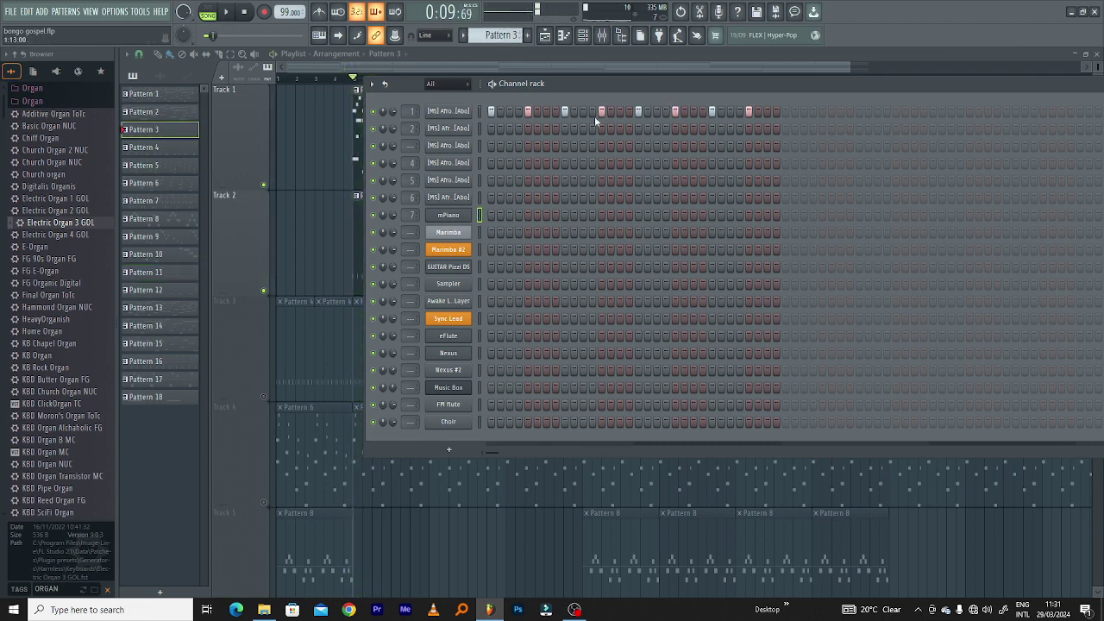
- Play Pattern 3 with the piano, select the Afrobeat Kick channel and view its options, and close the channel rack
key(space)
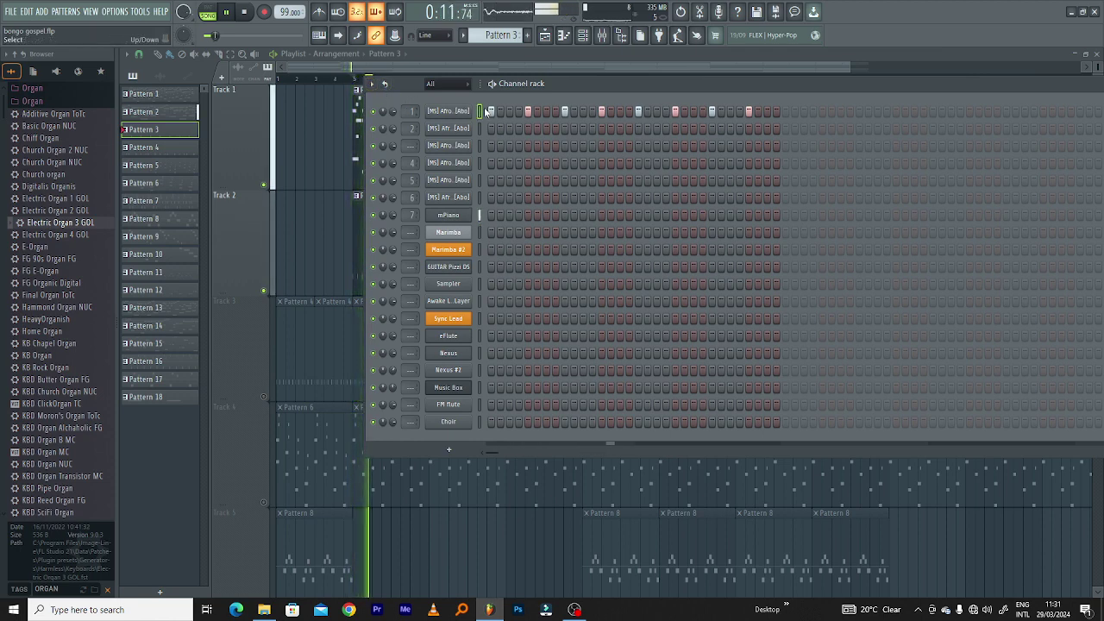
click(480, 111)
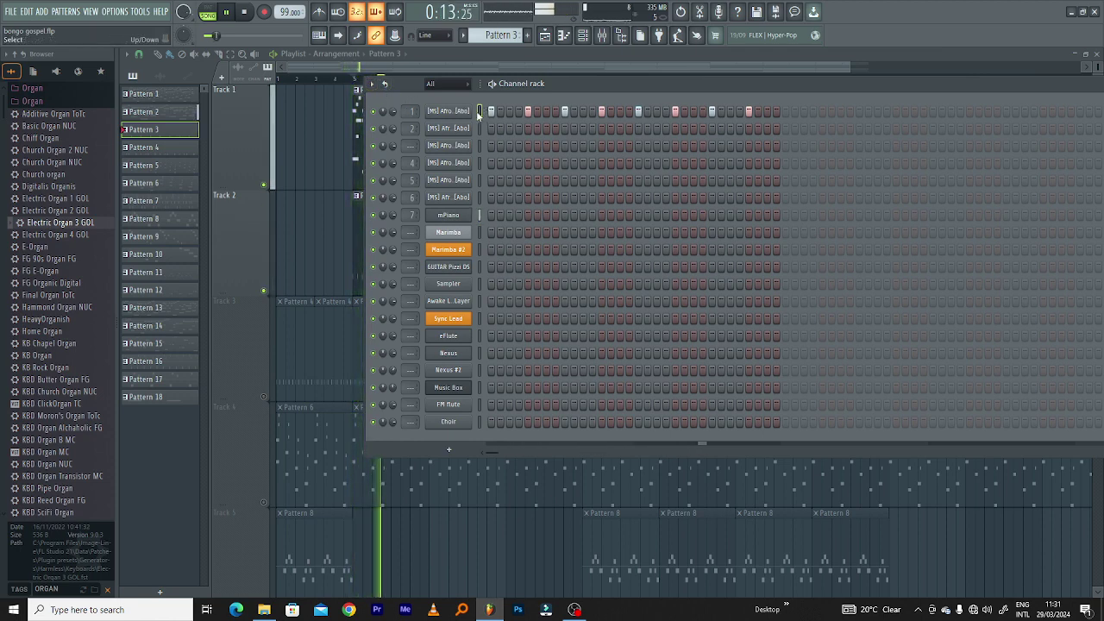
right_click(462, 112)
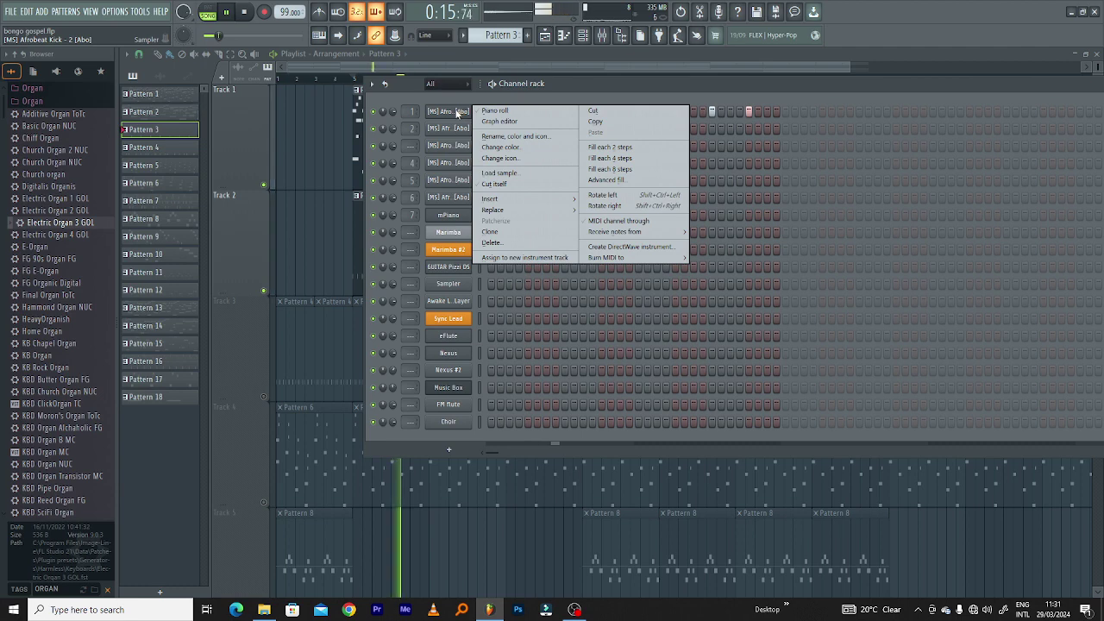
click(415, 120)
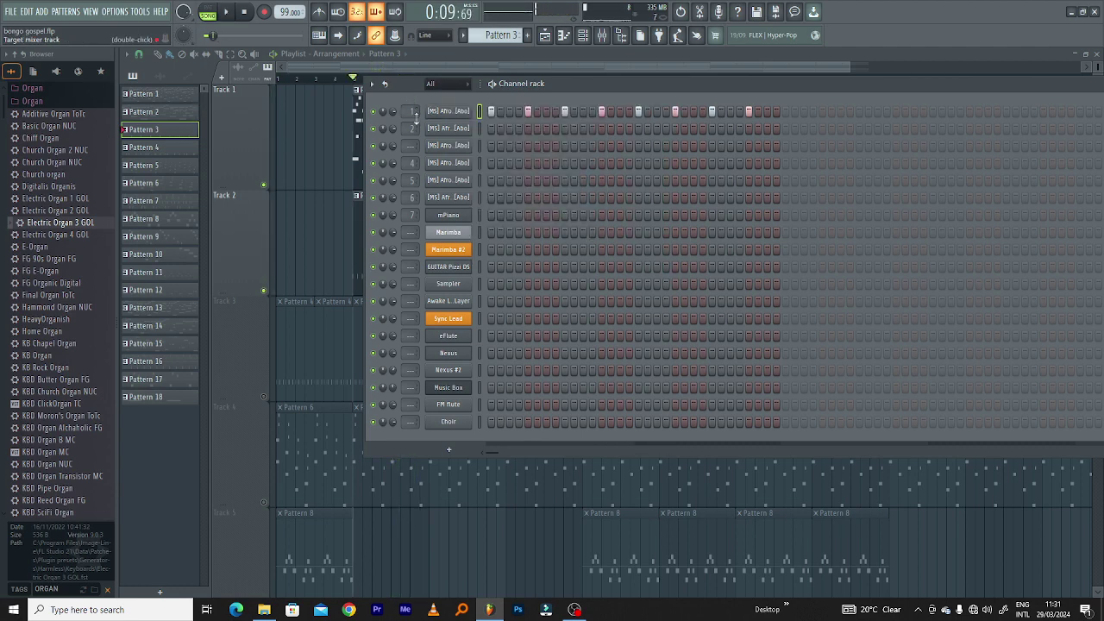
key(F6)
- Unmute Track 3 in the playlist, start playback from bar 5, and solo the track to hear its Pattern 4 clips
scroll(422, 215, down, 3)
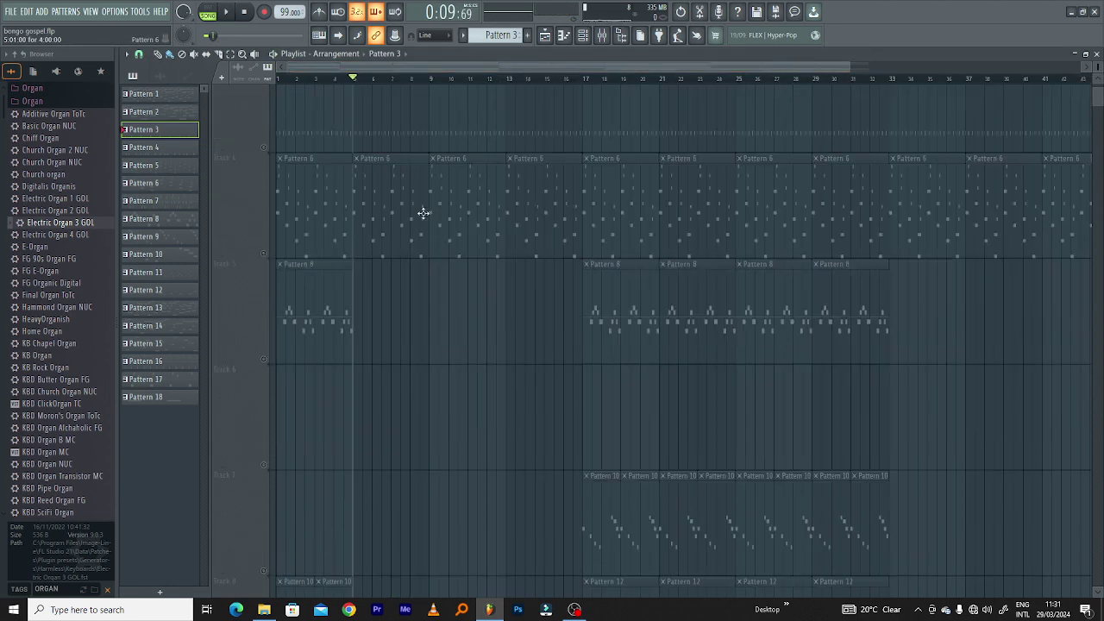
scroll(509, 194, up, 3)
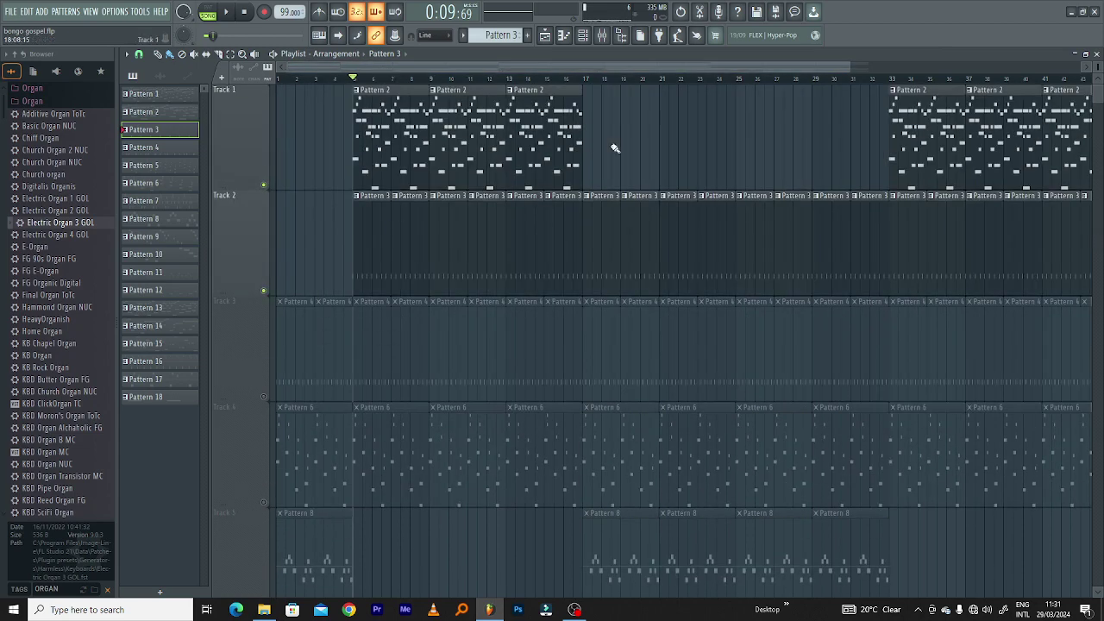
drag(846, 60, 645, 97)
scroll(517, 226, down, 3)
scroll(306, 182, up, 2)
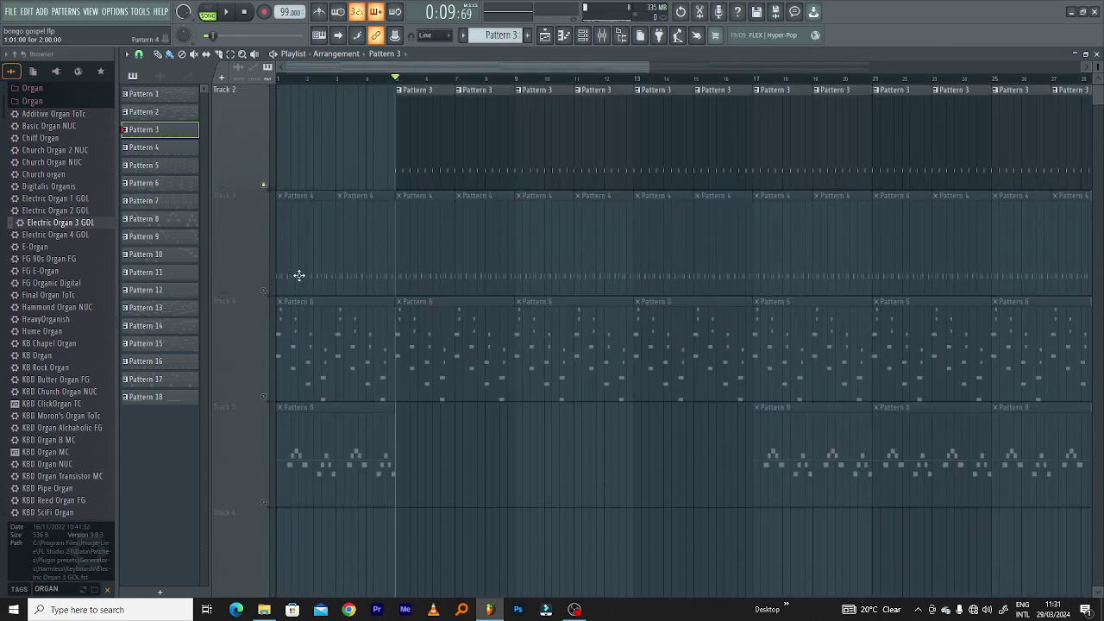
click(264, 291)
key(space)
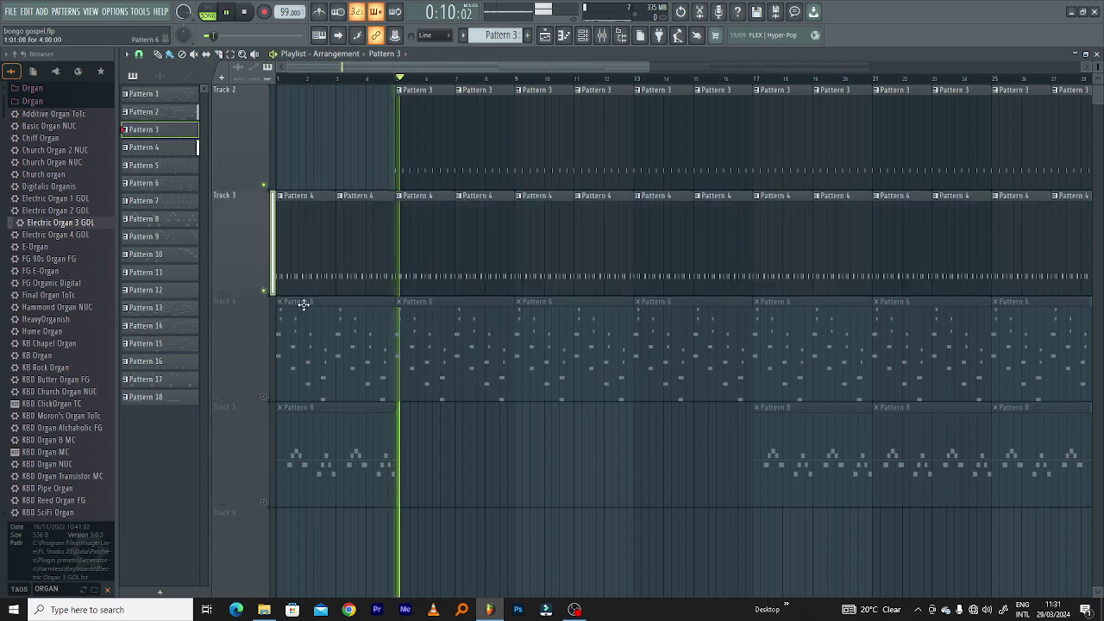
right_click(264, 290)
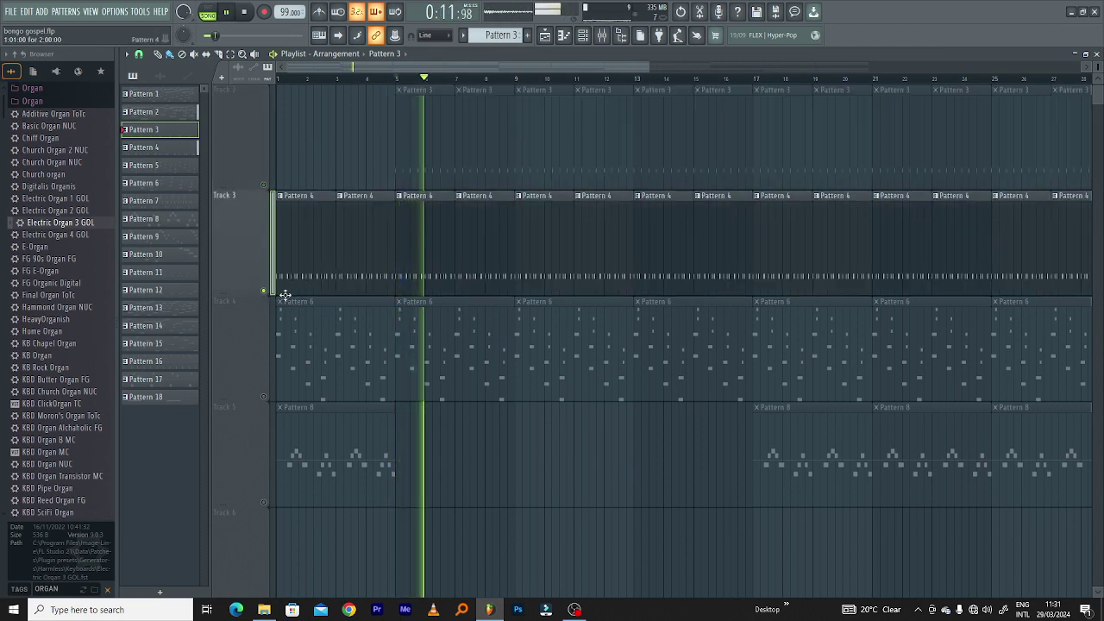
- Display Pattern 4 in the channel rack and stop the playlist playback
scroll(284, 285, up, 1)
click(583, 35)
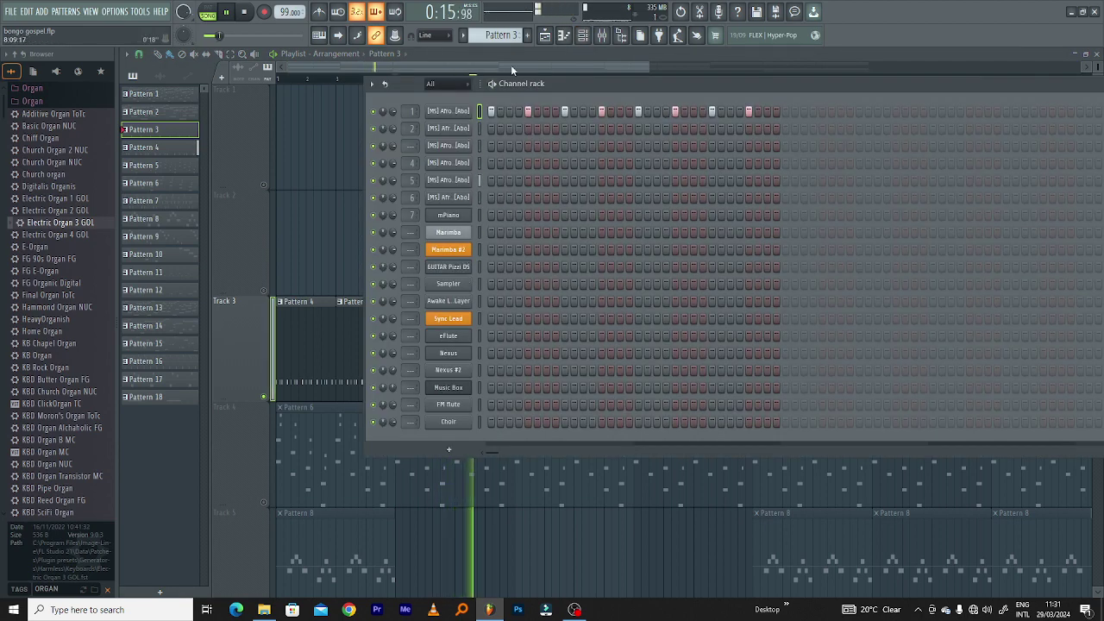
key(KP_Add)
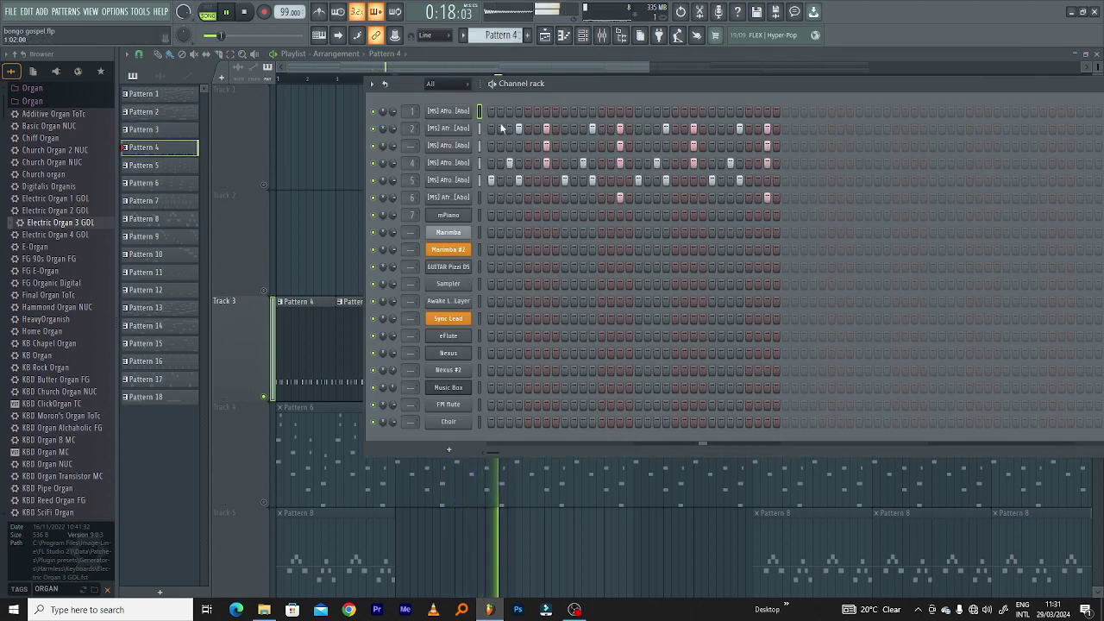
key(space)
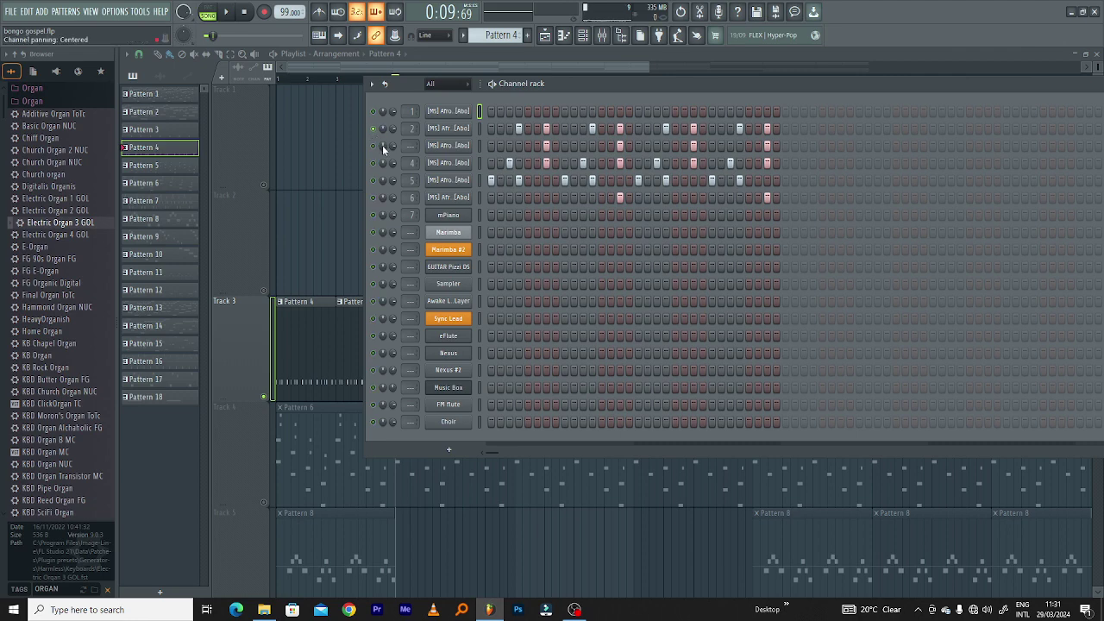
- View the sampler settings of the Afrobeat Rim and Afrobeat Perc channels during playback, closing each window
click(452, 129)
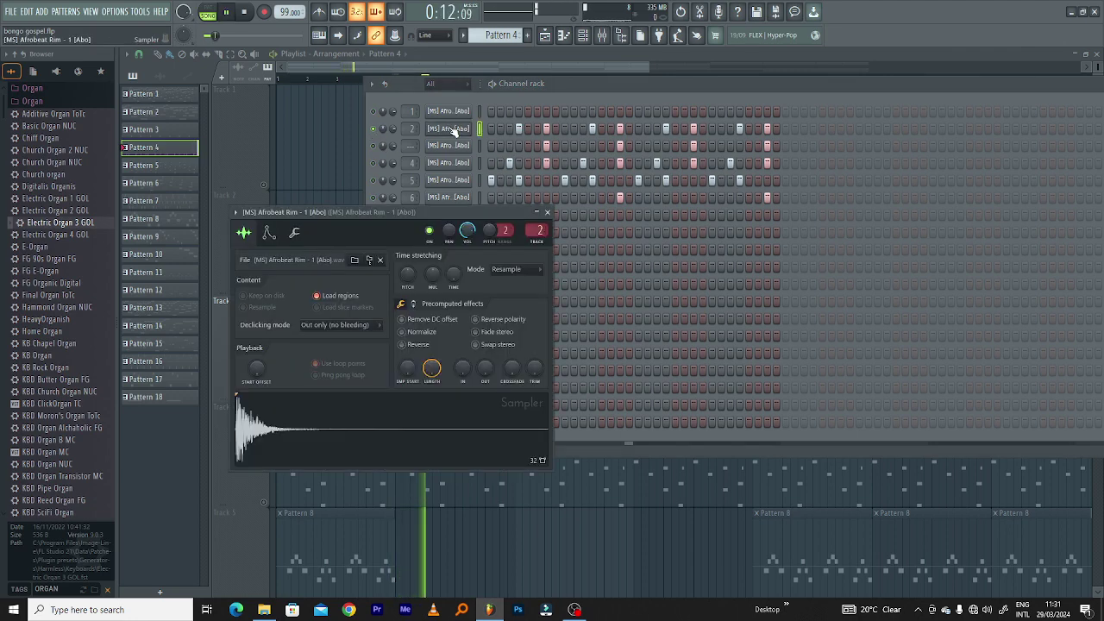
click(546, 213)
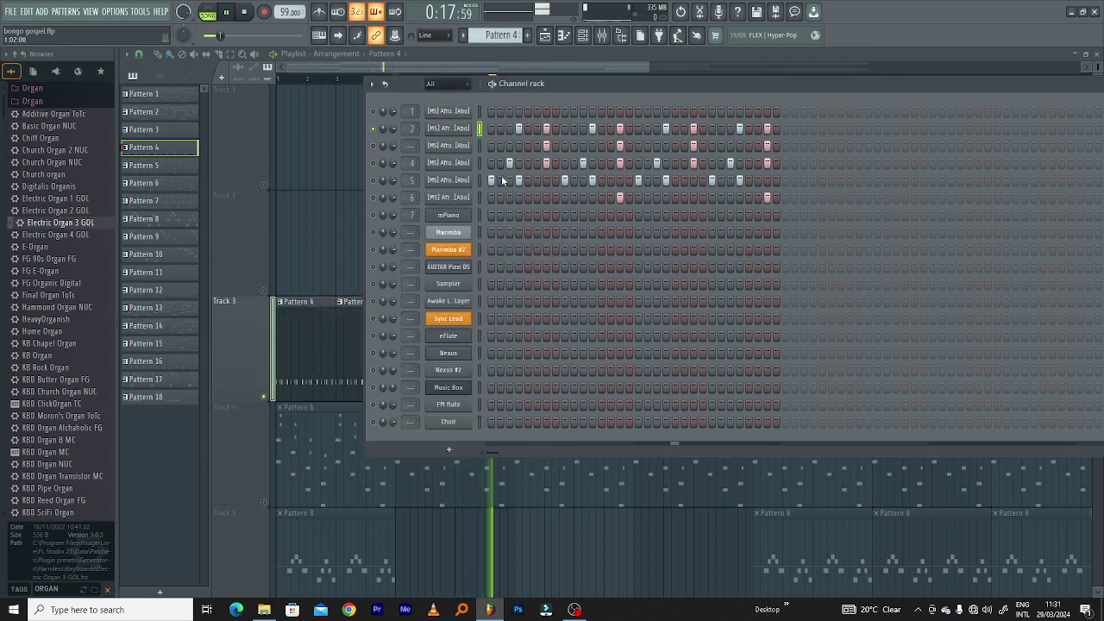
click(463, 149)
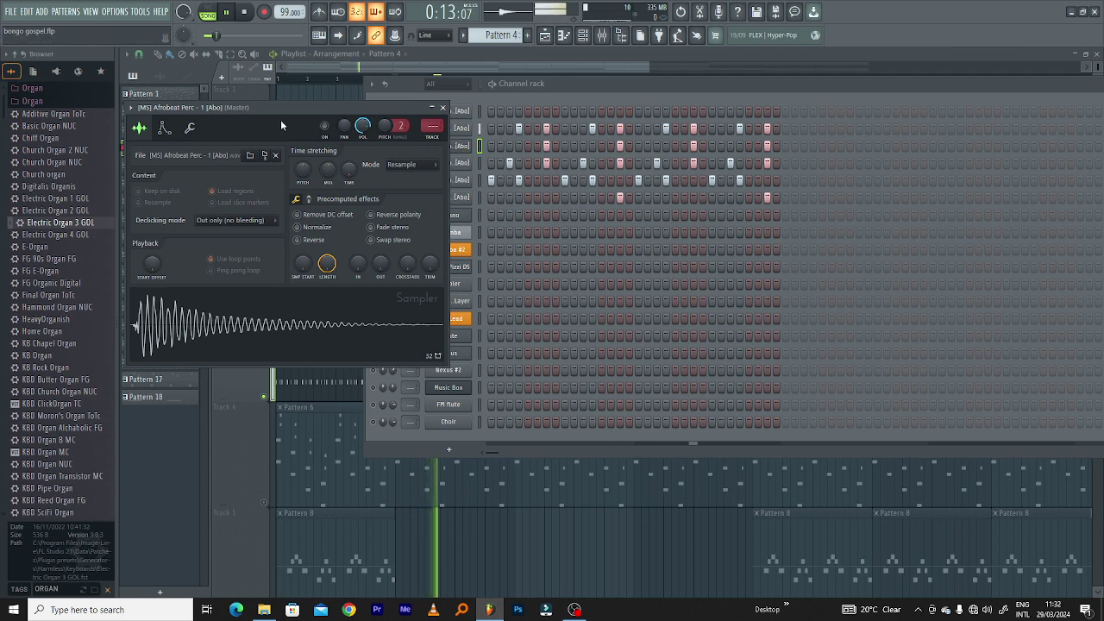
drag(281, 125, 349, 126)
click(503, 115)
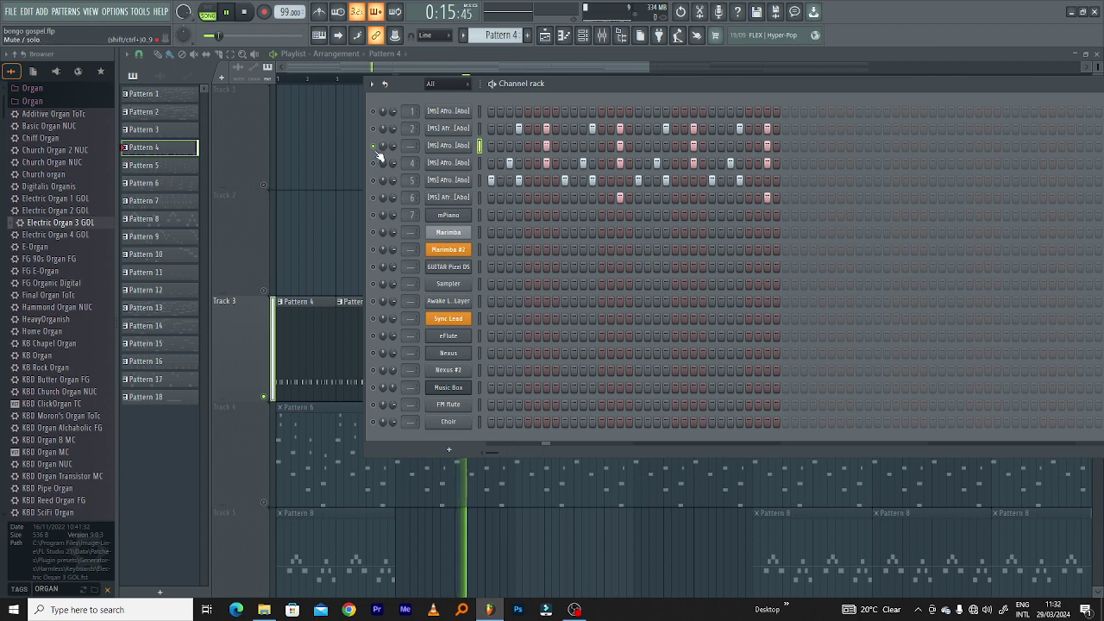
- Select the fourth channel of Pattern 4 and return to the playlist view
click(447, 167)
click(459, 135)
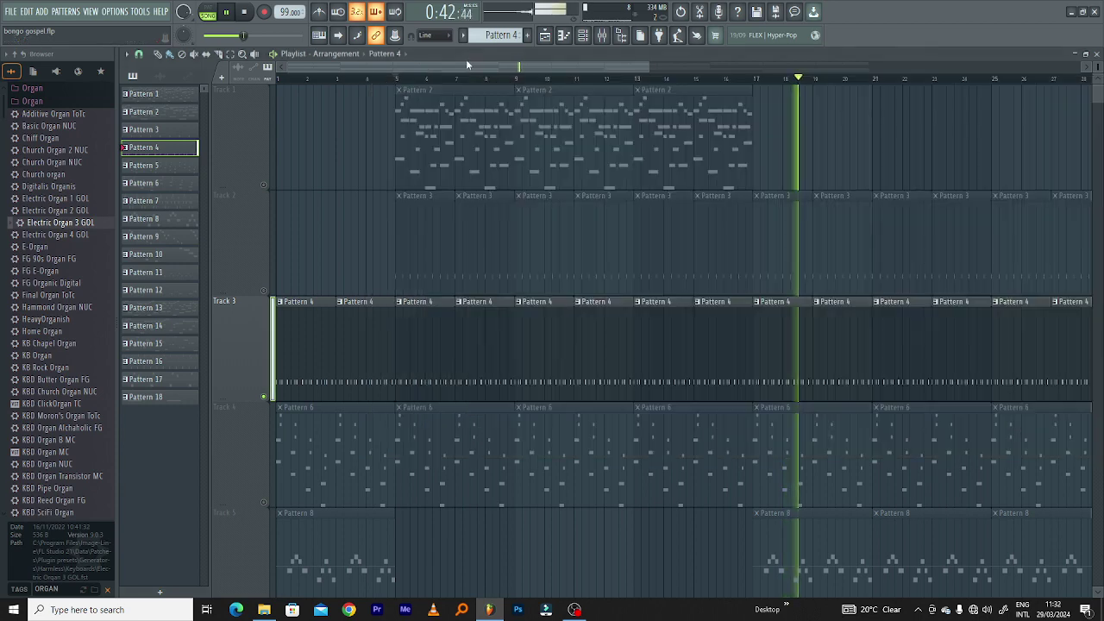
click(465, 58)
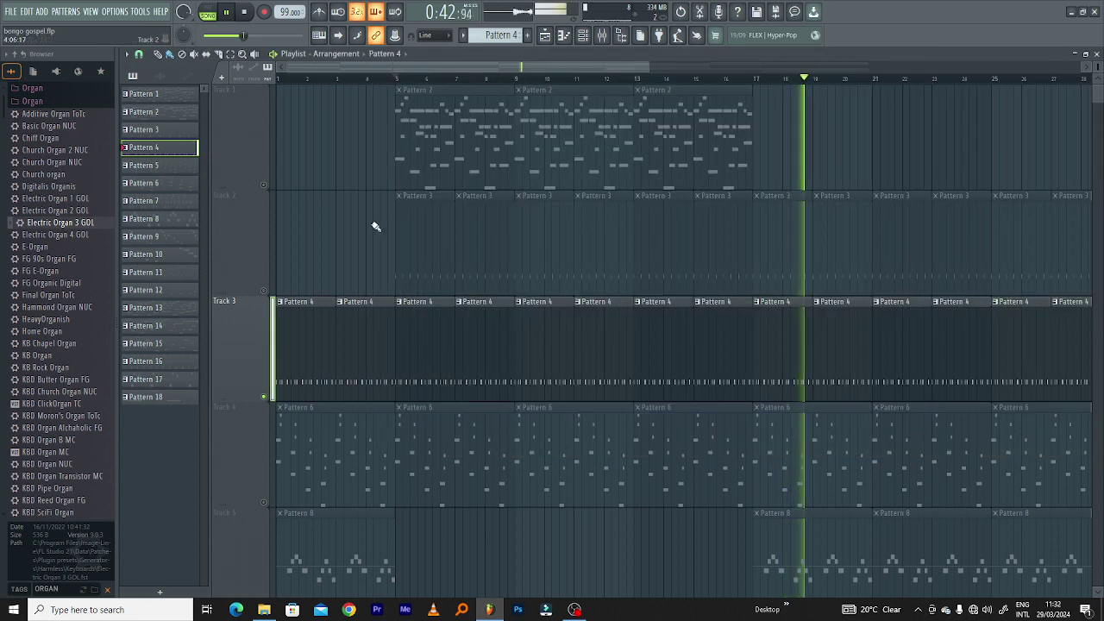
- Unmute Tracks 2 and 1 alongside Track 3 and briefly play the three tracks from bar 5
click(263, 291)
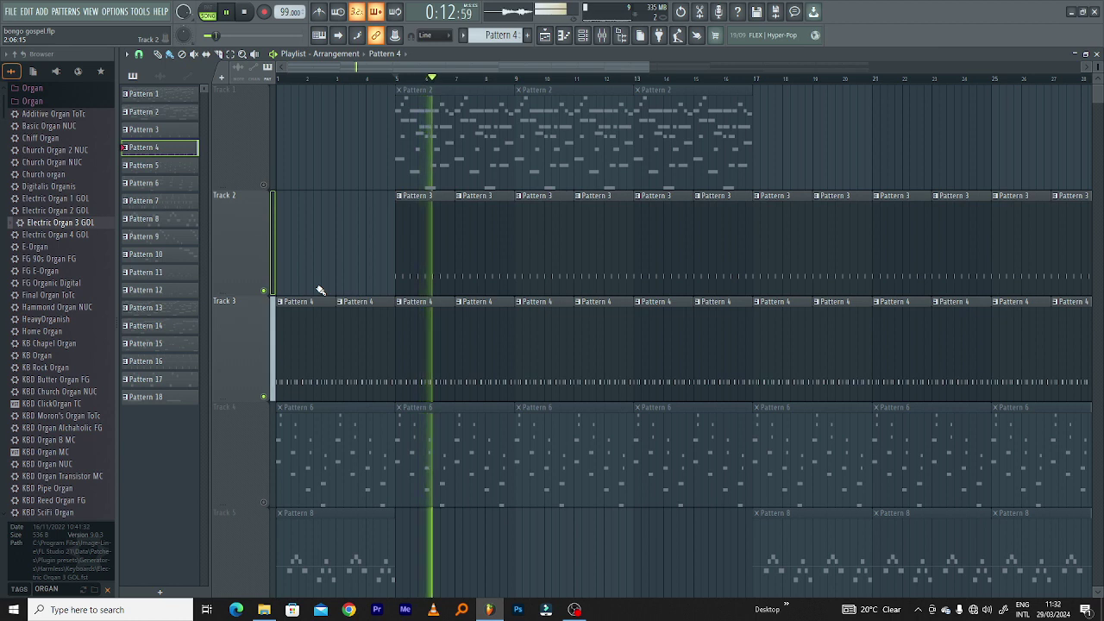
key(space)
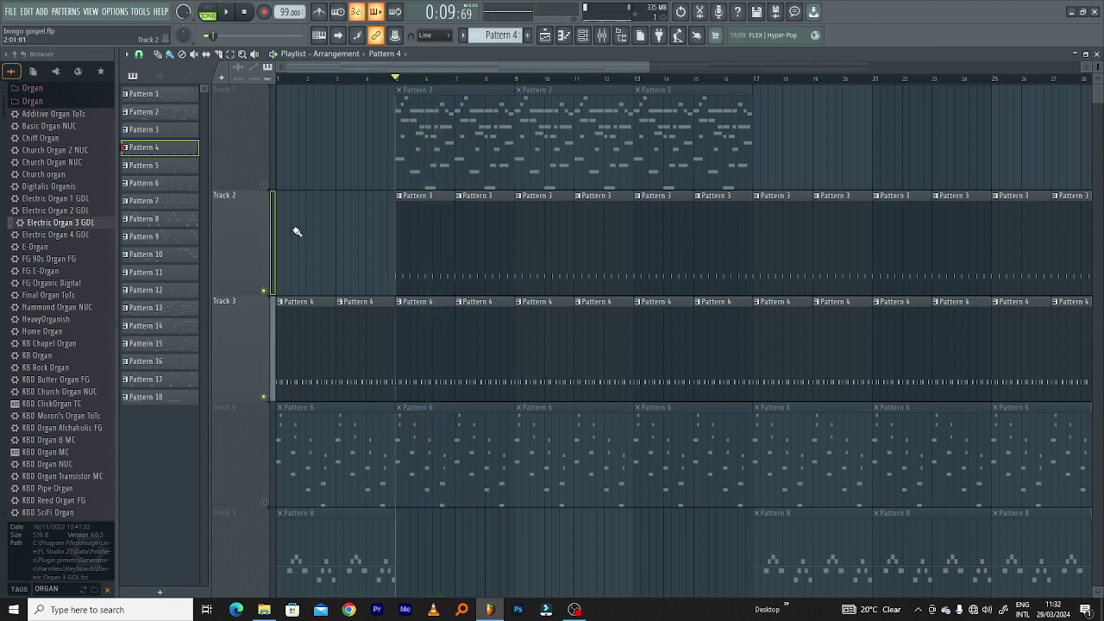
click(264, 185)
key(space)
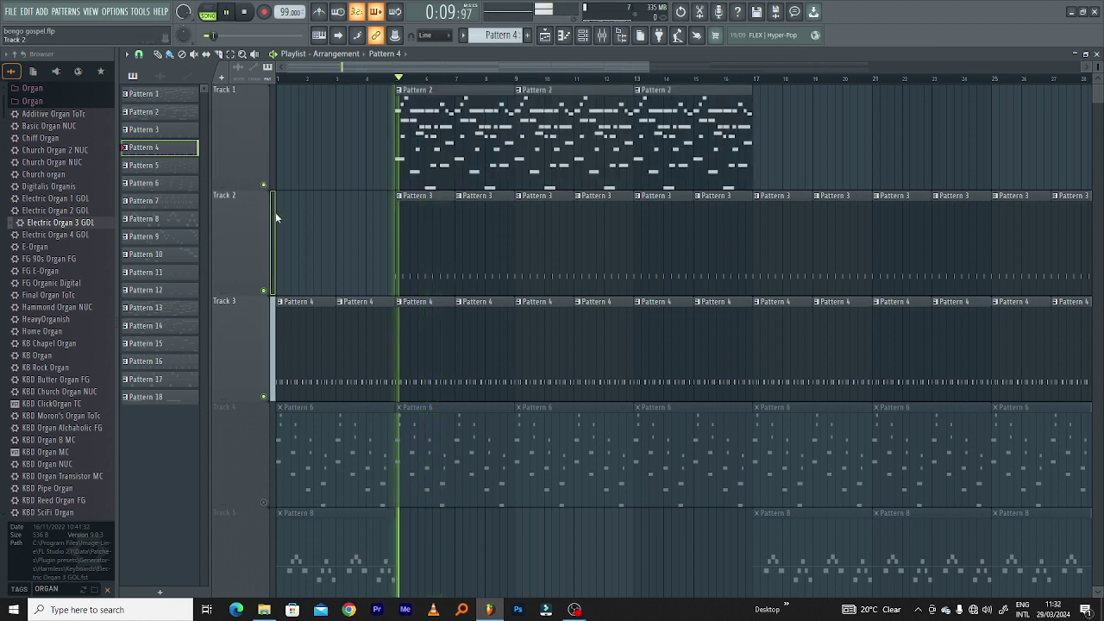
key(space)
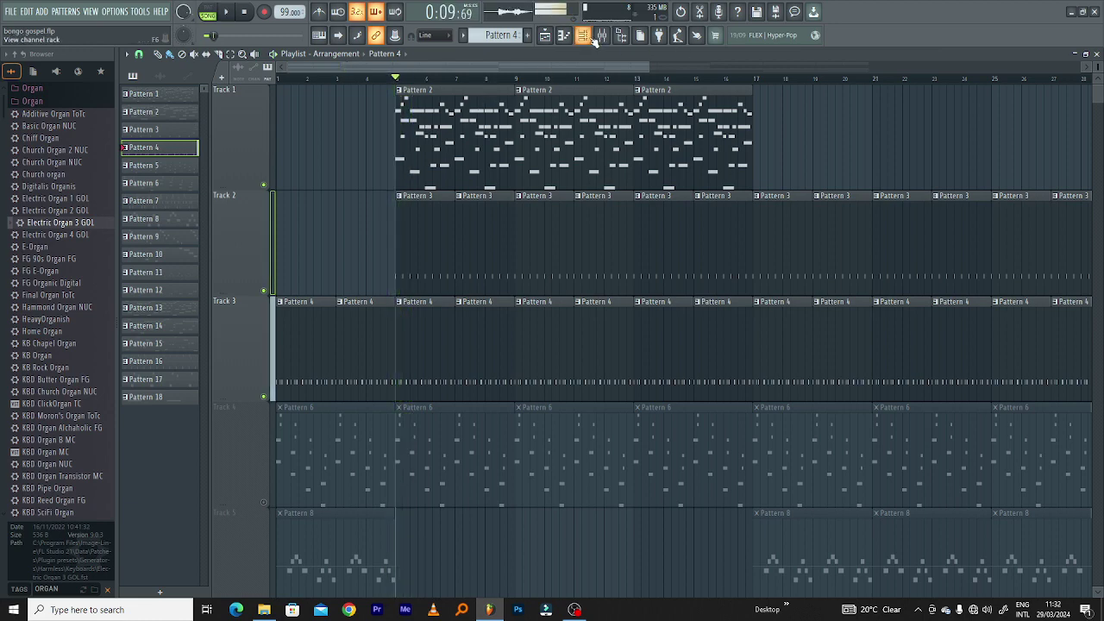
- Unmute all channels in the channel rack, close it, and play Tracks 1 to 3 together from bar 5
key(F6)
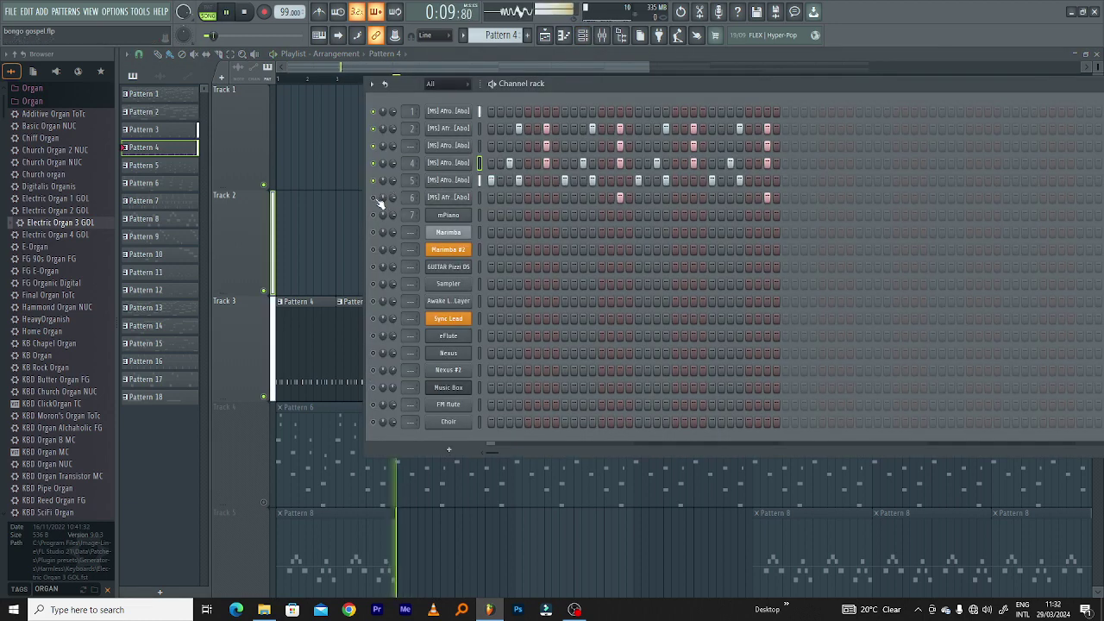
key(space)
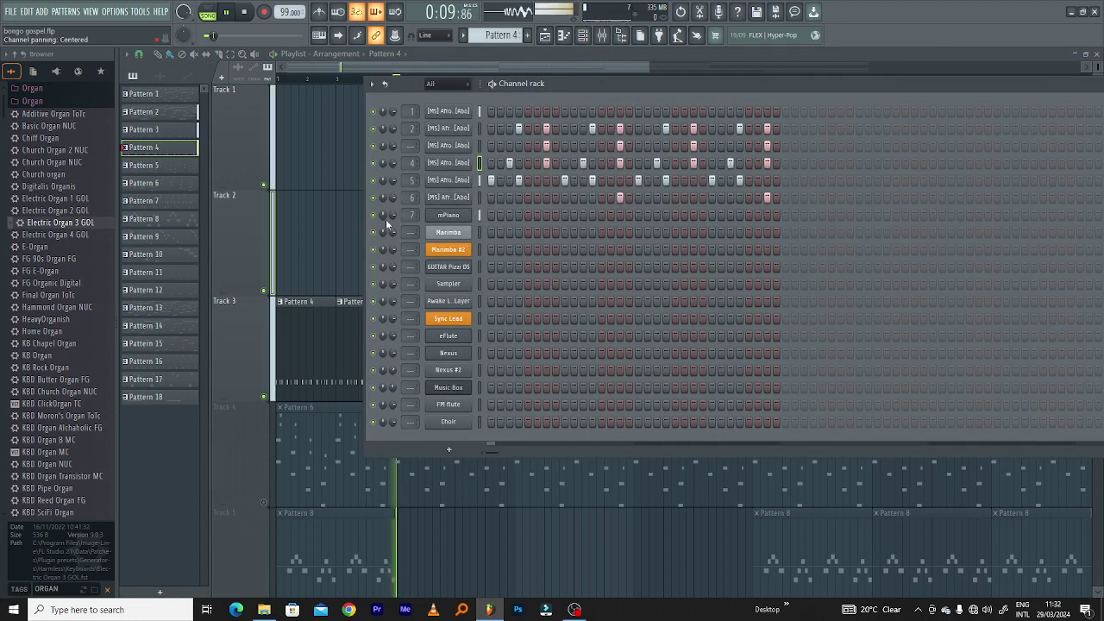
key(F6)
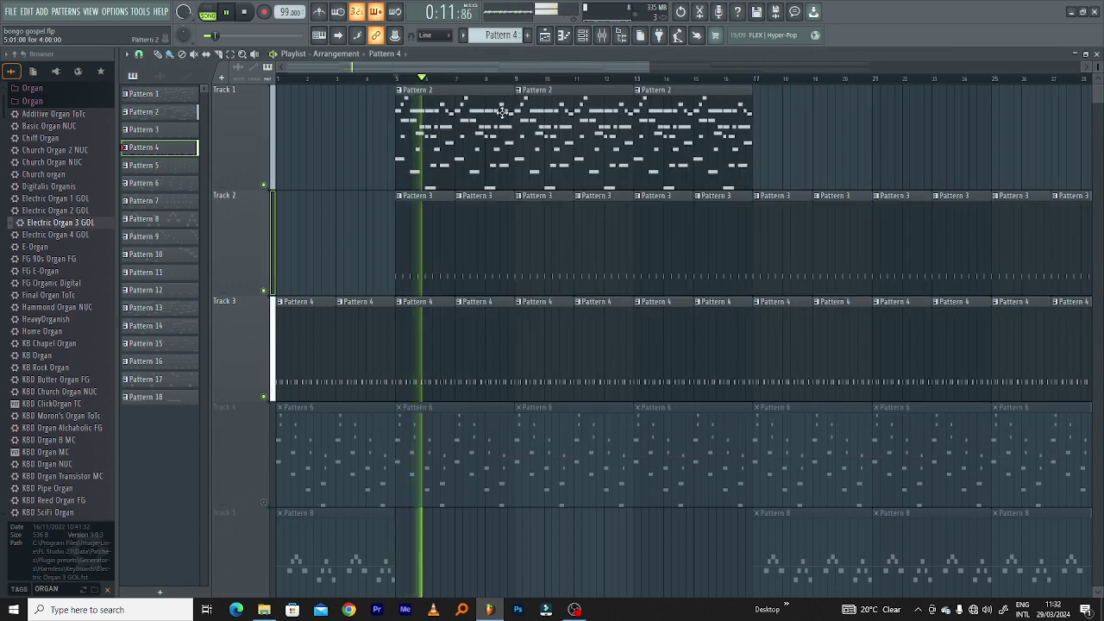
scroll(506, 116, down, 2)
scroll(454, 148, up, 1)
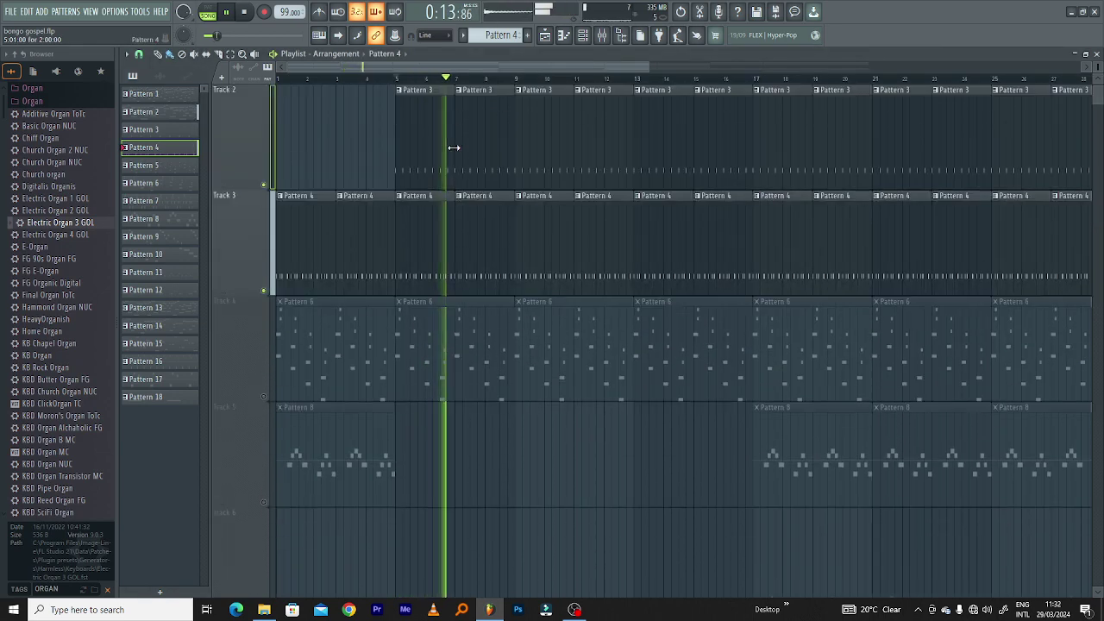
key(space)
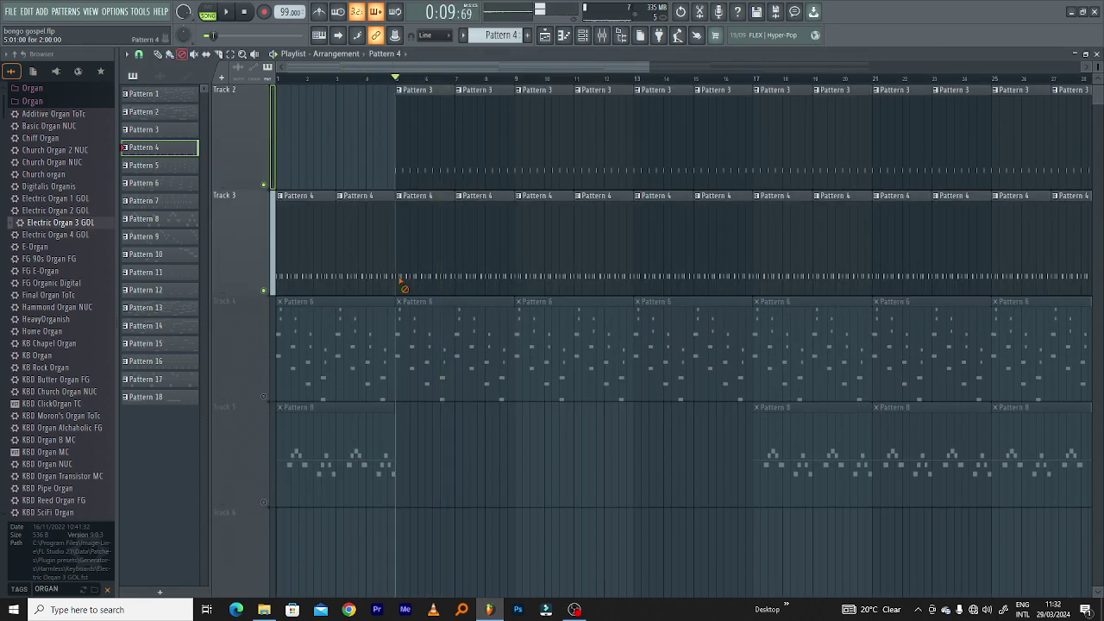
- Solo Track 4, play its Pattern 6 clips from bar 5, and stop playback
right_click(264, 397)
key(space)
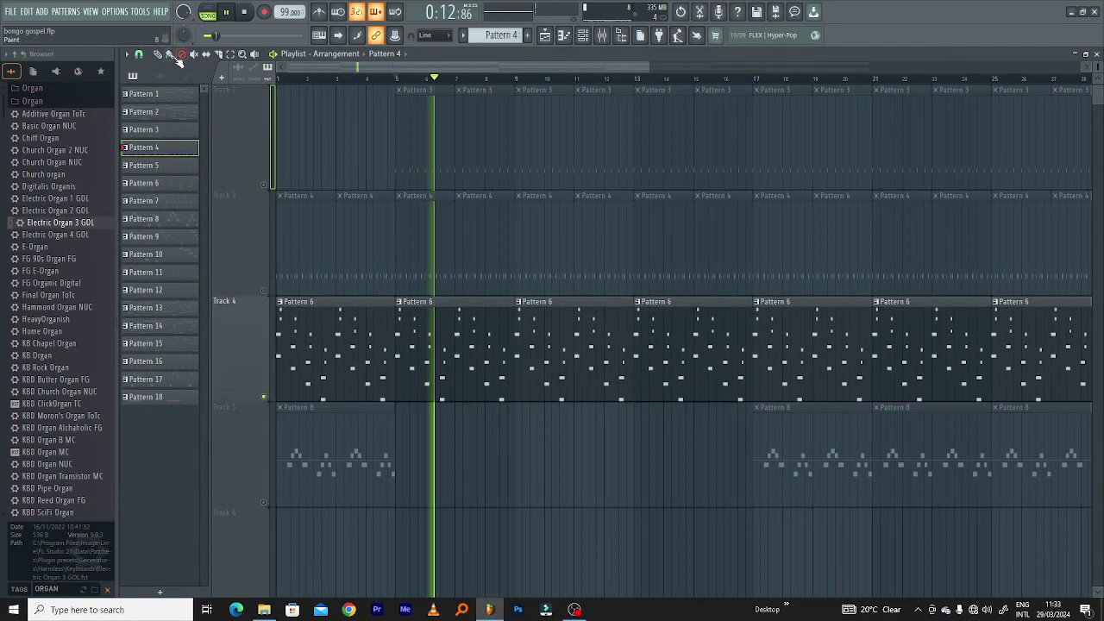
scroll(243, 280, up, 1)
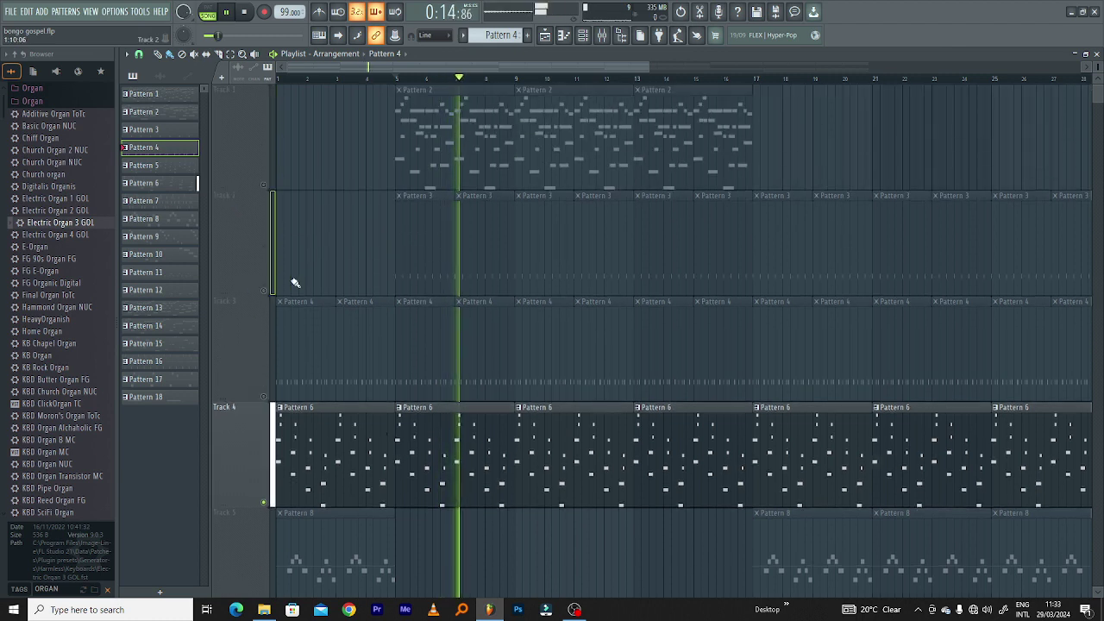
key(space)
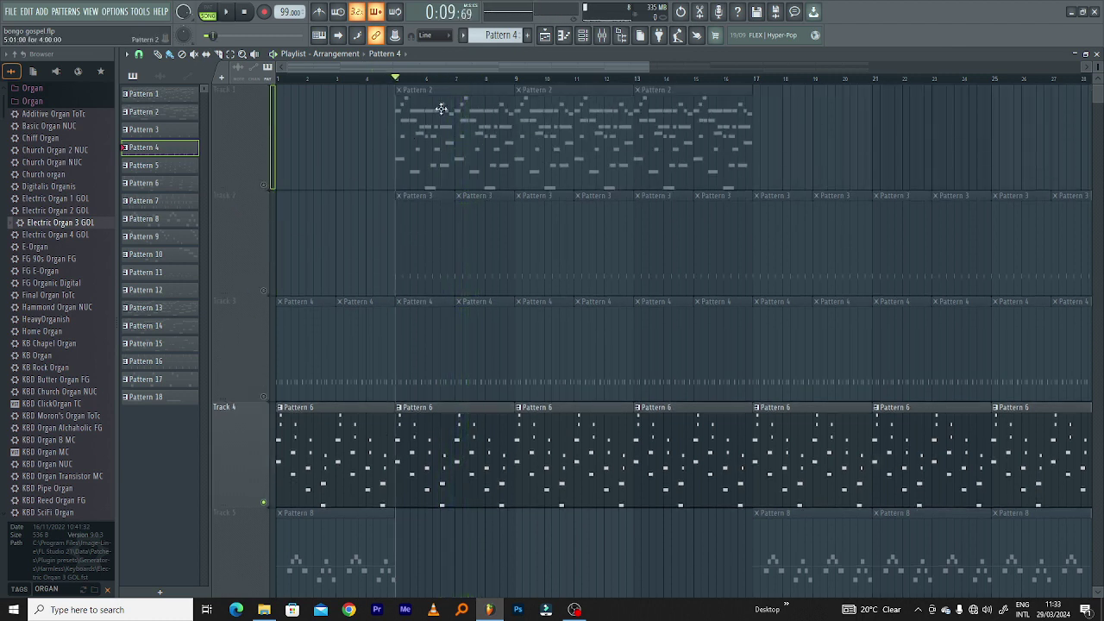
- Unmute Track 1 alongside Track 4 and play both tracks together from bar 5
click(266, 185)
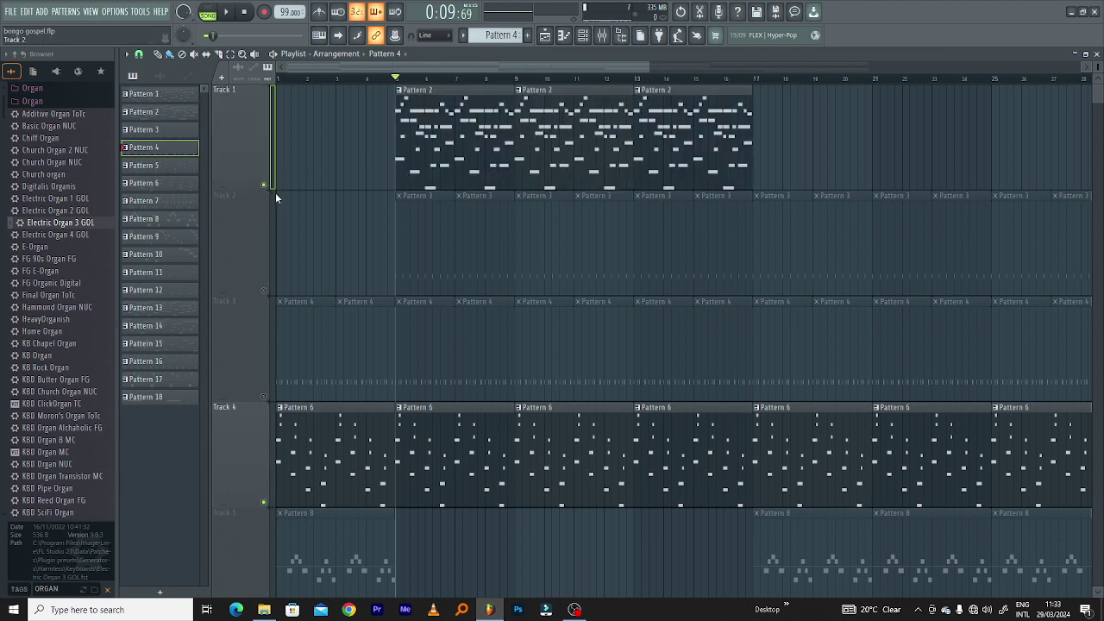
key(space)
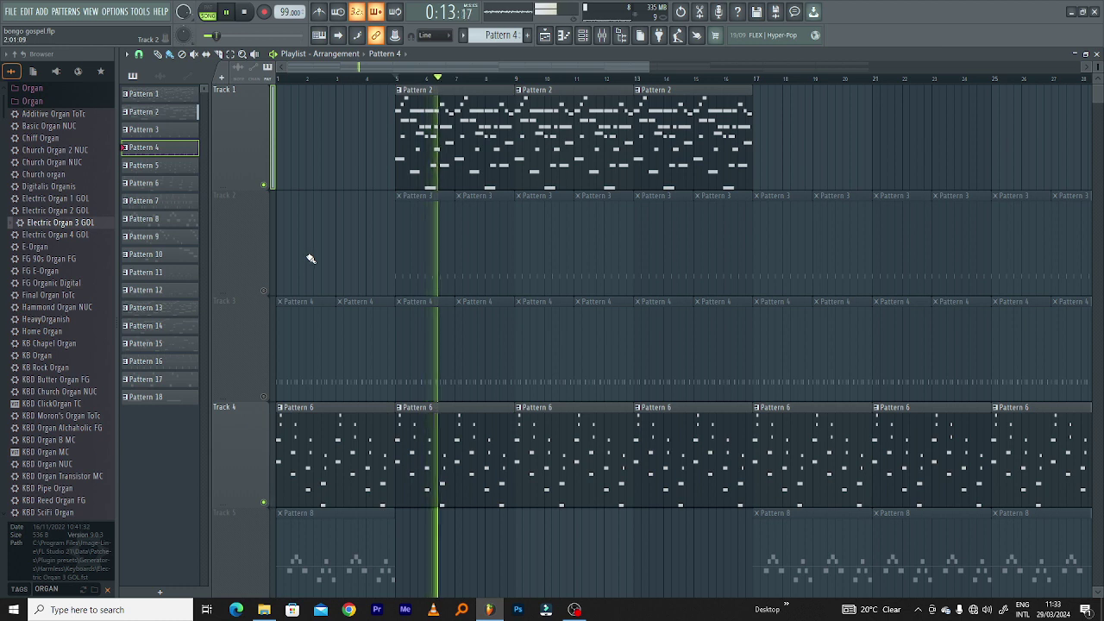
key(space)
- Unmute Tracks 3 and 2 and start playing Tracks 1 to 4 together from bar 5
click(265, 397)
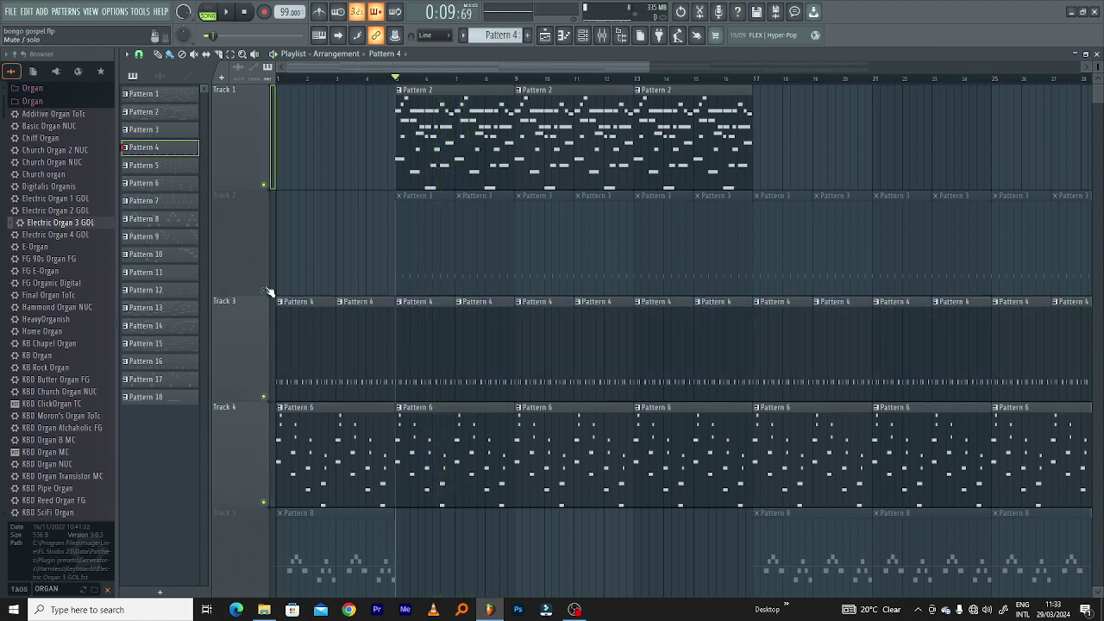
click(263, 291)
key(space)
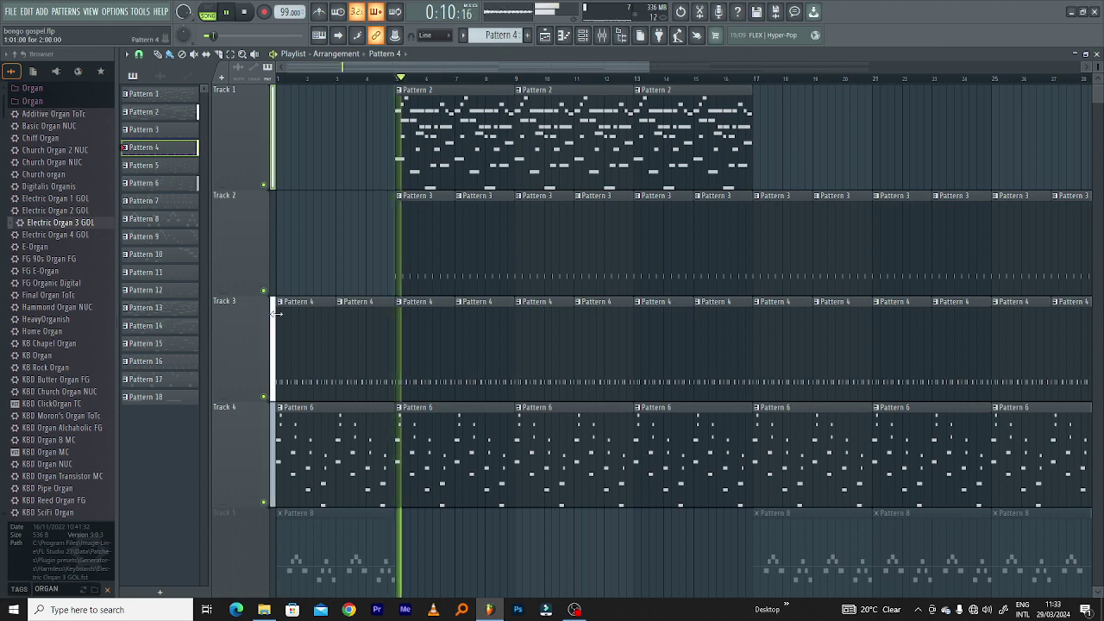
- Examine the clip layout of the whole arrangement across all tracks during playback, then stop the song
scroll(405, 263, down, 2)
scroll(405, 263, down, 4)
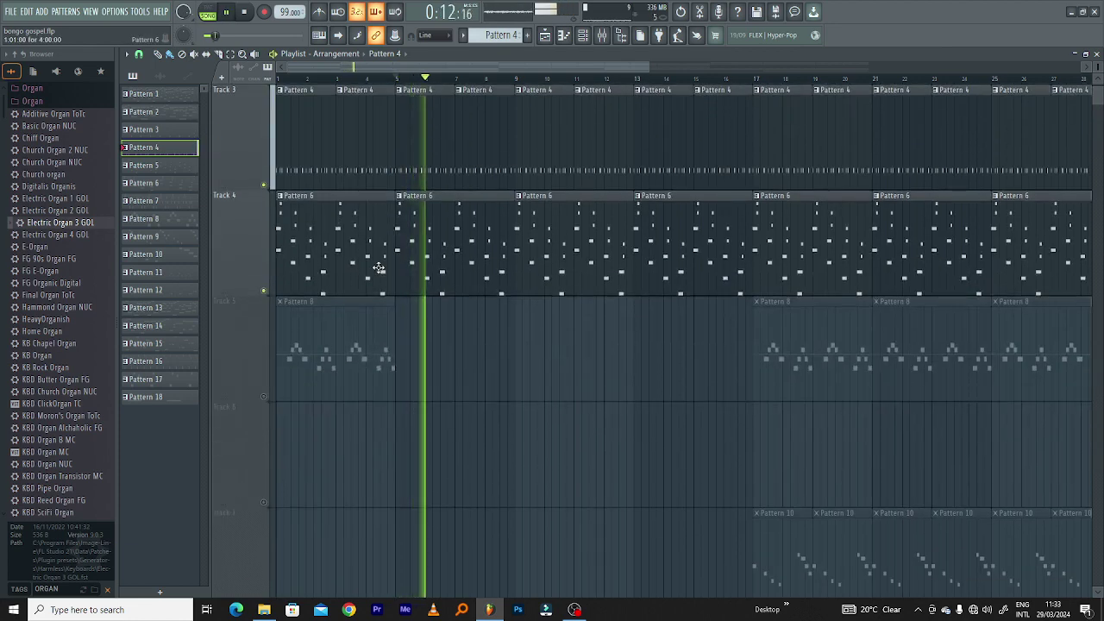
scroll(415, 72, down, 3)
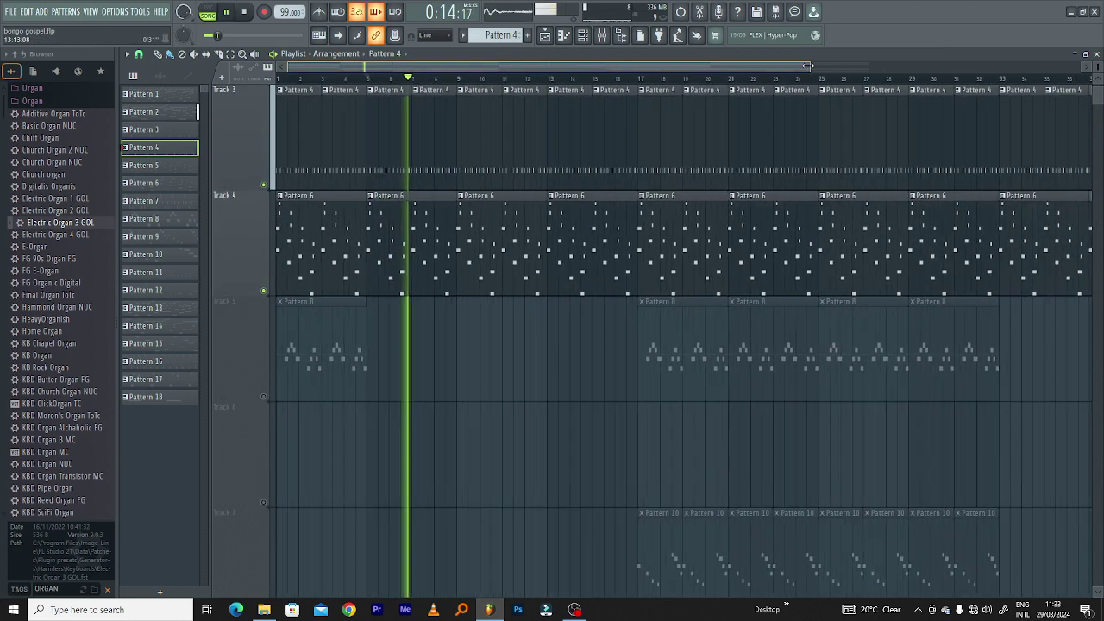
scroll(641, 313, down, 10)
scroll(591, 362, up, 13)
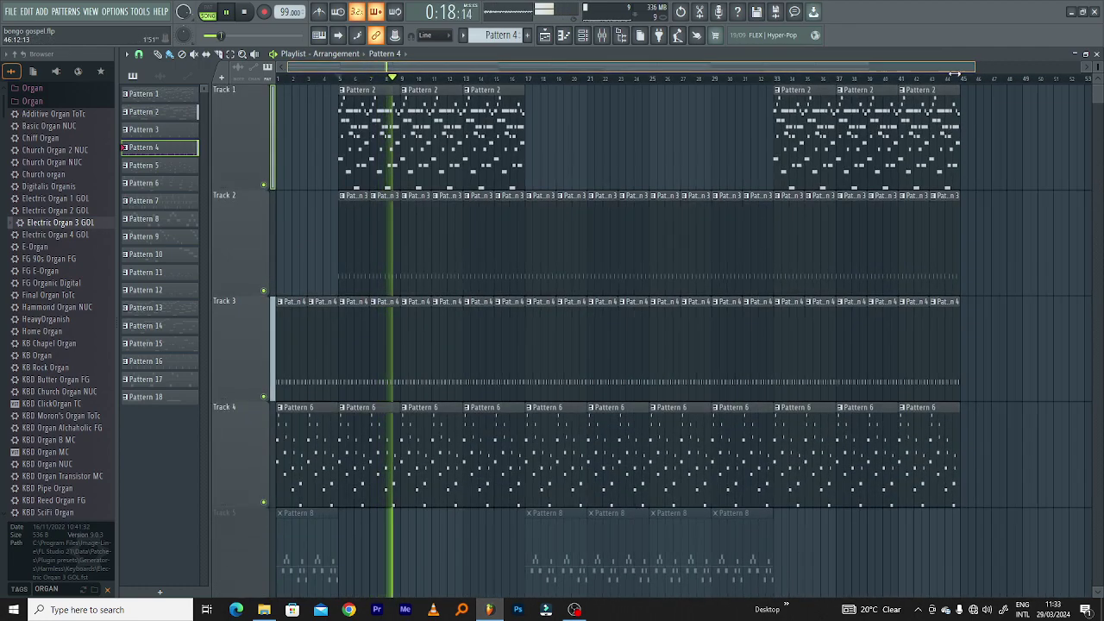
scroll(852, 78, up, 2)
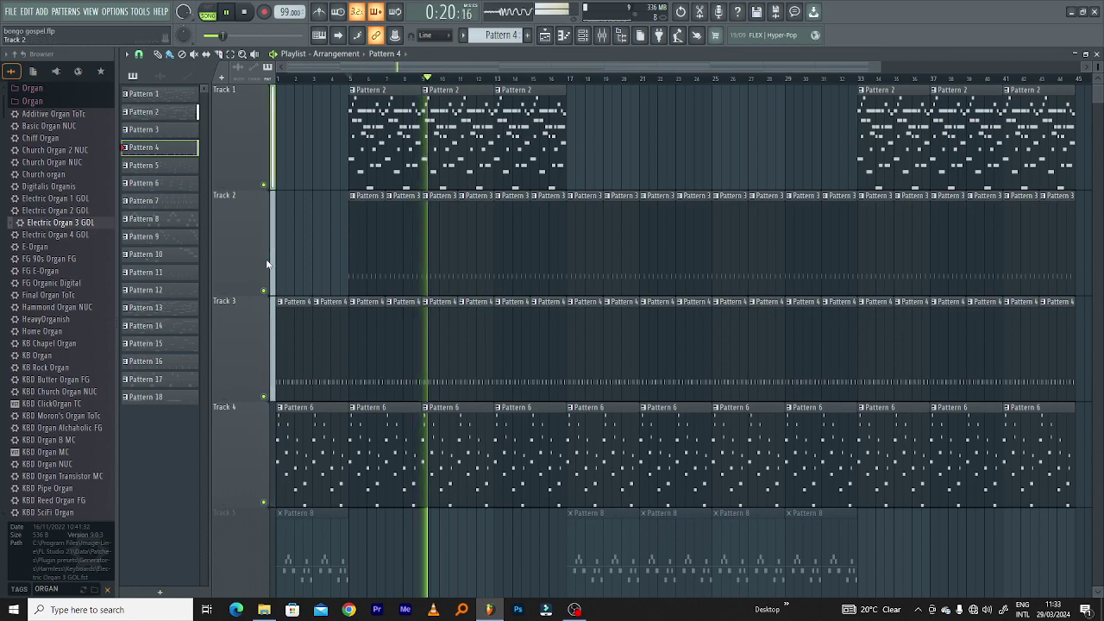
scroll(379, 167, down, 2)
key(space)
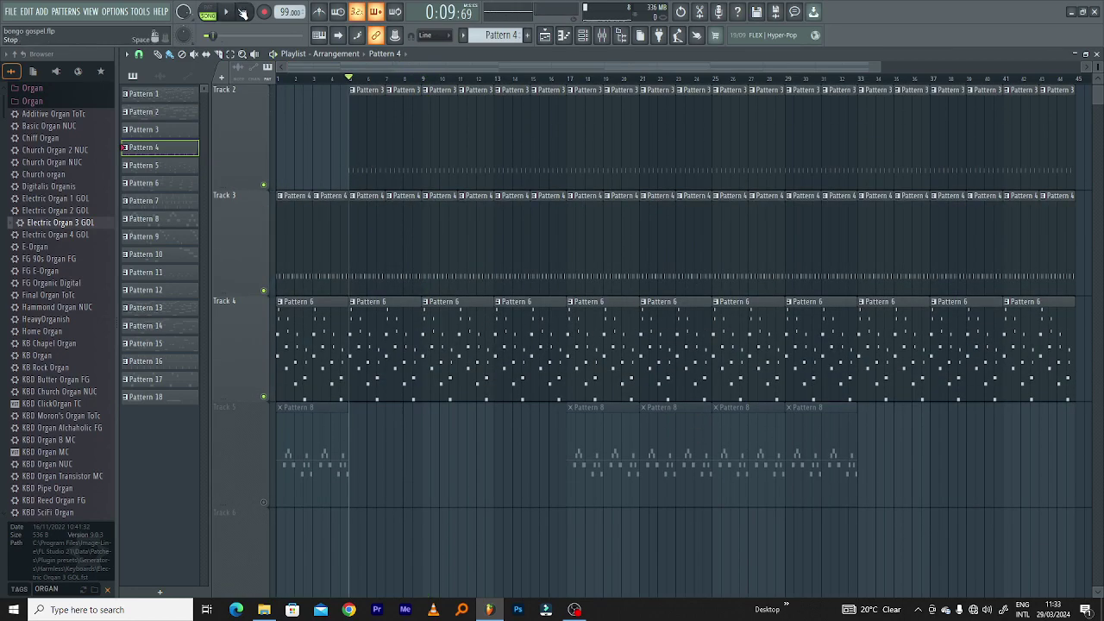
- Play Tracks 1 to 4 from bar 1 to hear the intro section, and stop playback
drag(879, 64, 491, 130)
key(space)
scroll(431, 148, down, 1)
scroll(420, 144, up, 1)
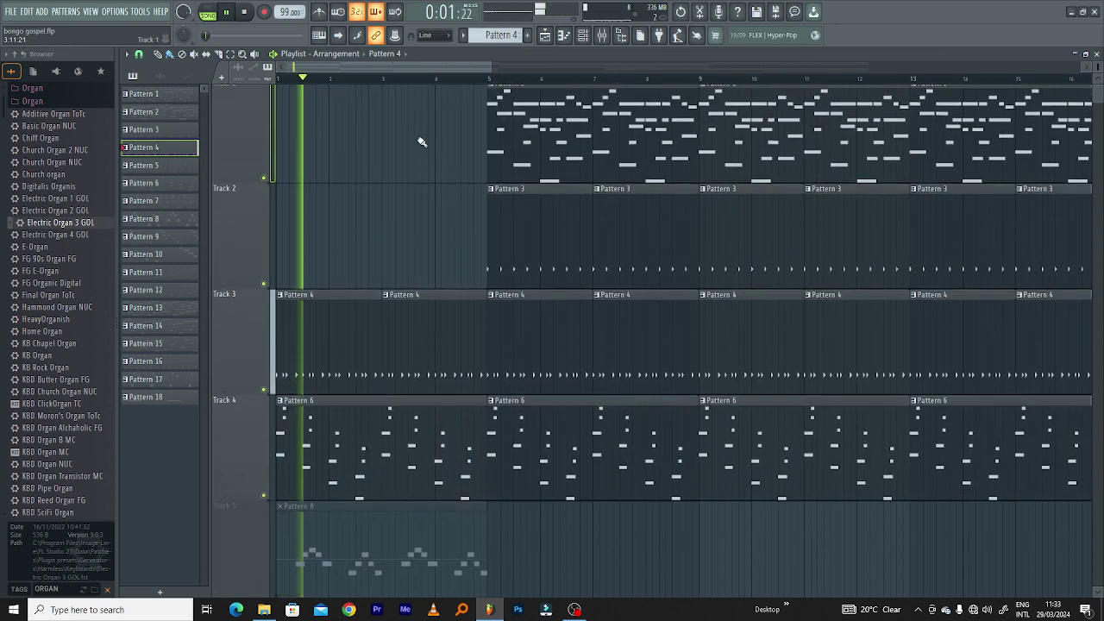
scroll(417, 138, down, 1)
key(space)
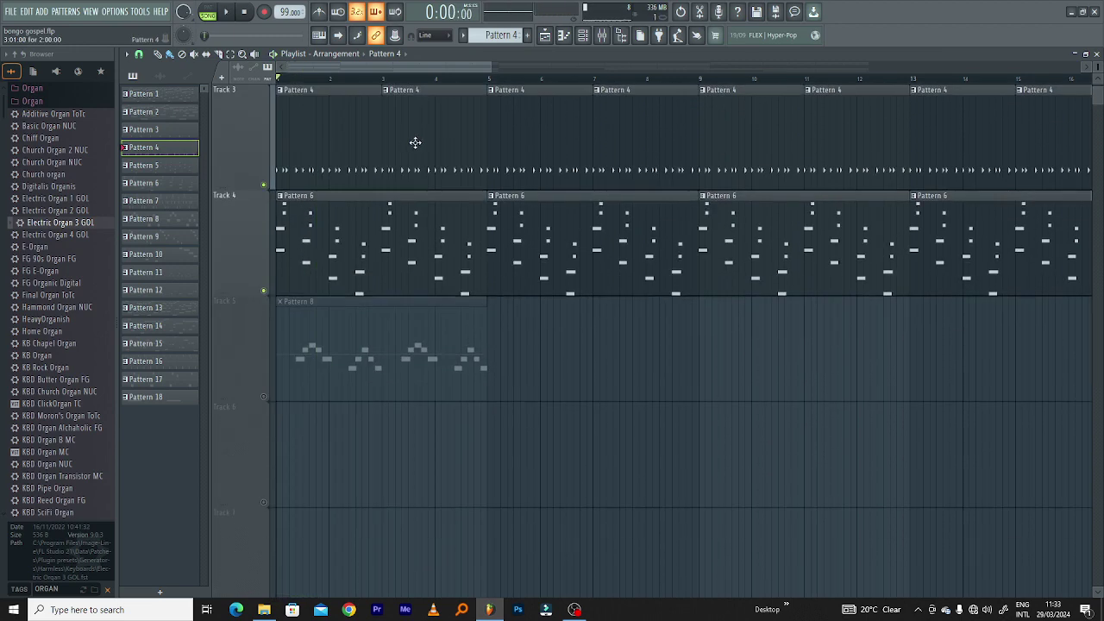
- Unmute Track 5 and briefly play its Pattern 8 clip with the other tracks from bar 1
click(268, 394)
key(space)
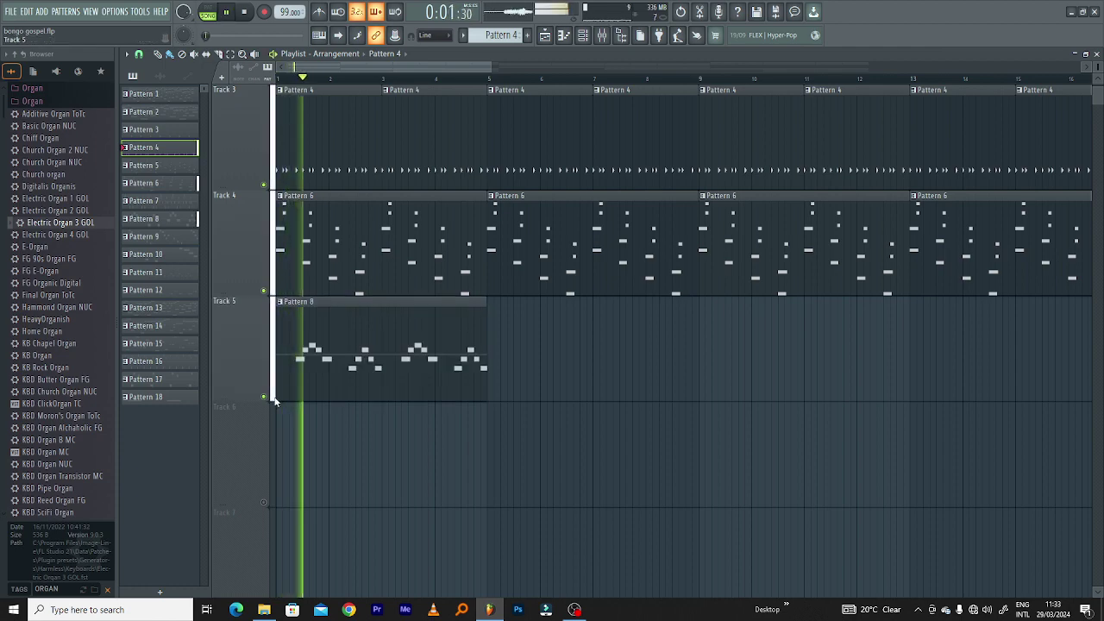
key(space)
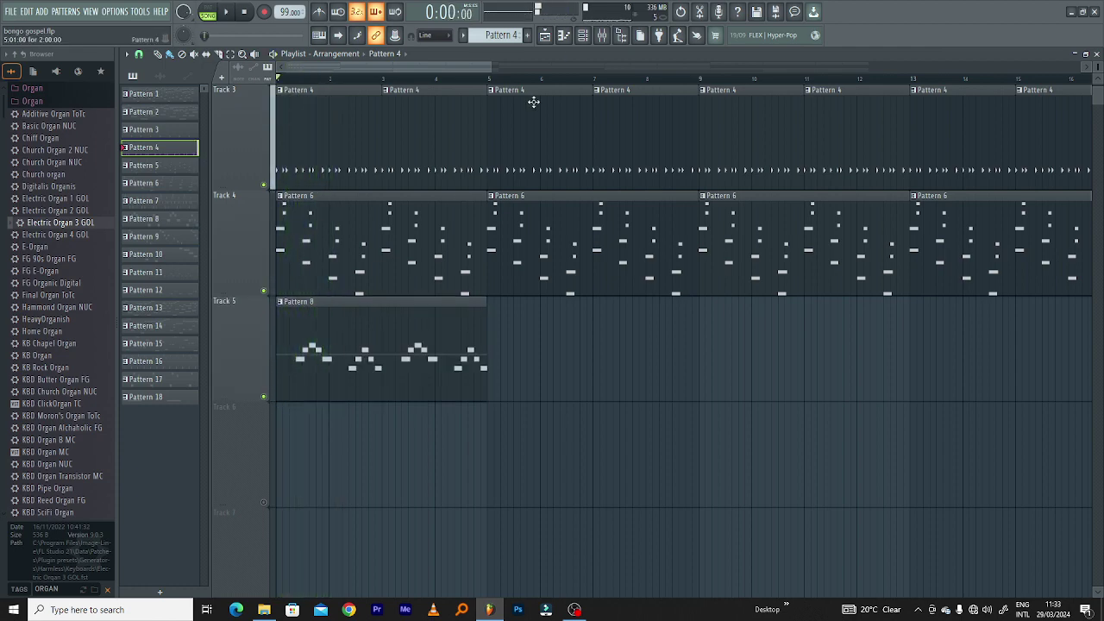
- Show the GUITAR Pizzi DS Sakura instrument from the channel rack while the song plays, and close its window
click(583, 36)
key(space)
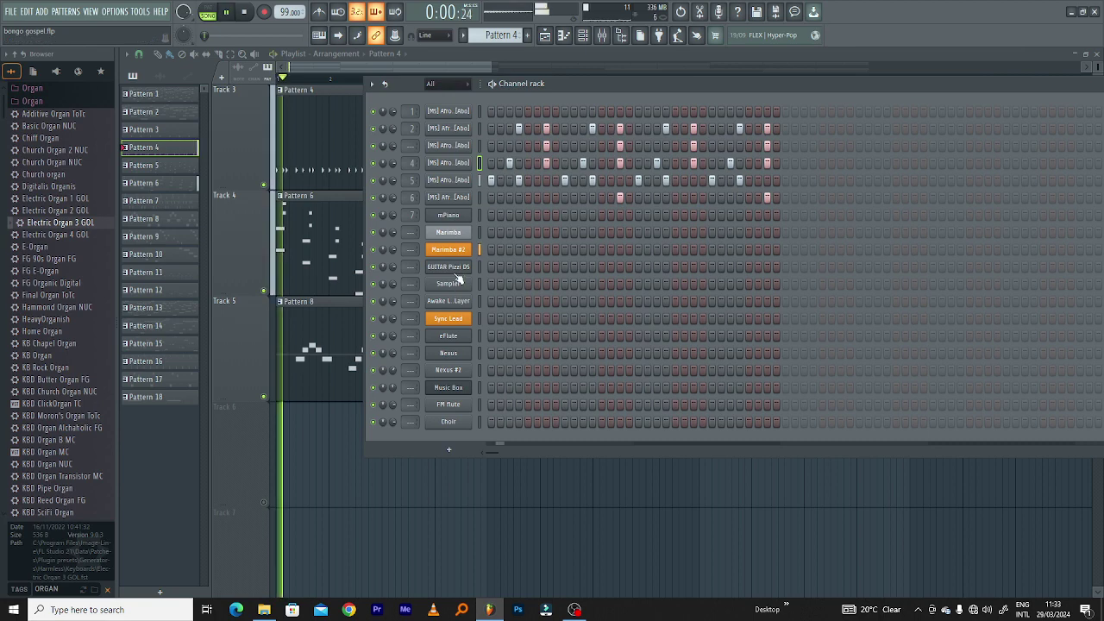
key(space)
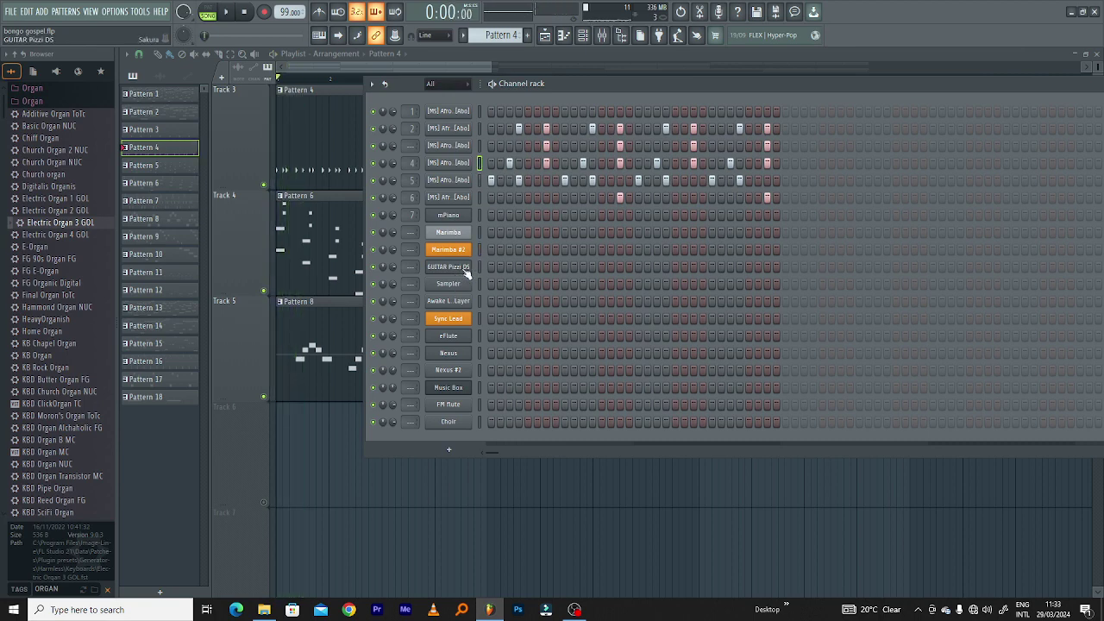
click(462, 269)
key(space)
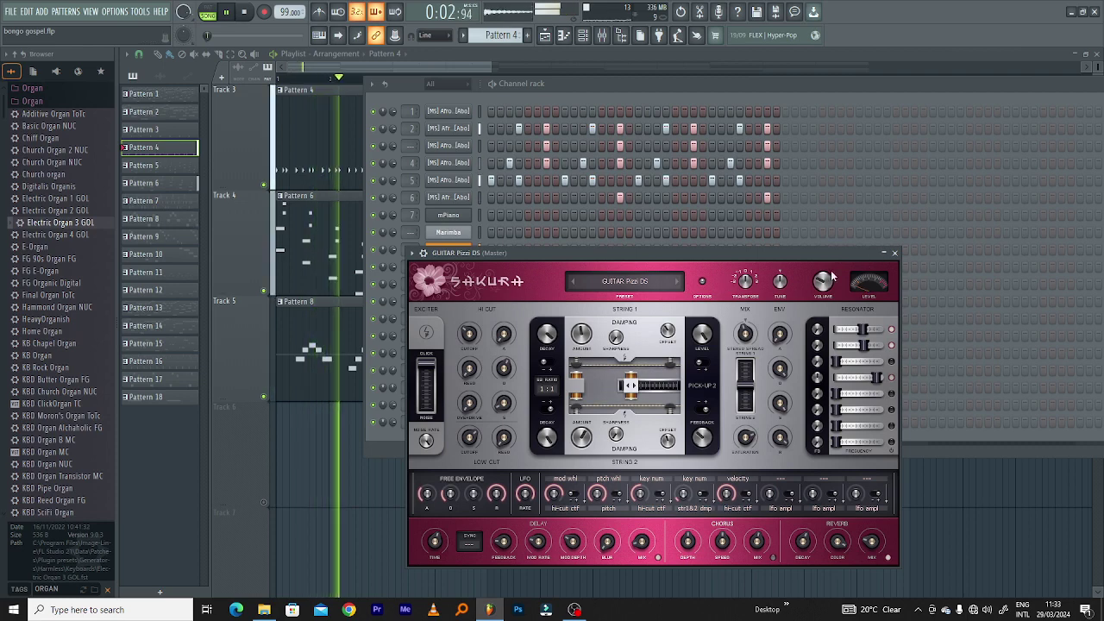
click(894, 253)
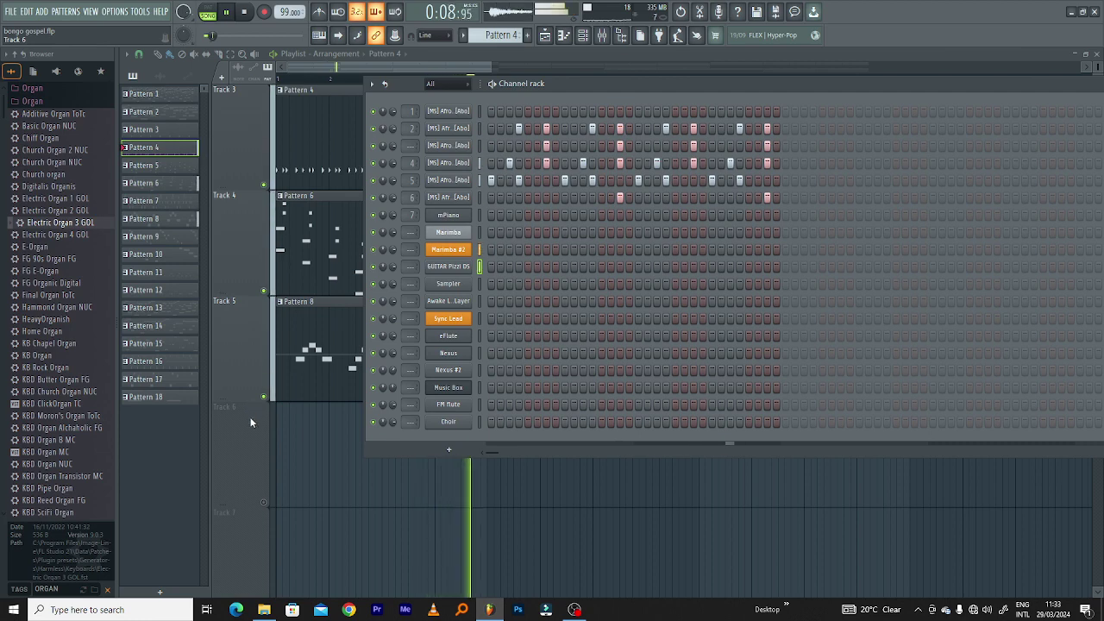
- Return to the playlist, solo Track 5 and play its Pattern 8 clip from bar 1, then stop
click(242, 387)
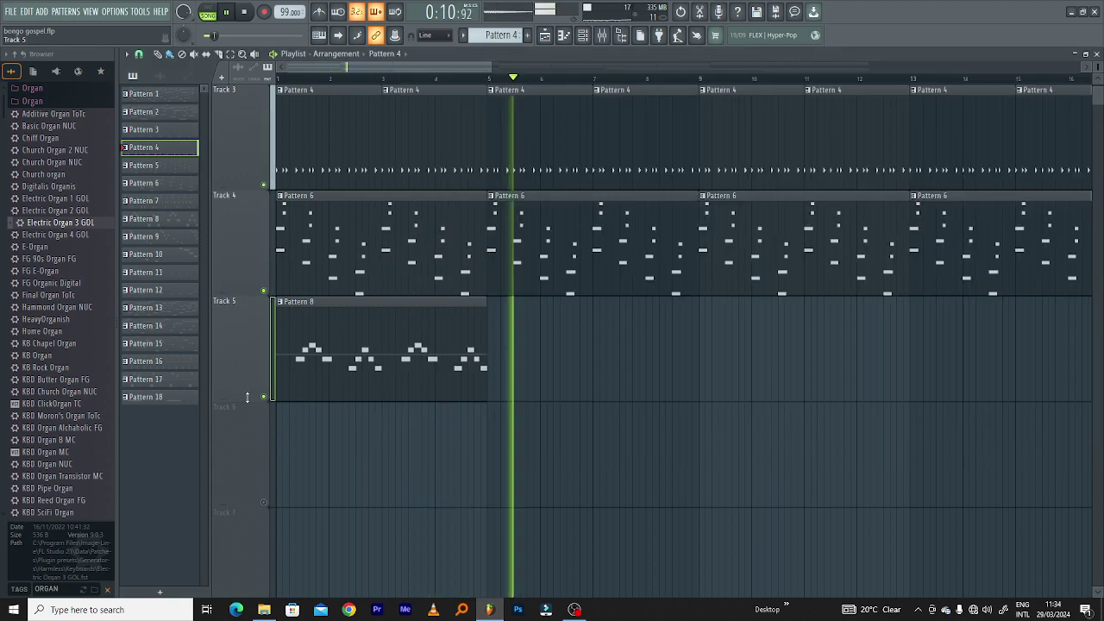
right_click(266, 400)
key(space)
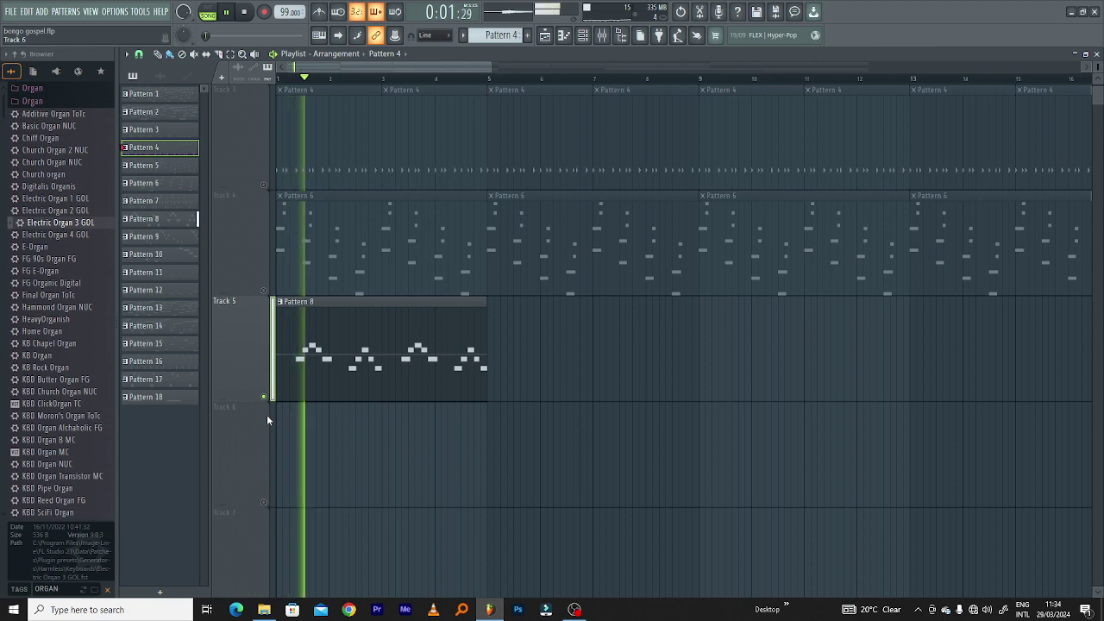
scroll(276, 409, down, 2)
scroll(285, 403, down, 1)
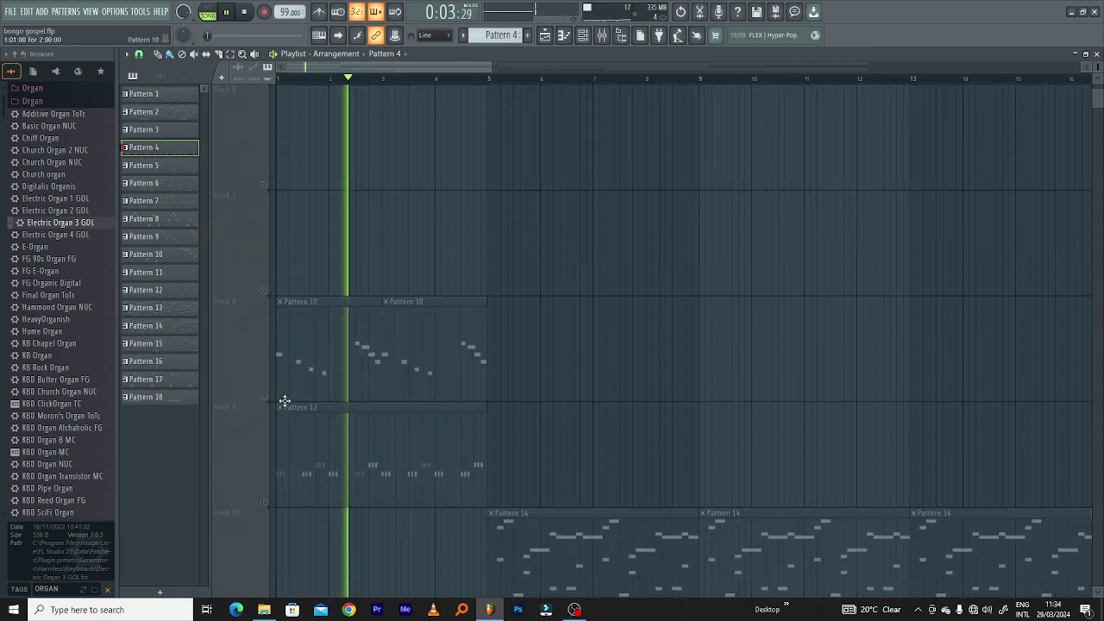
key(space)
- Solo Track 8 and play its Pattern 10 clips from bar 1 through bar 4, then stop playback
right_click(264, 397)
key(space)
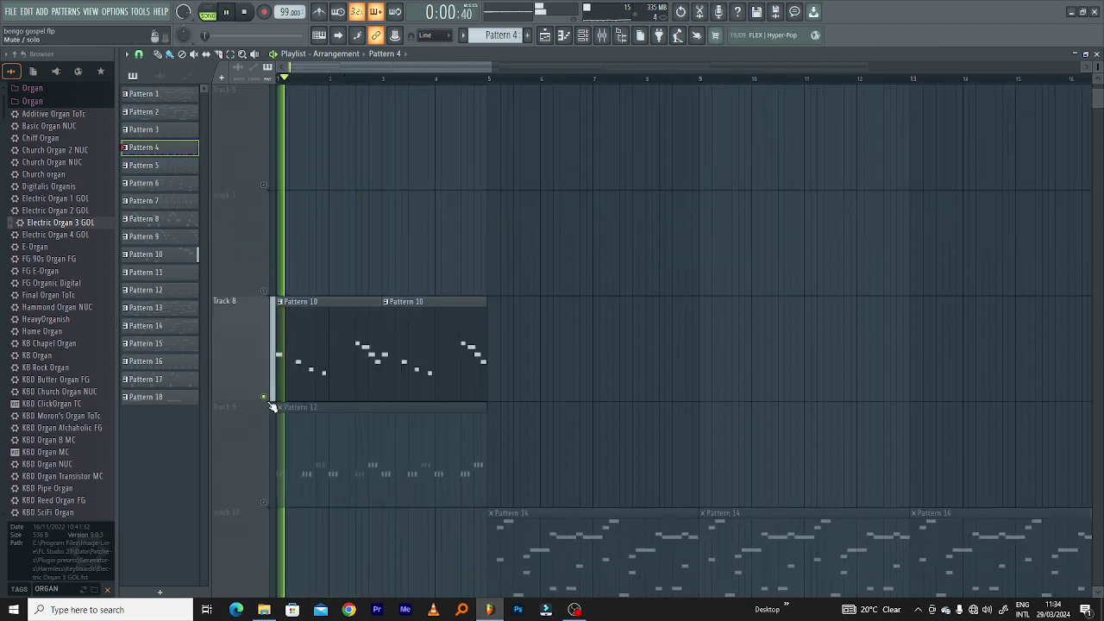
key(space)
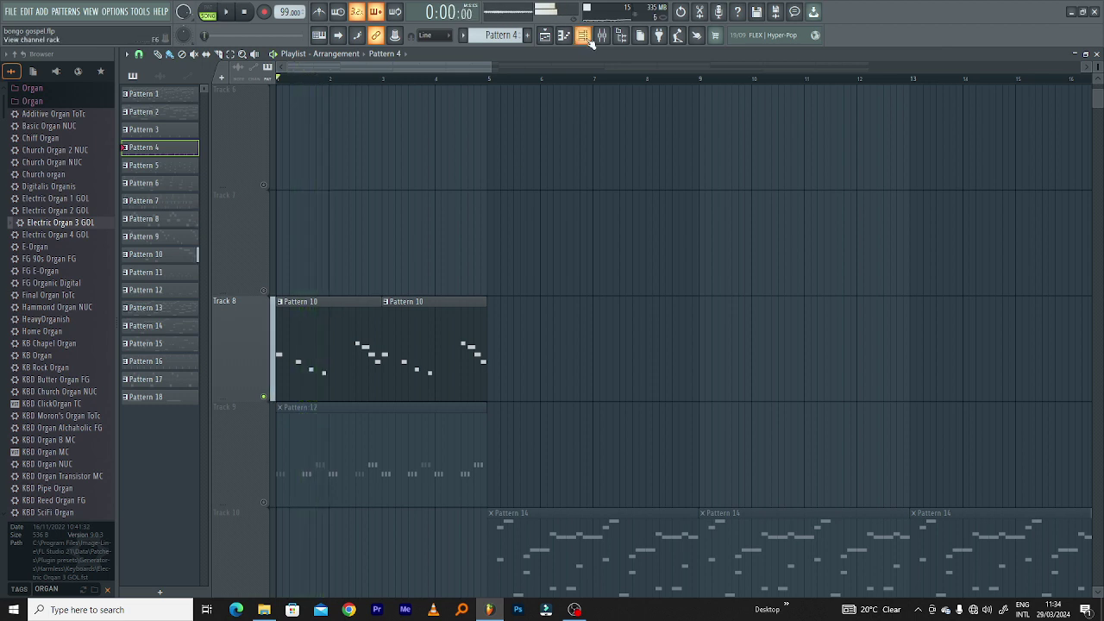
key(space)
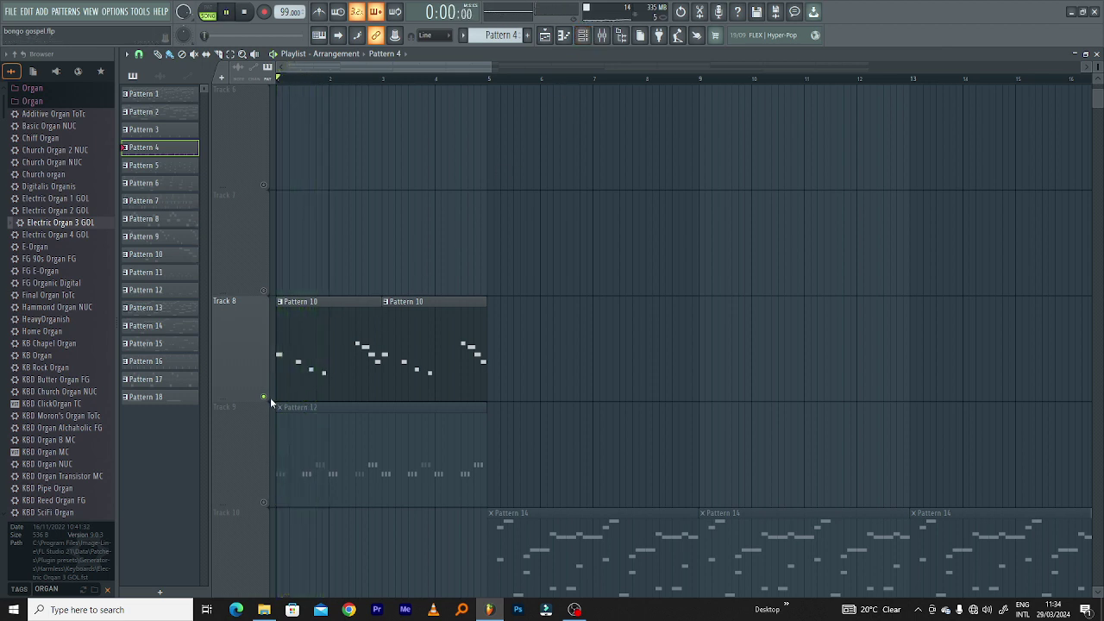
key(space)
scroll(302, 383, down, 3)
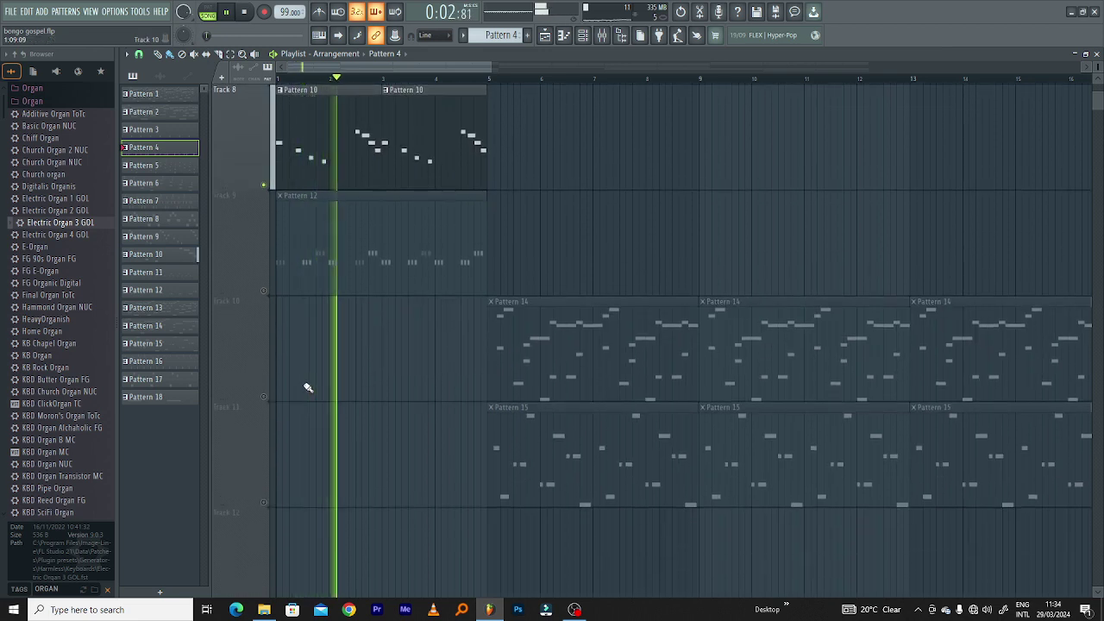
key(space)
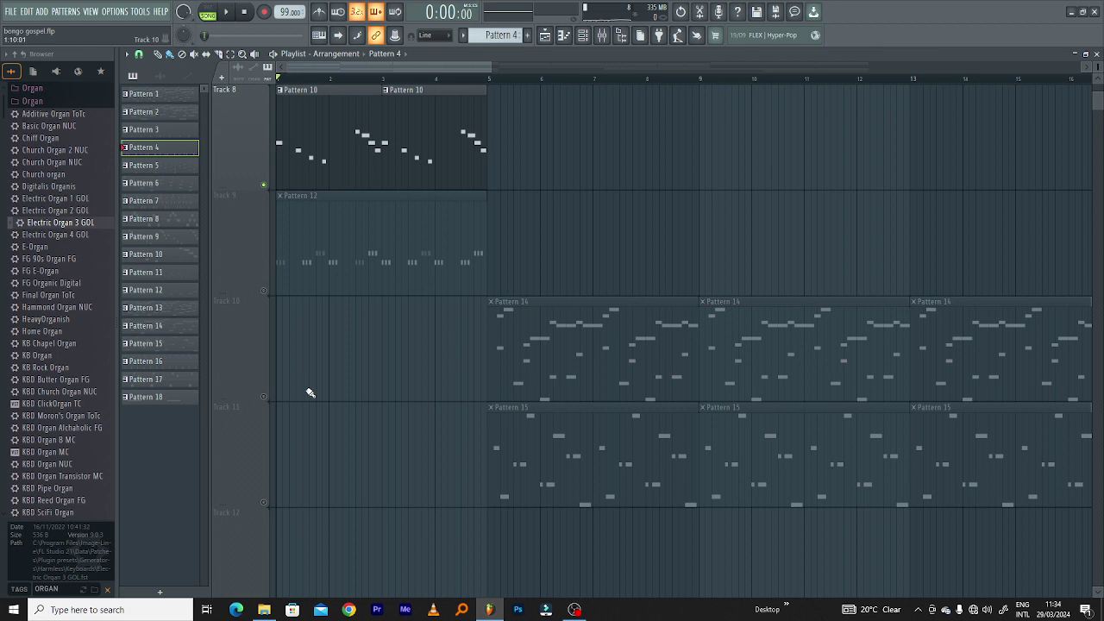
key(space)
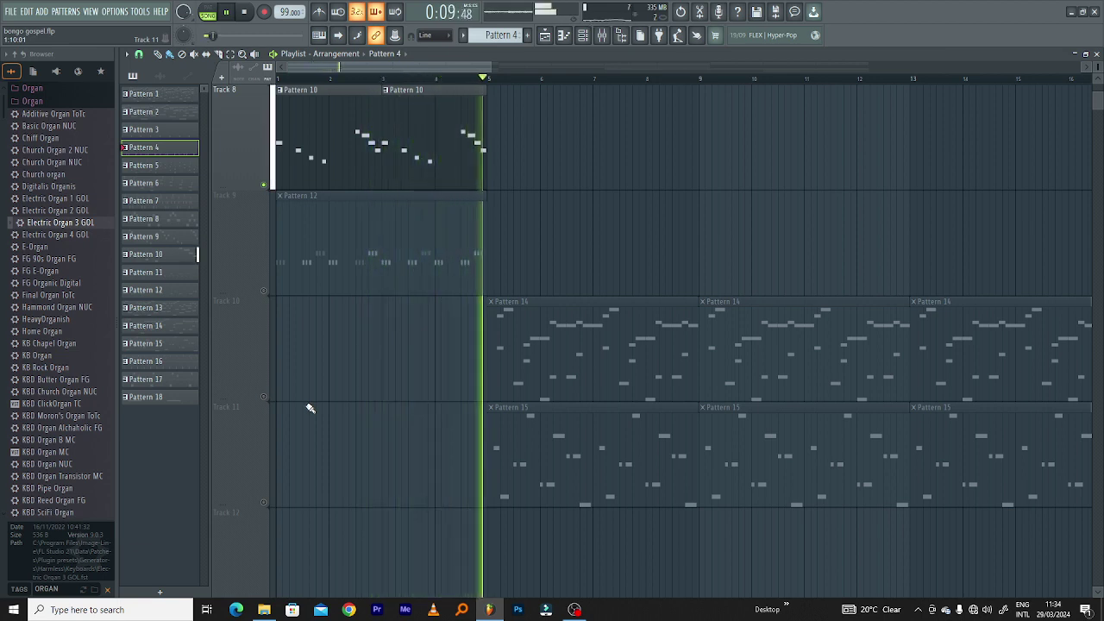
key(space)
- Solo Track 9, play its Pattern 12 clip from bar 1, and stop playback
click(265, 291)
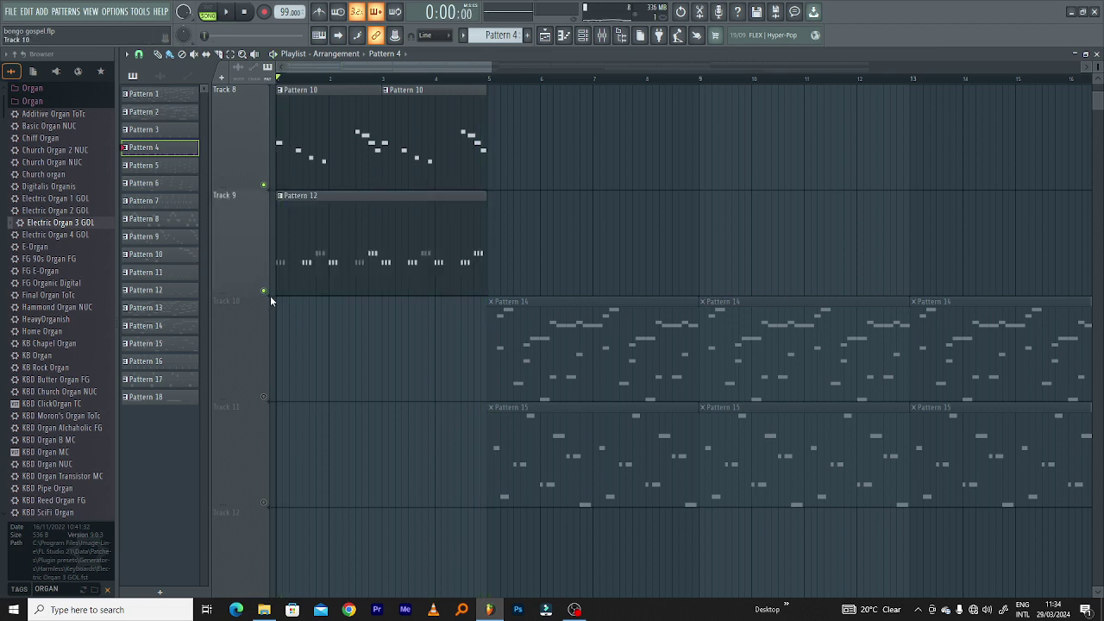
right_click(265, 291)
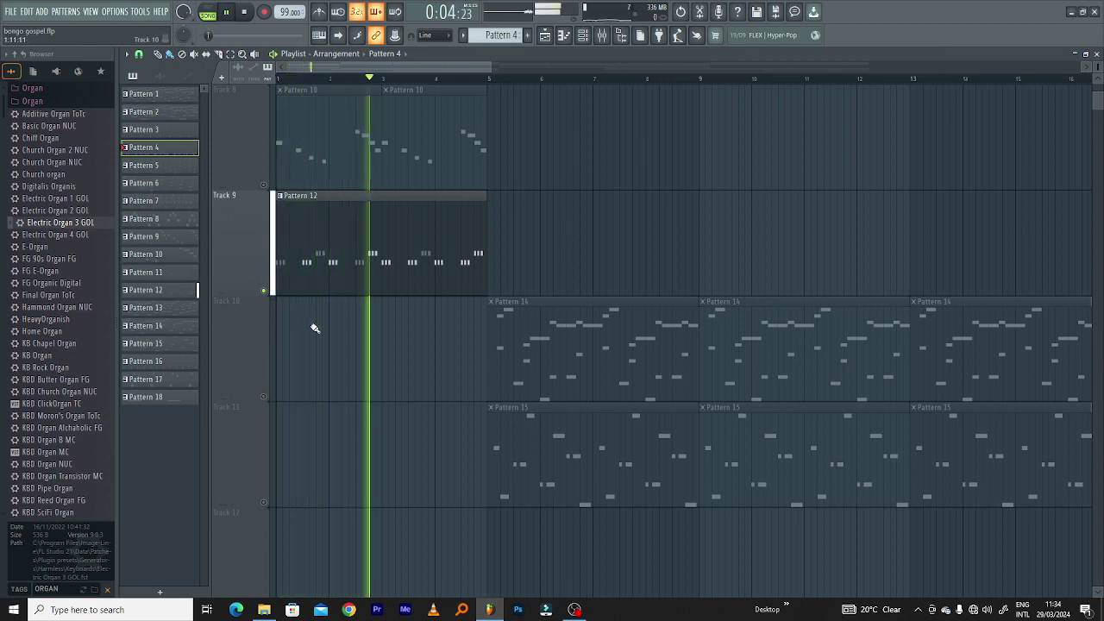
scroll(315, 326, down, 3)
scroll(313, 327, down, 3)
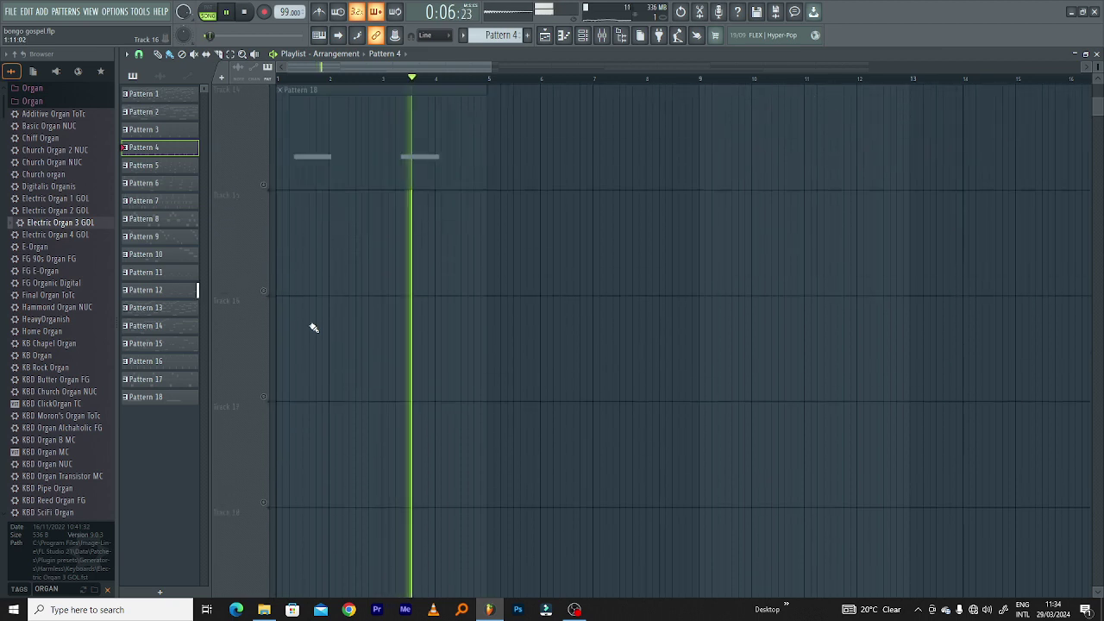
scroll(313, 326, down, 3)
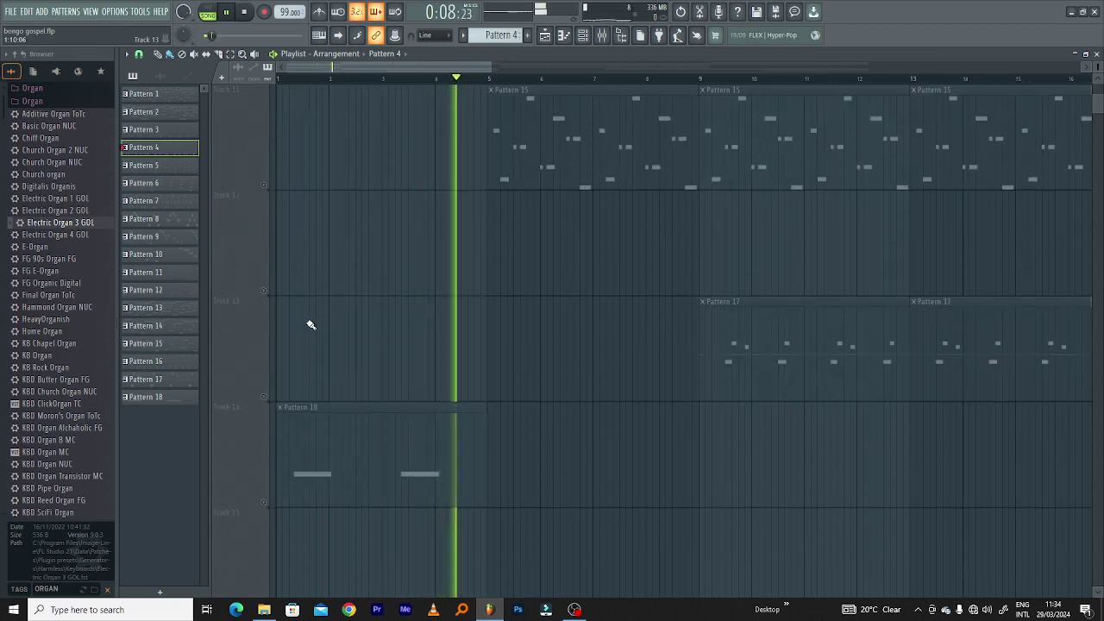
scroll(310, 325, up, 3)
key(space)
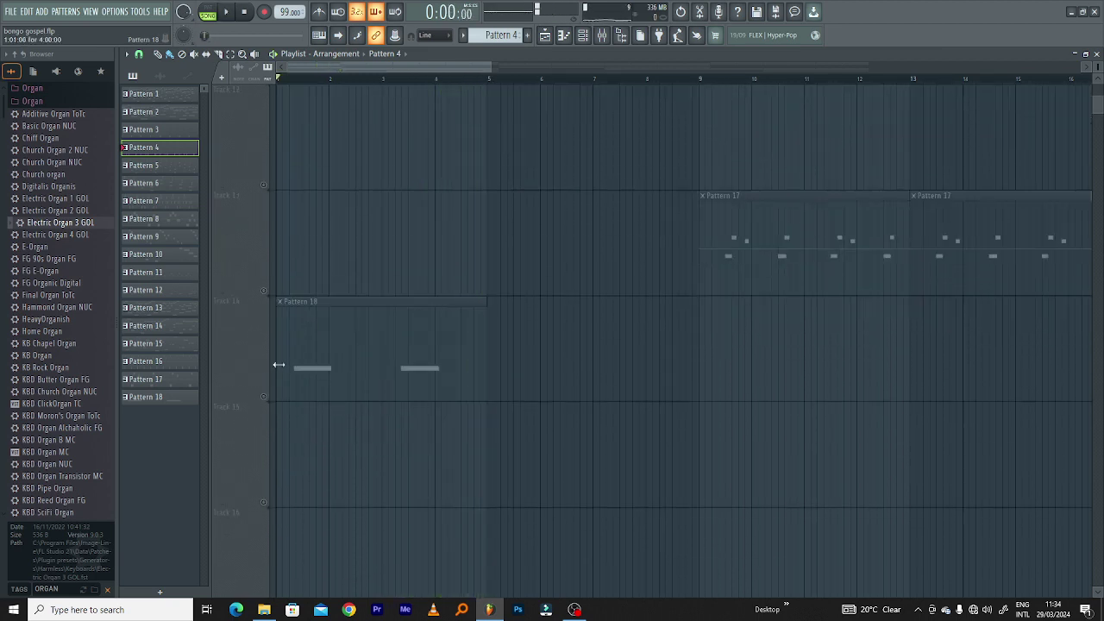
- Solo Track 14, briefly play its Pattern 18 clip from bar 1, and stop playback
click(265, 398)
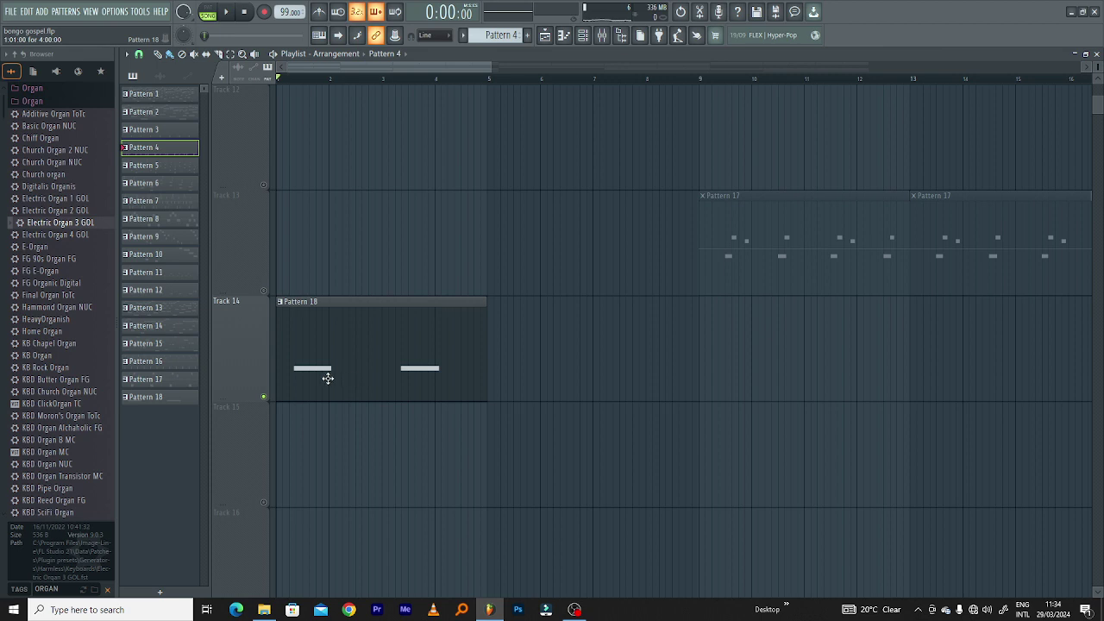
key(space)
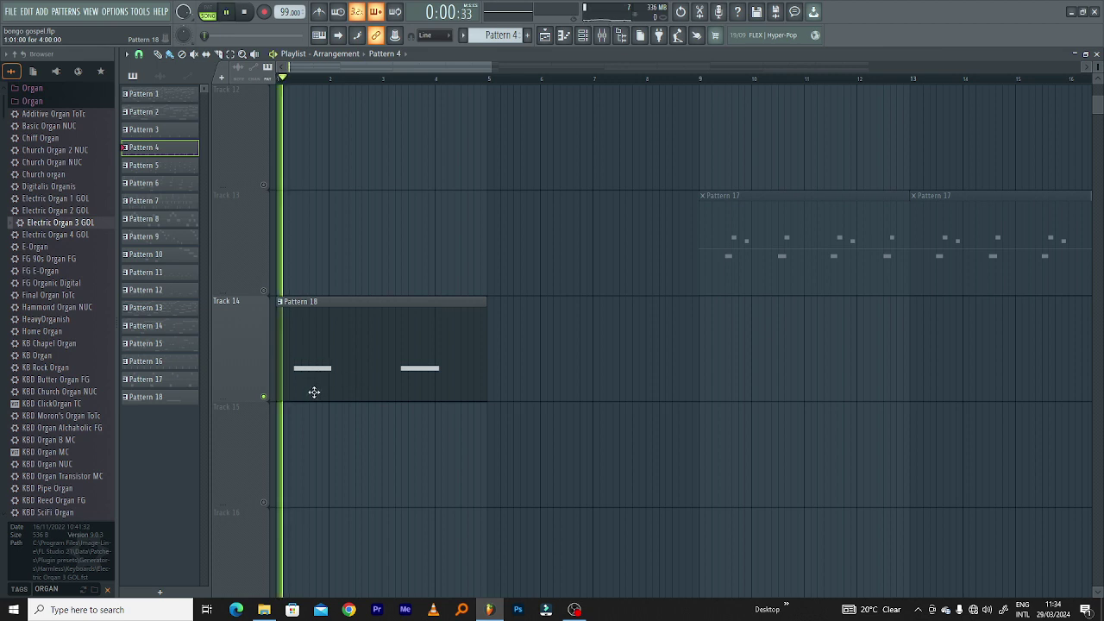
scroll(355, 391, up, 2)
key(space)
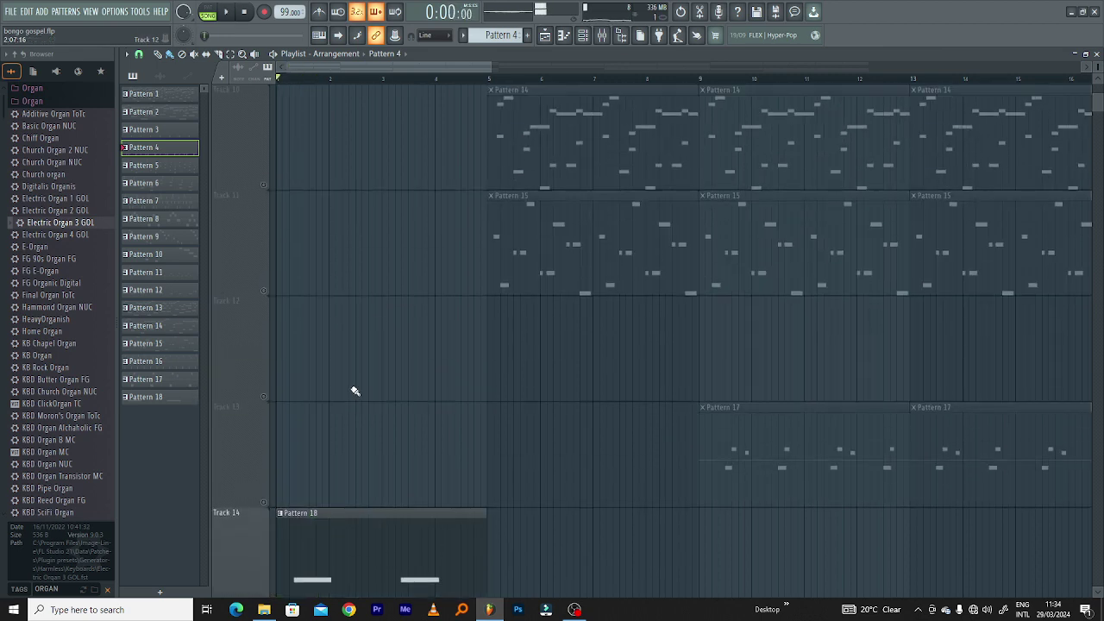
key(space)
scroll(341, 387, up, 3)
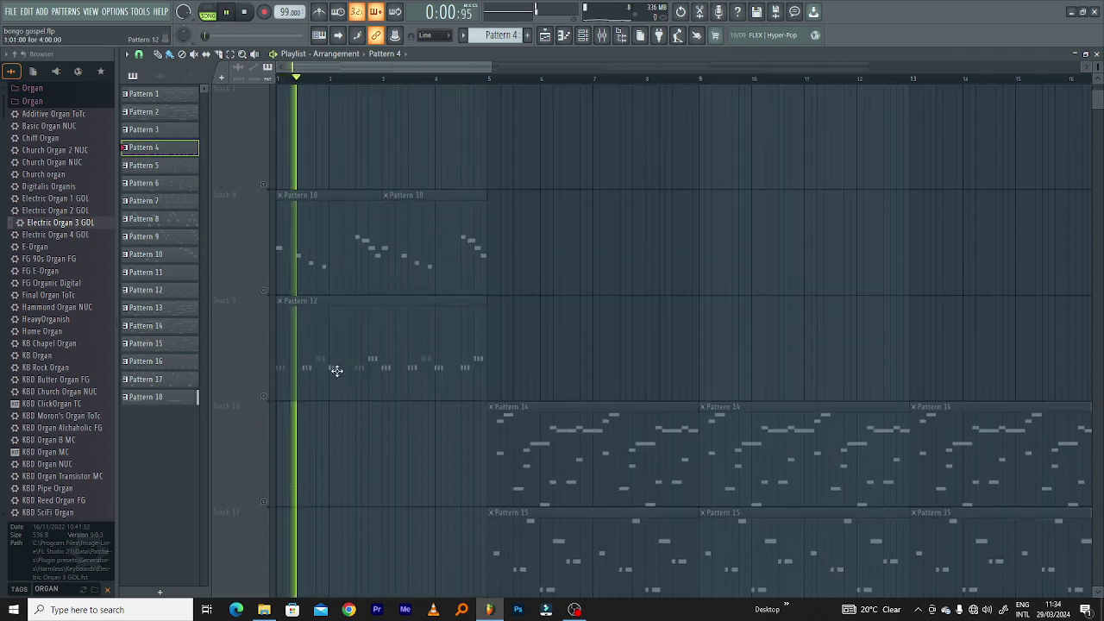
key(space)
- Unmute Tracks 9, 8, 7, 5, 4 and 3 so they play together with Track 14
click(264, 398)
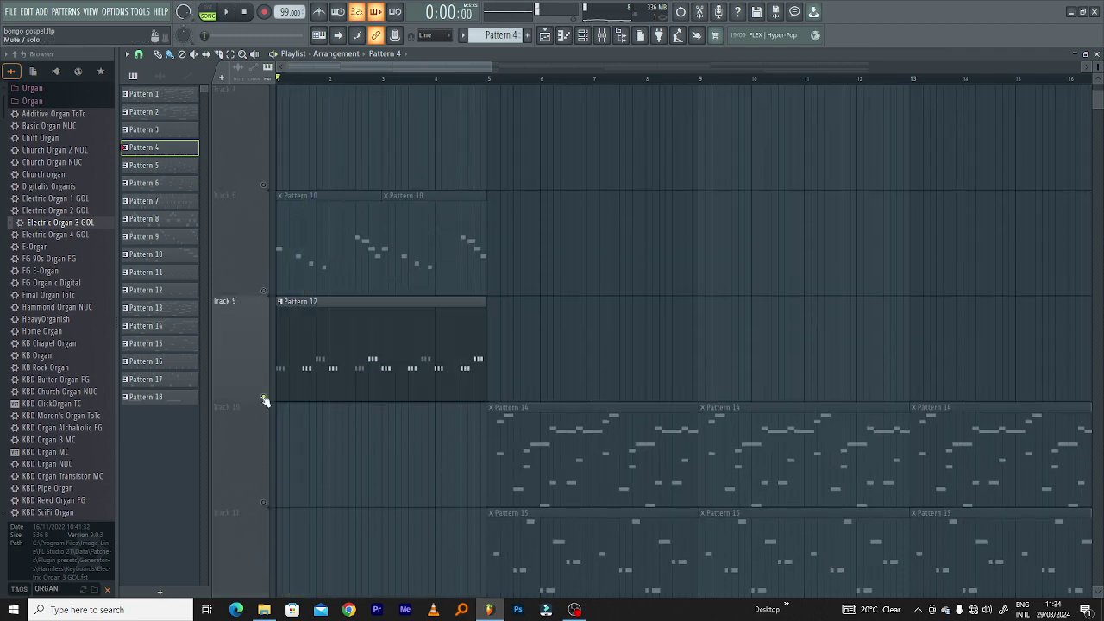
click(263, 290)
scroll(288, 254, up, 4)
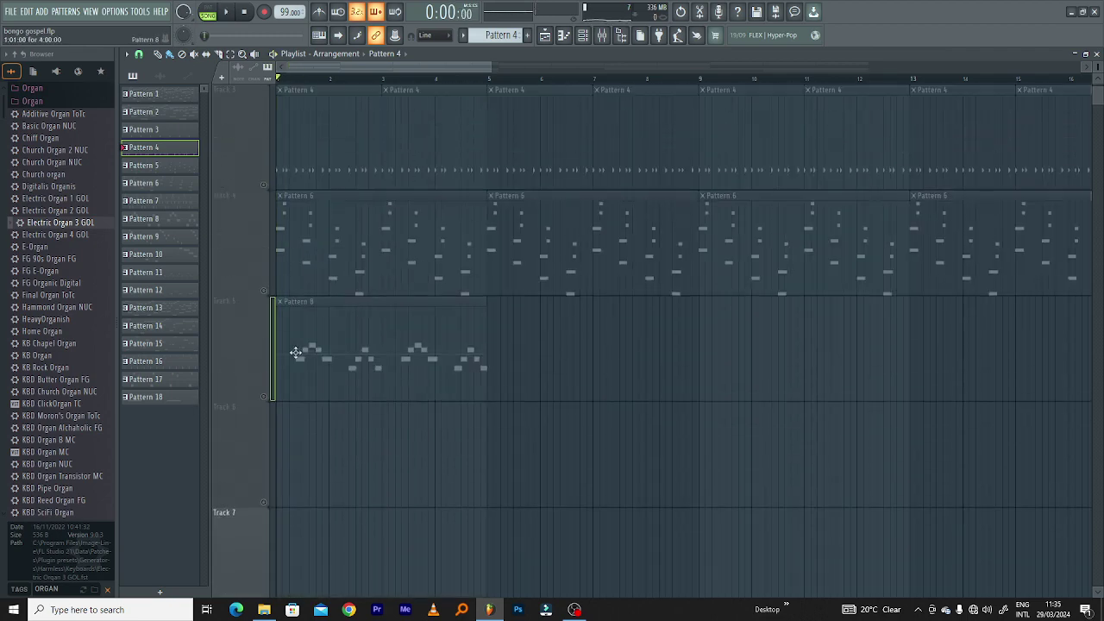
click(265, 395)
click(264, 290)
scroll(269, 255, up, 2)
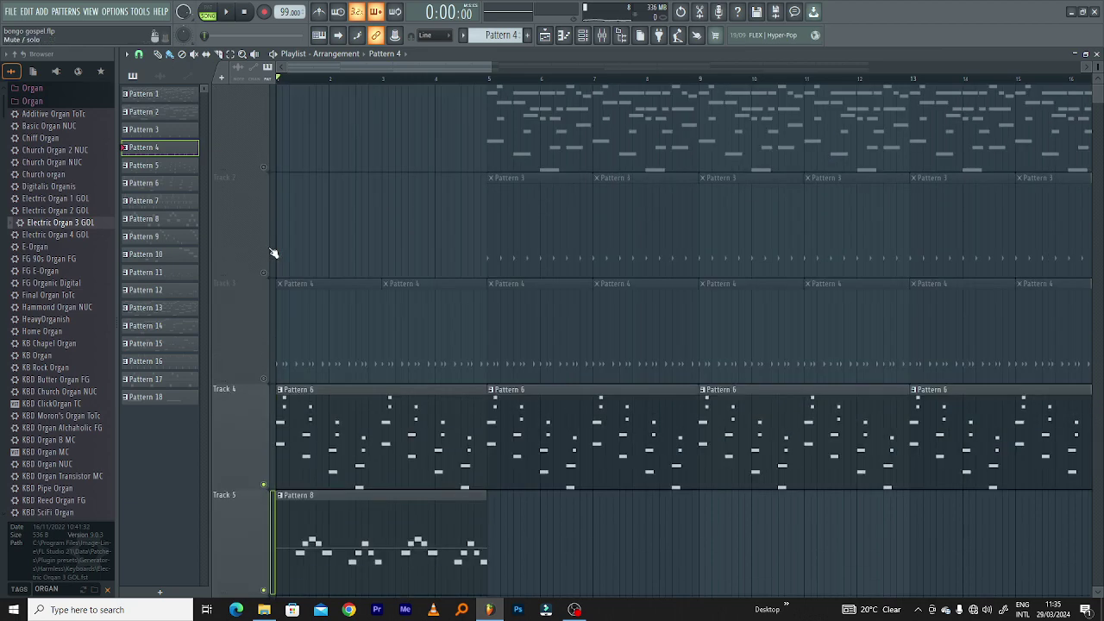
click(264, 396)
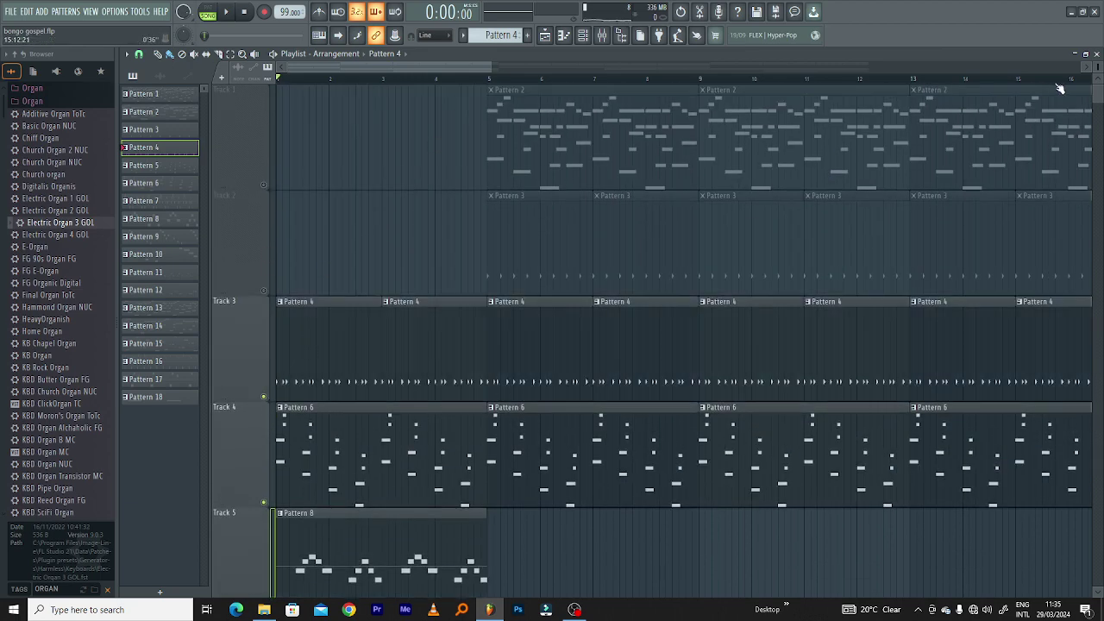
- Play the layered intro tracks from bar 1, unmute Tracks 1 and 2 during playback, and stop the song
scroll(265, 395, down, 5)
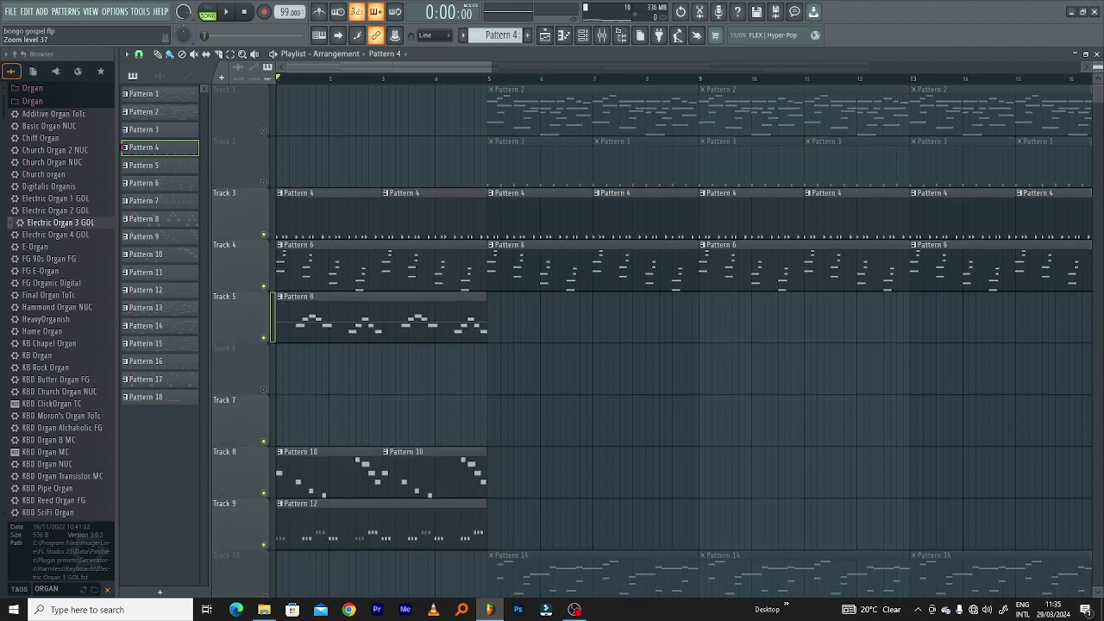
scroll(265, 396, down, 2)
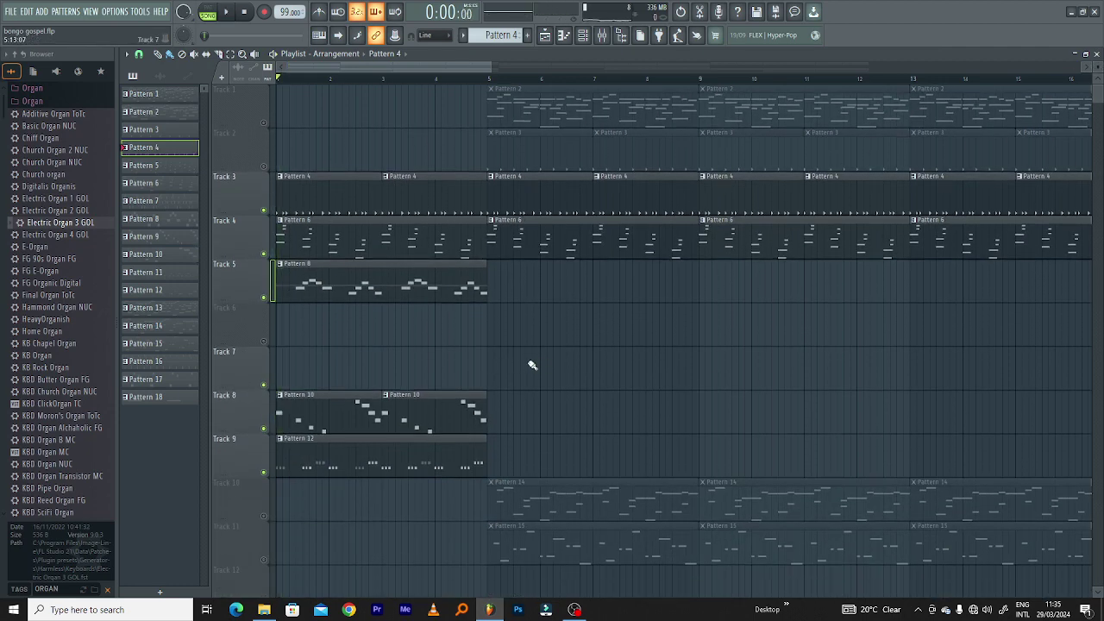
key(space)
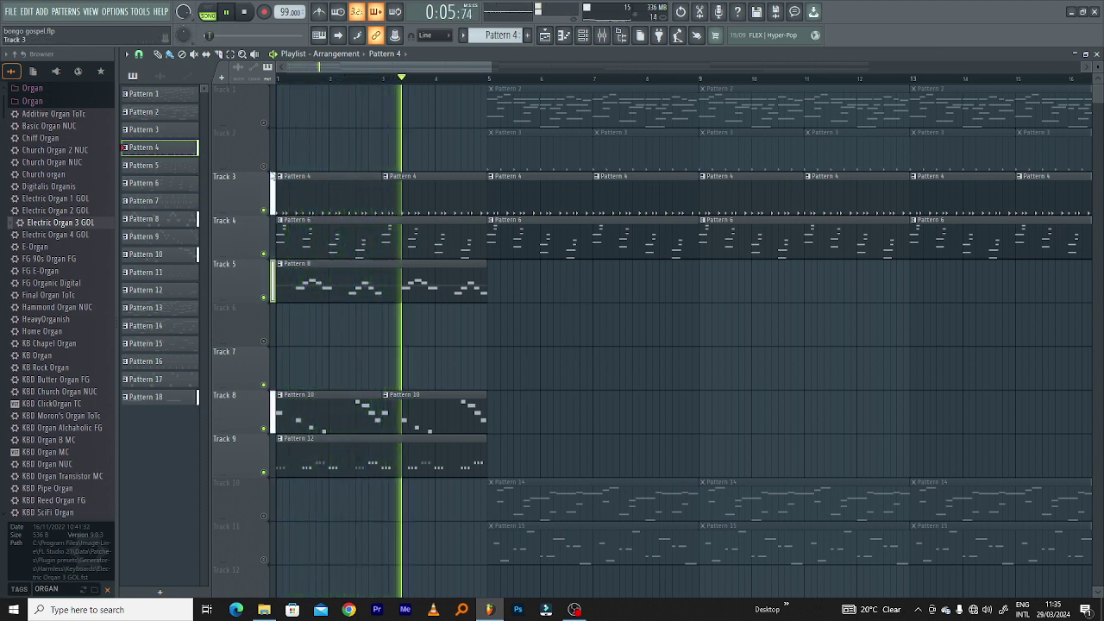
scroll(564, 366, down, 3)
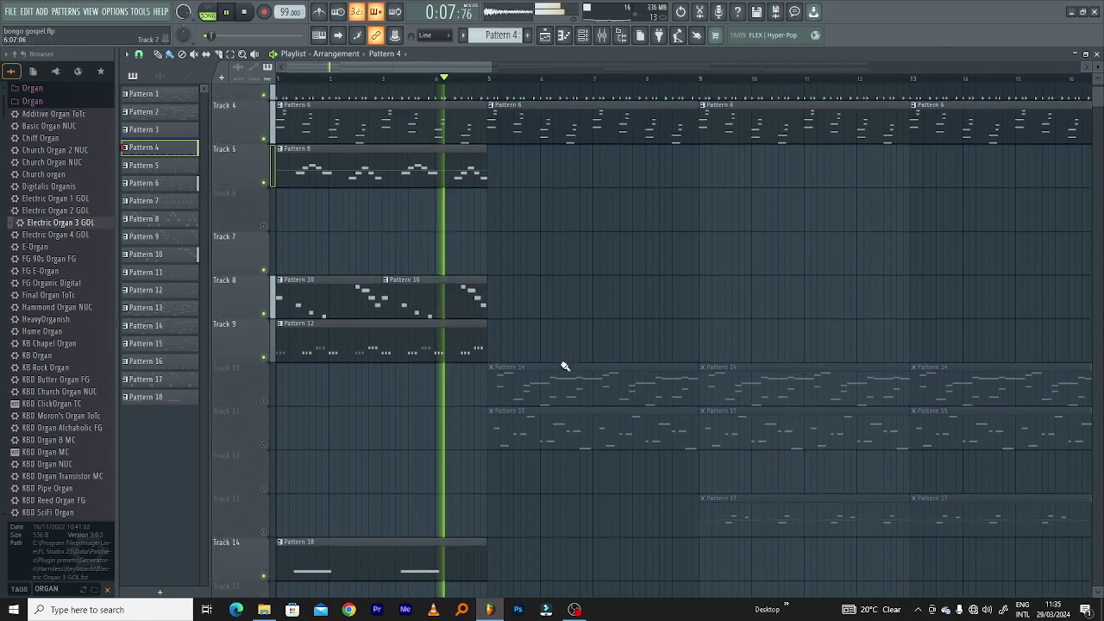
scroll(559, 369, down, 3)
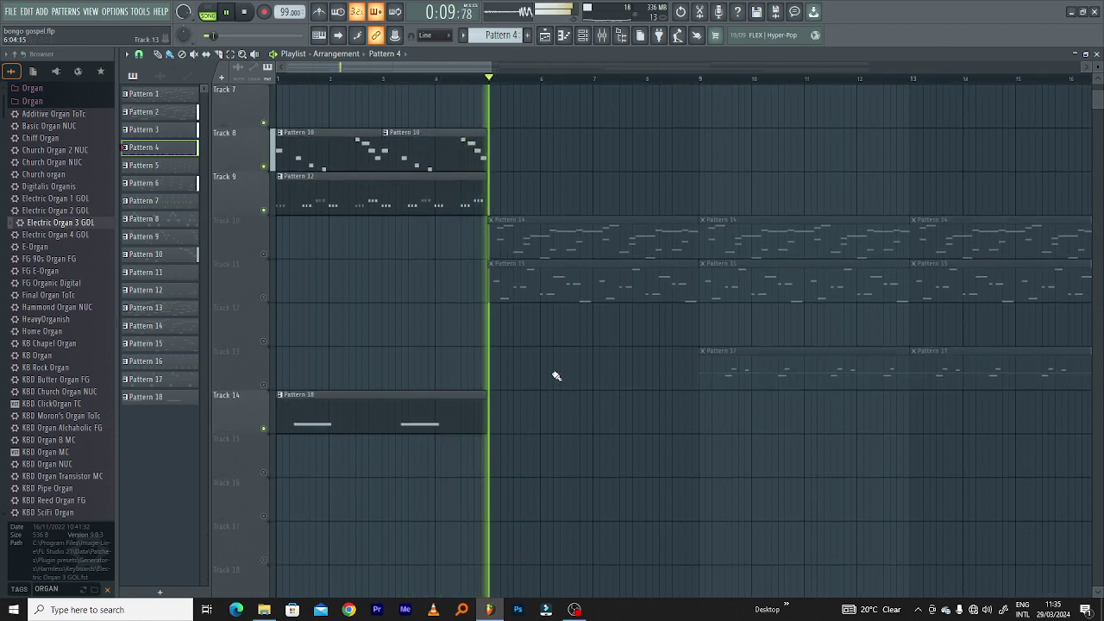
scroll(550, 375, up, 6)
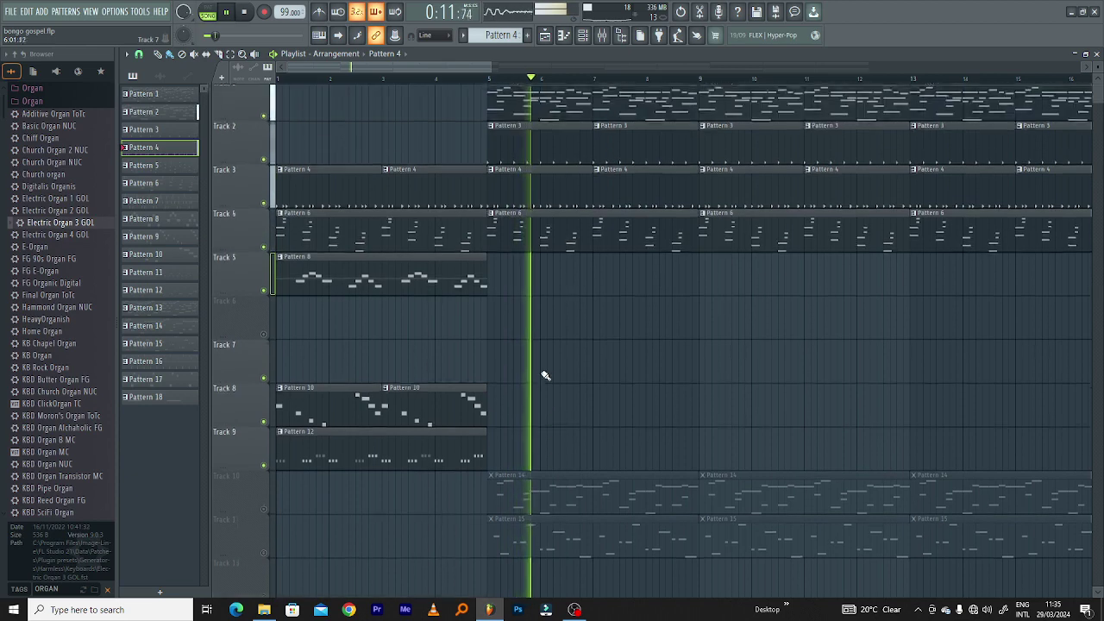
scroll(543, 379, down, 2)
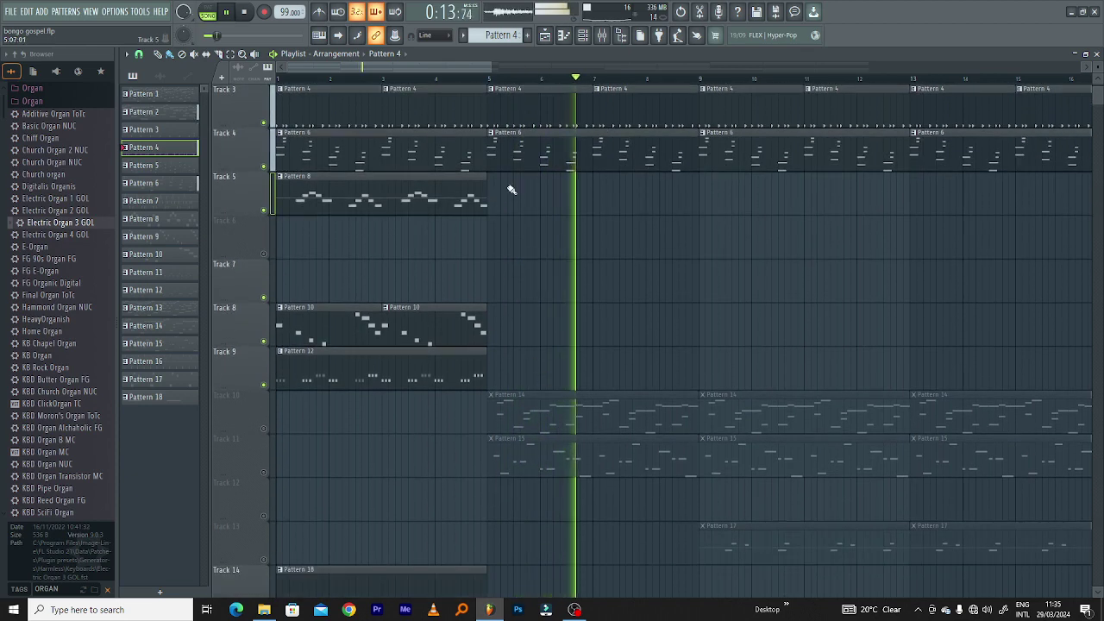
key(space)
- Solo Track 10, play its Pattern 14 clips from bar 5, and stop playback
scroll(524, 185, down, 4)
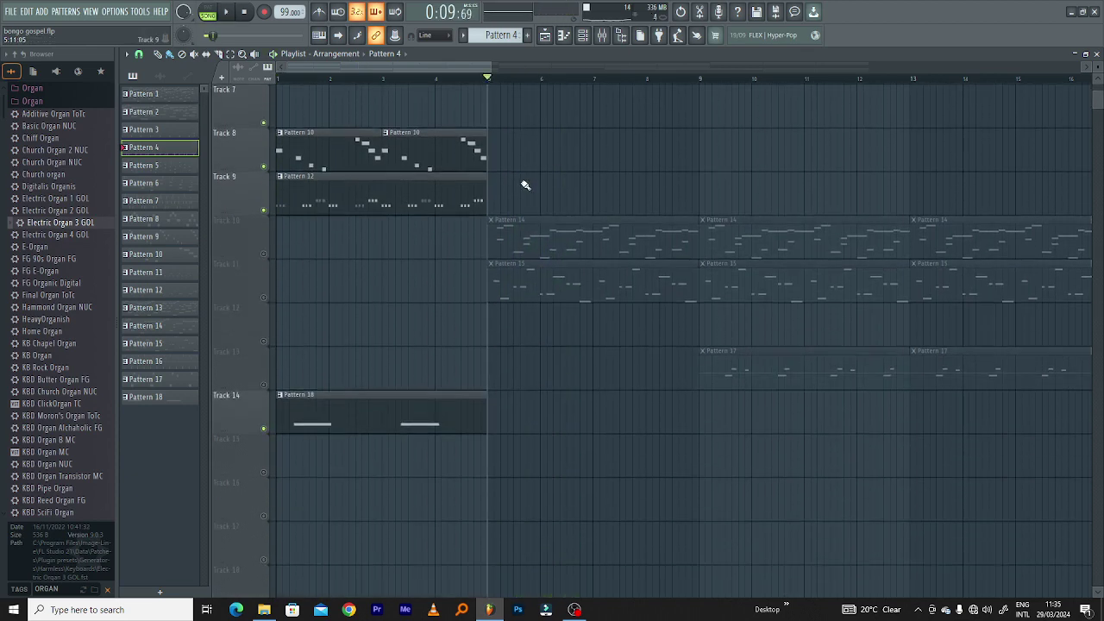
click(267, 256)
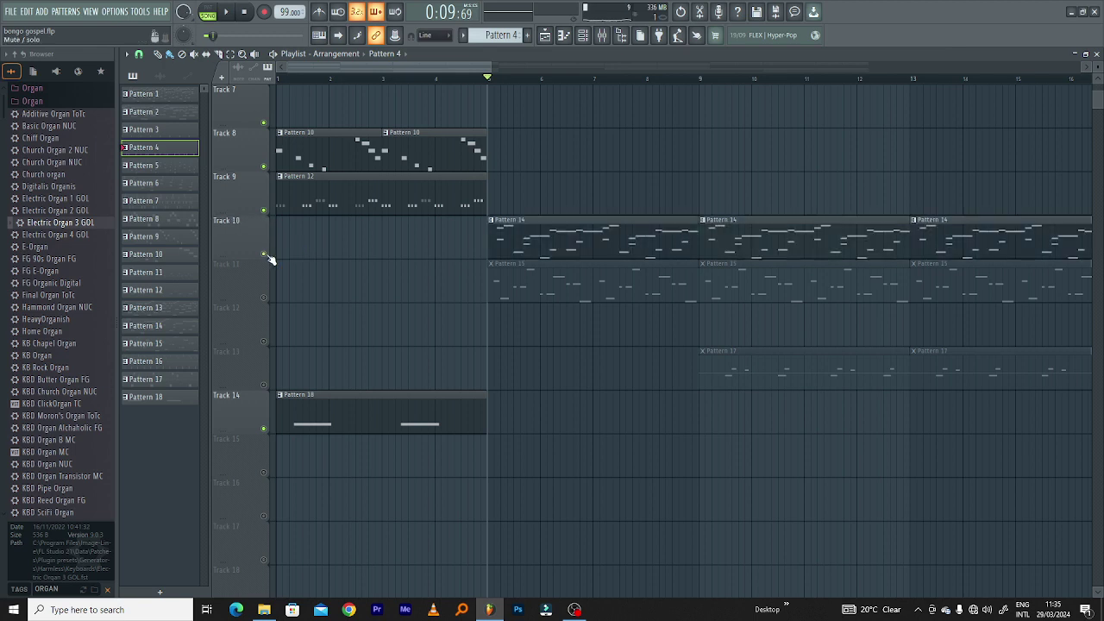
key(space)
key(space)
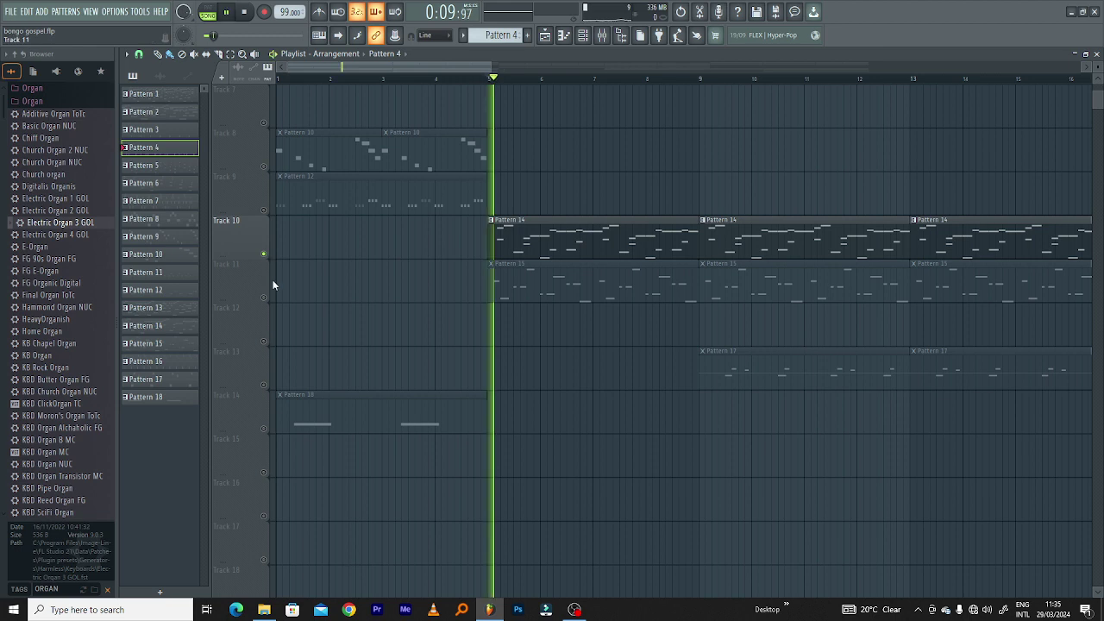
scroll(273, 306, up, 6)
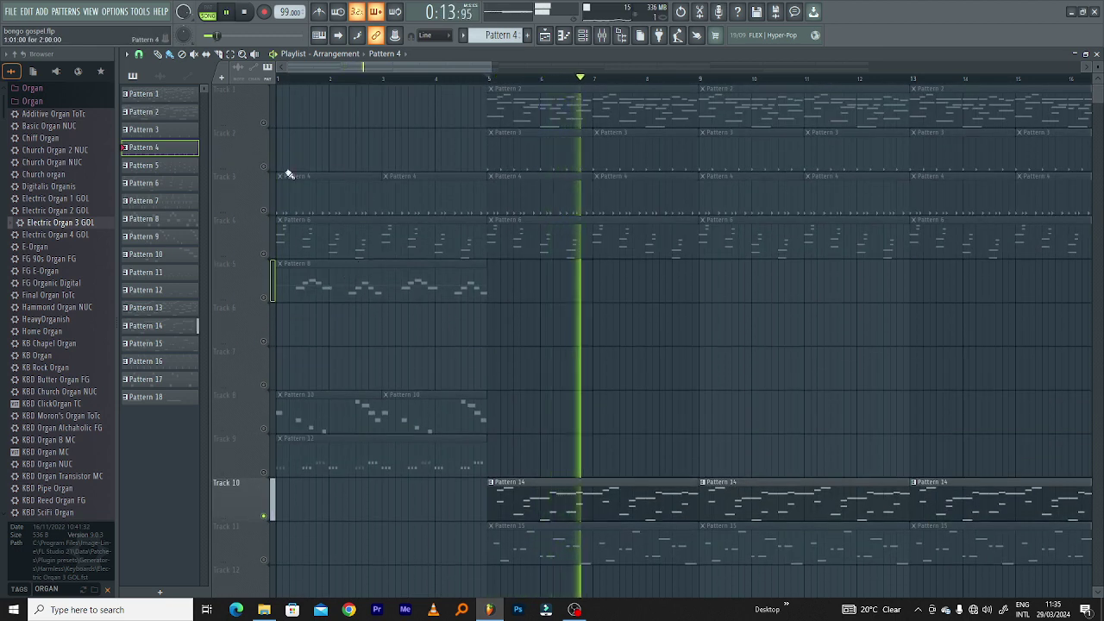
key(space)
- Unmute Track 1, play its Pattern 2 clip together with Track 10 from bar 5, and stop playback
click(264, 123)
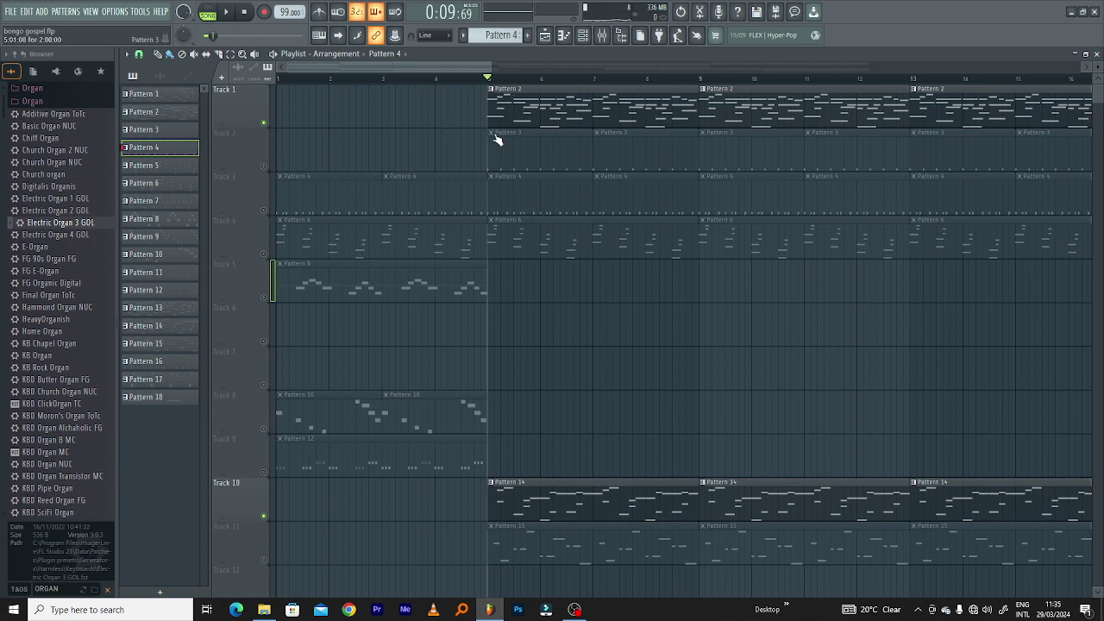
key(space)
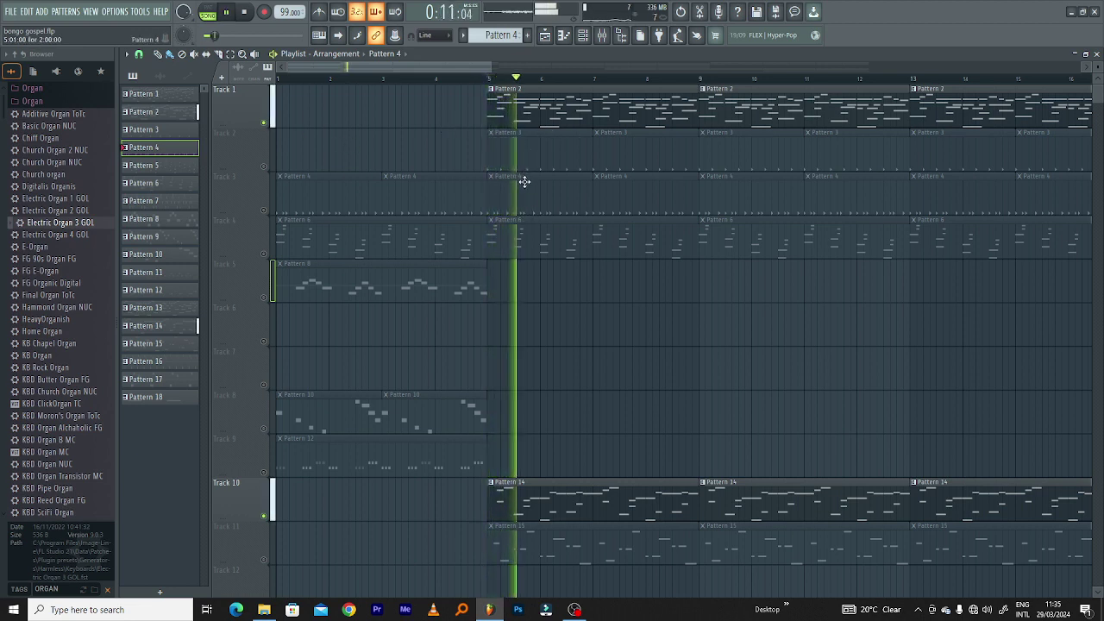
scroll(562, 220, down, 2)
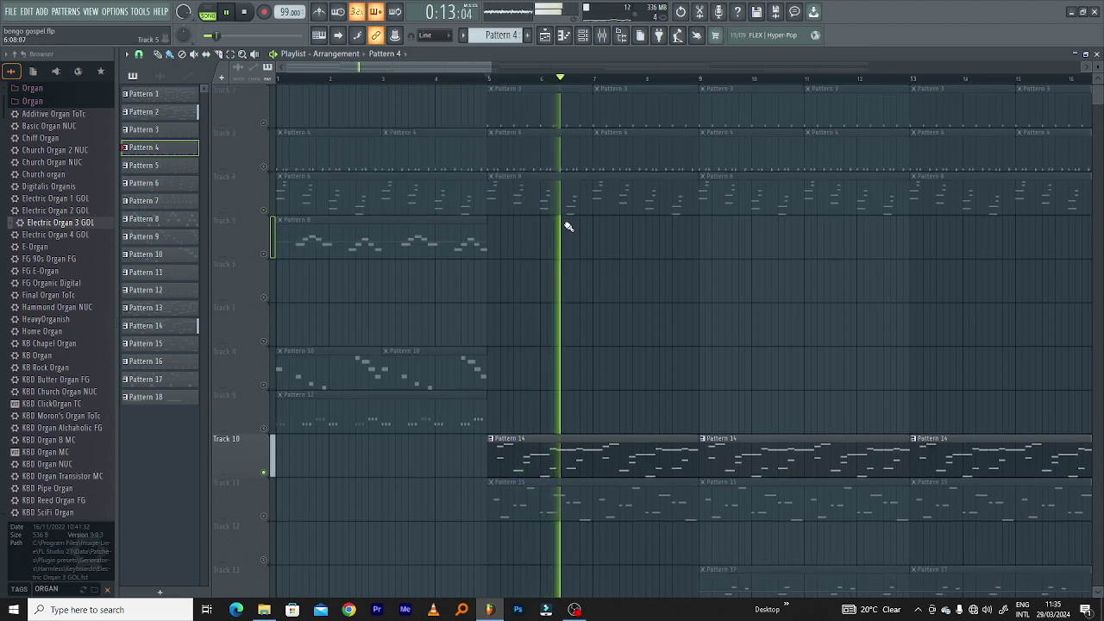
key(space)
- Solo Track 11, play its Pattern 15 clips from bar 5, and stop playback
click(256, 471)
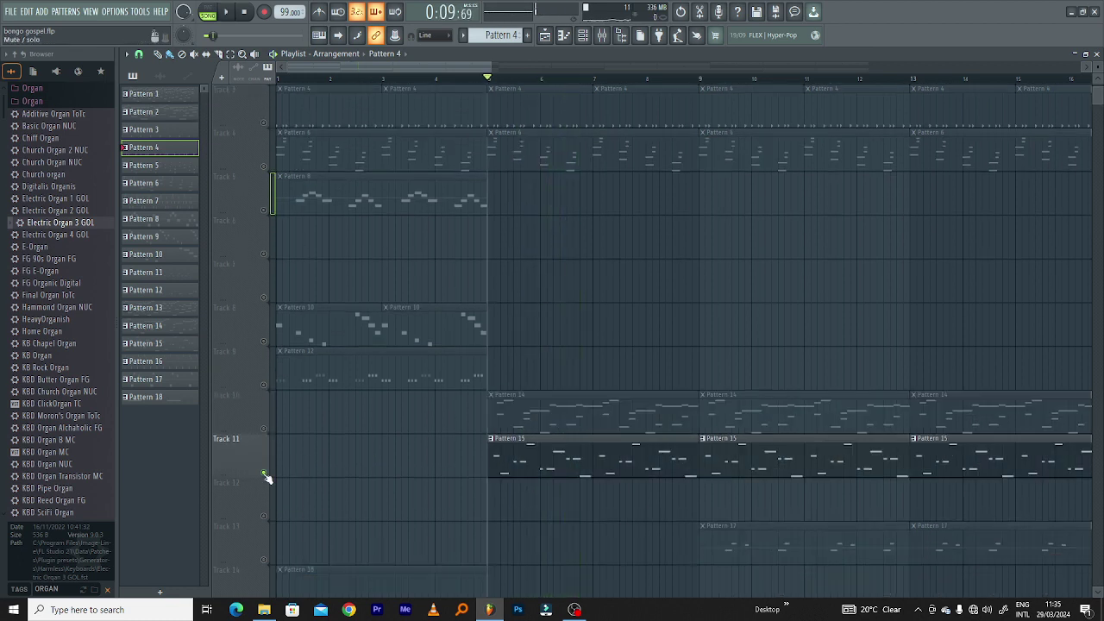
key(space)
key(space)
scroll(406, 449, down, 5)
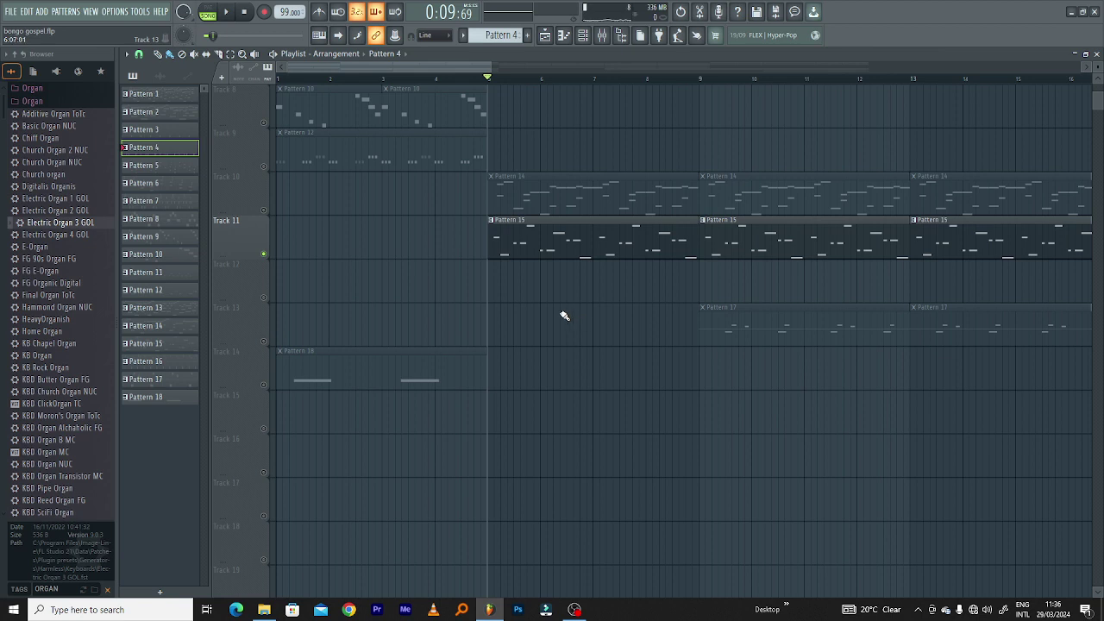
key(space)
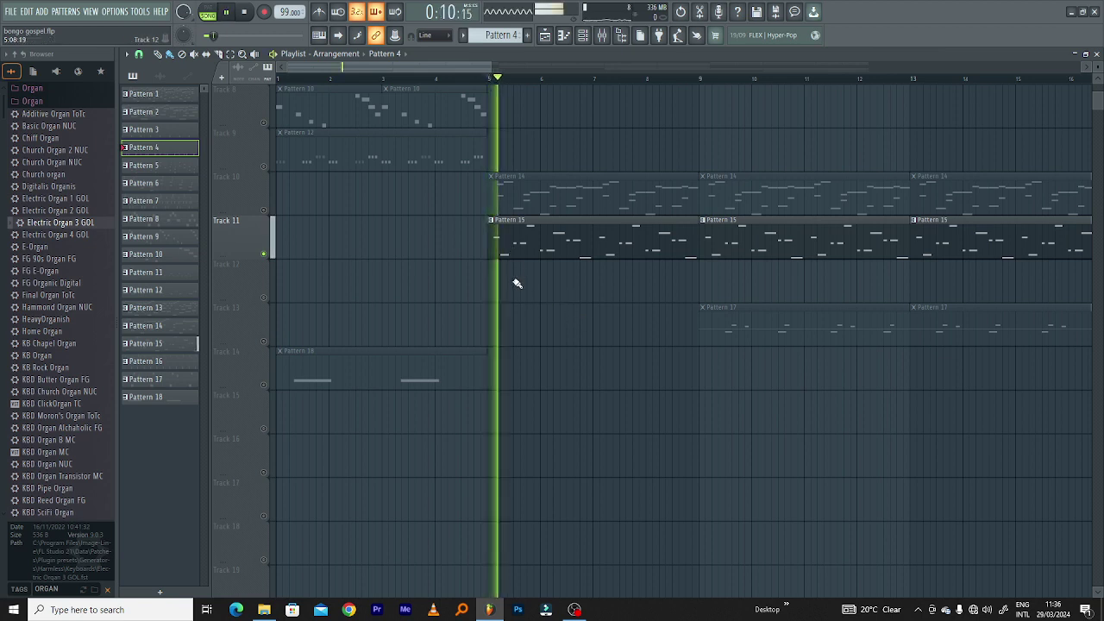
scroll(519, 289, up, 1)
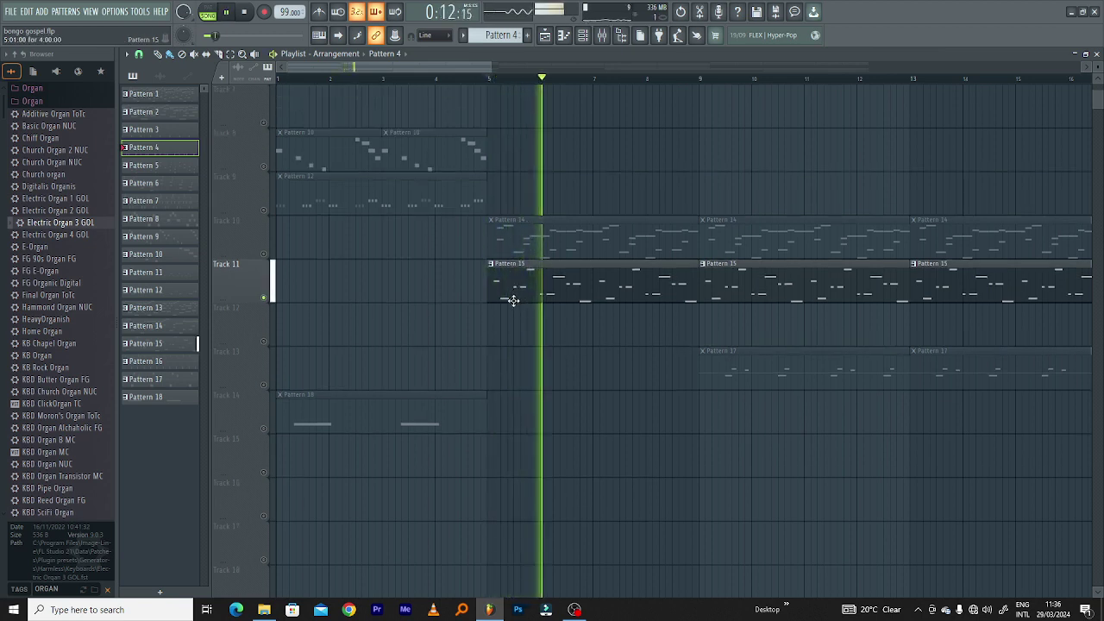
key(space)
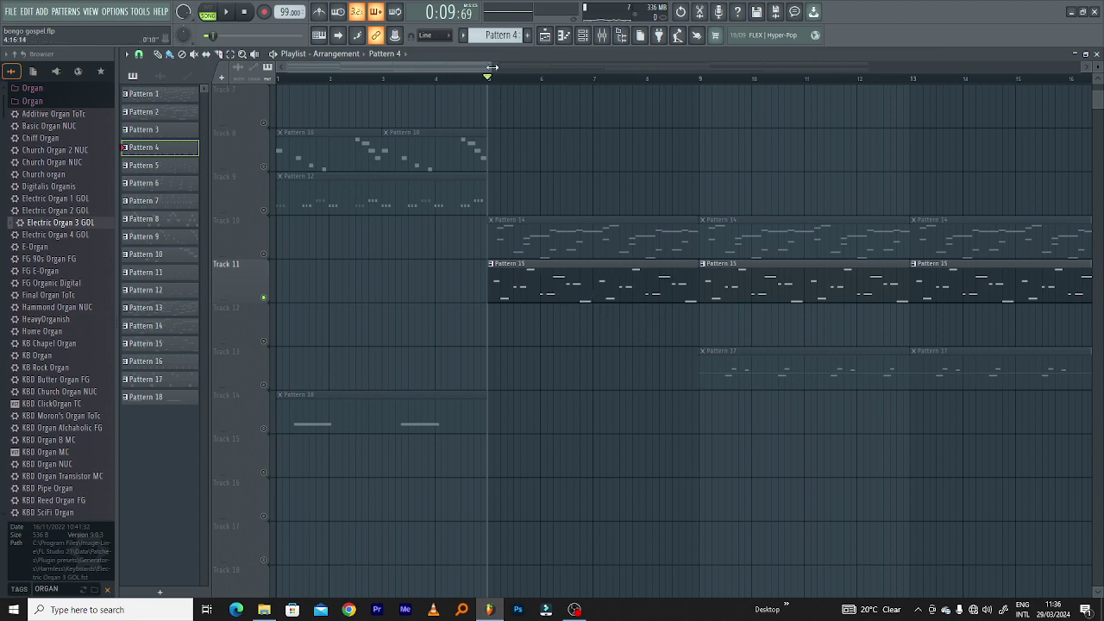
- Widen the playlist's visible range to about 33 bars, replay the soloed Track 11 from bar 5, and stop playback
drag(492, 67, 724, 66)
key(space)
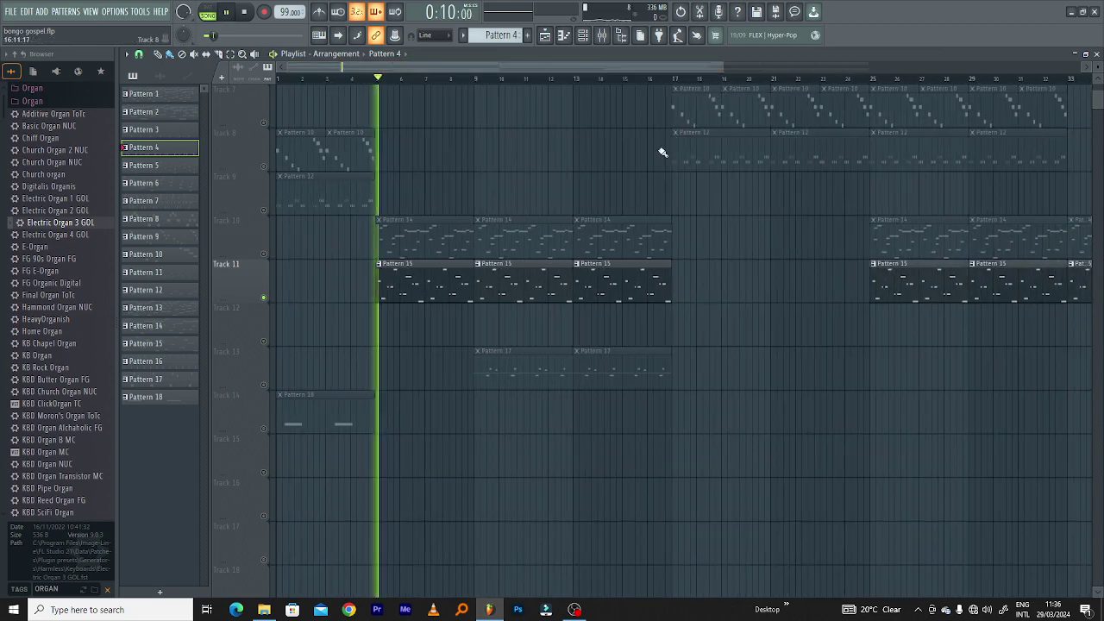
key(space)
scroll(502, 160, up, 6)
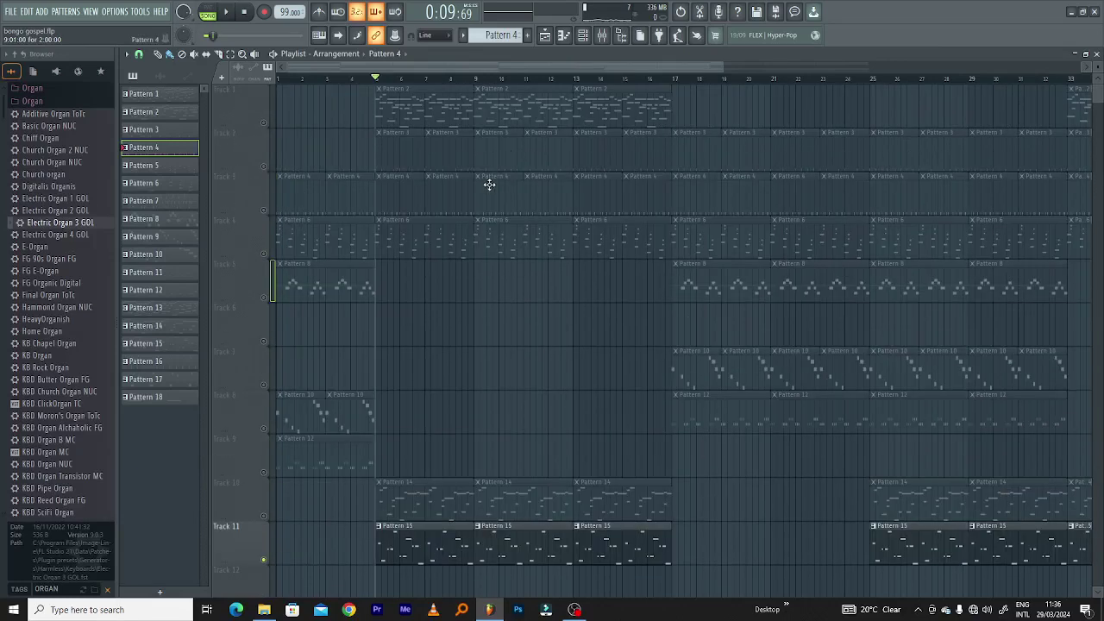
key(space)
key(space)
key(space)
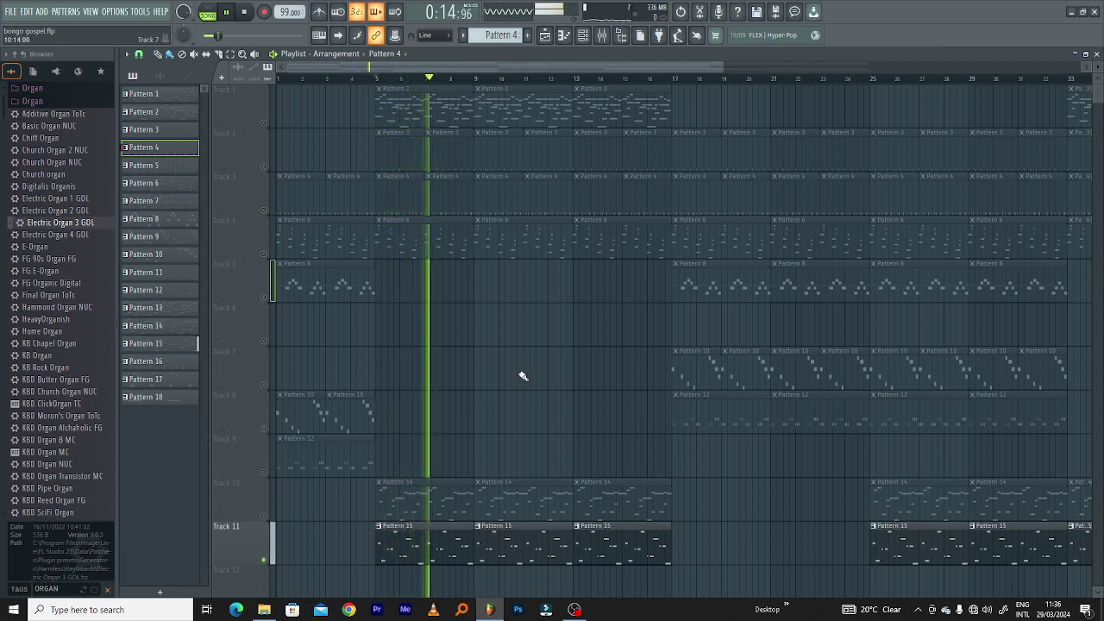
key(space)
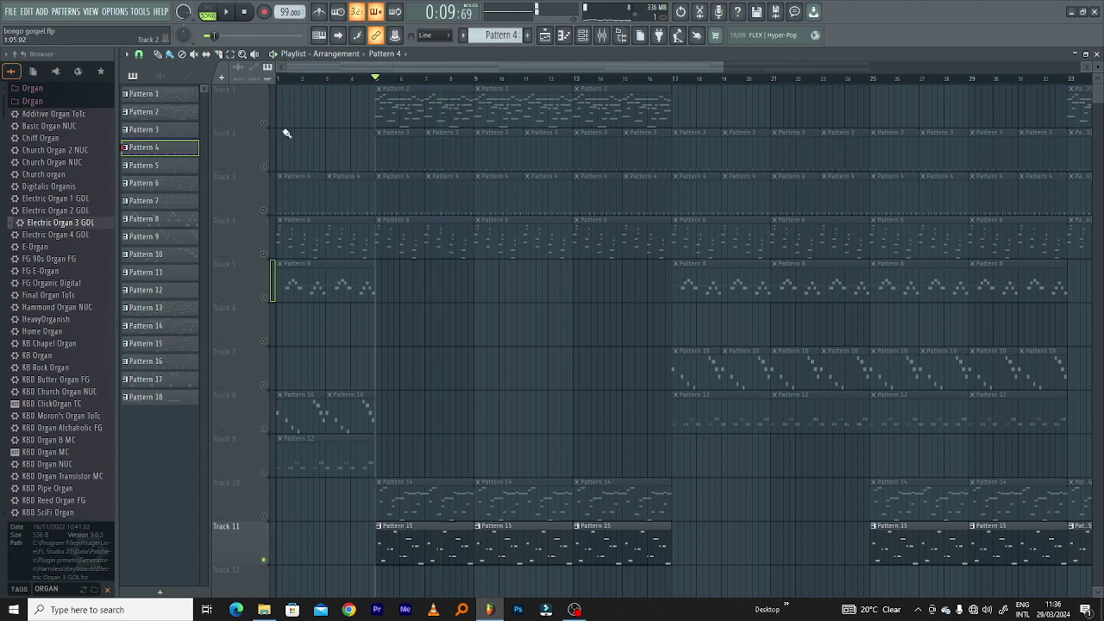
- Unmute Tracks 1 through 8 so they play together with Track 11
click(264, 123)
key(space)
key(space)
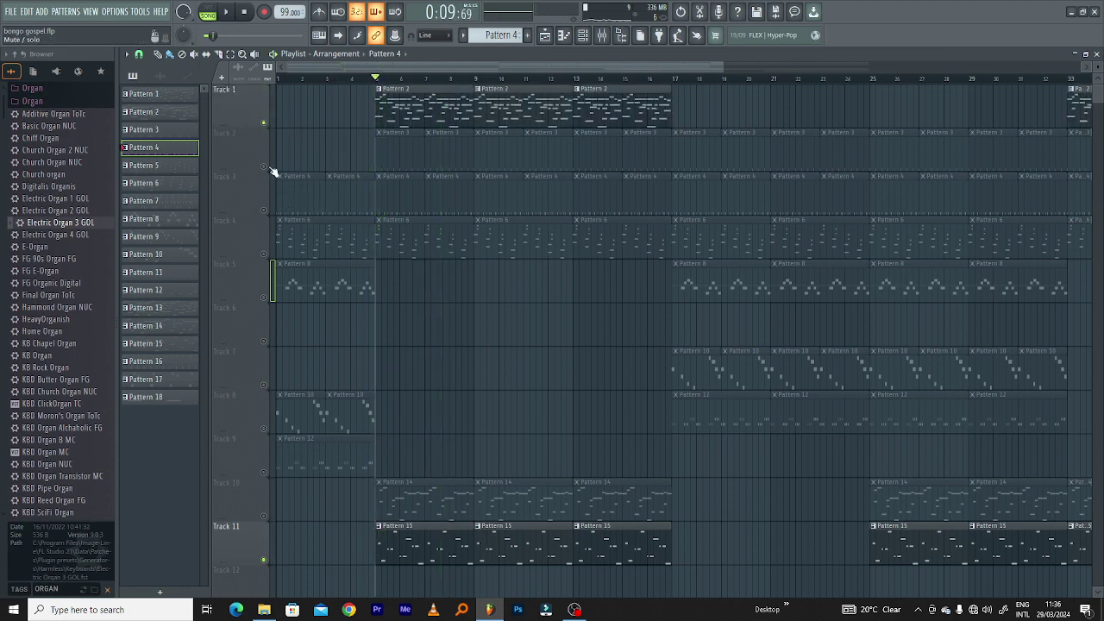
click(263, 166)
click(264, 210)
click(264, 253)
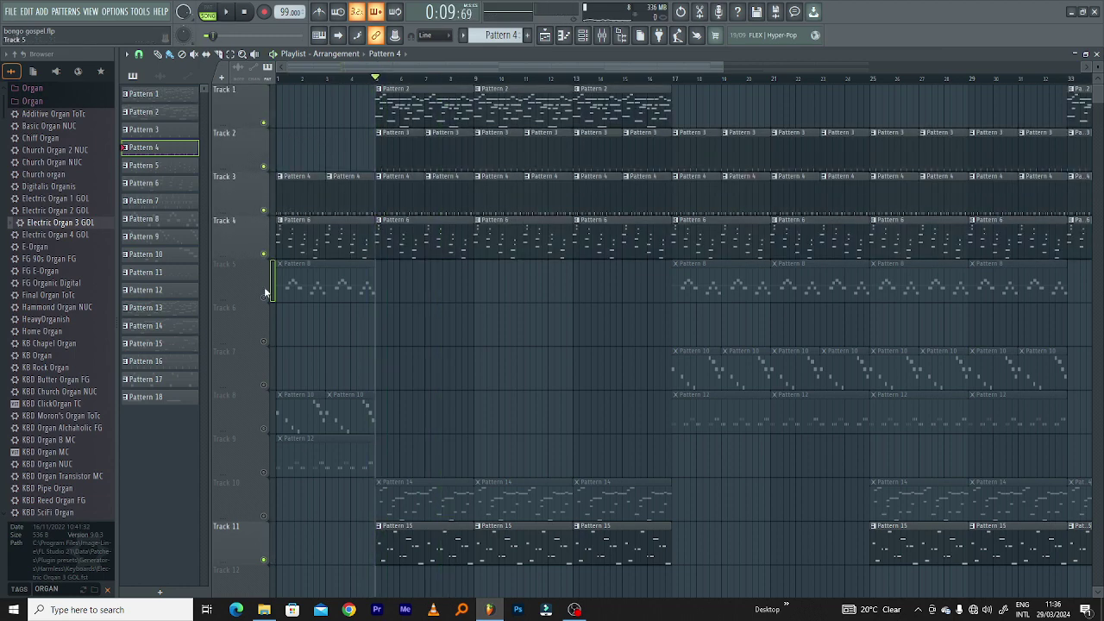
click(264, 296)
click(264, 384)
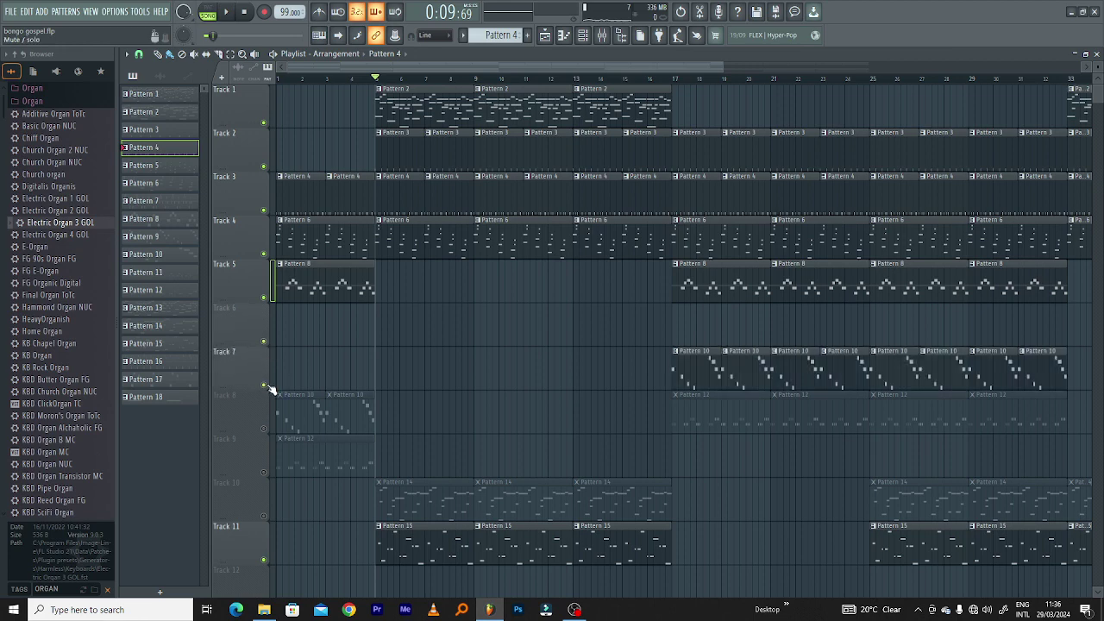
click(264, 429)
- Unmute Tracks 9, 10, 12, 13 and 14 to complete the full layered arrangement
scroll(267, 414, down, 2)
click(264, 384)
scroll(267, 380, down, 4)
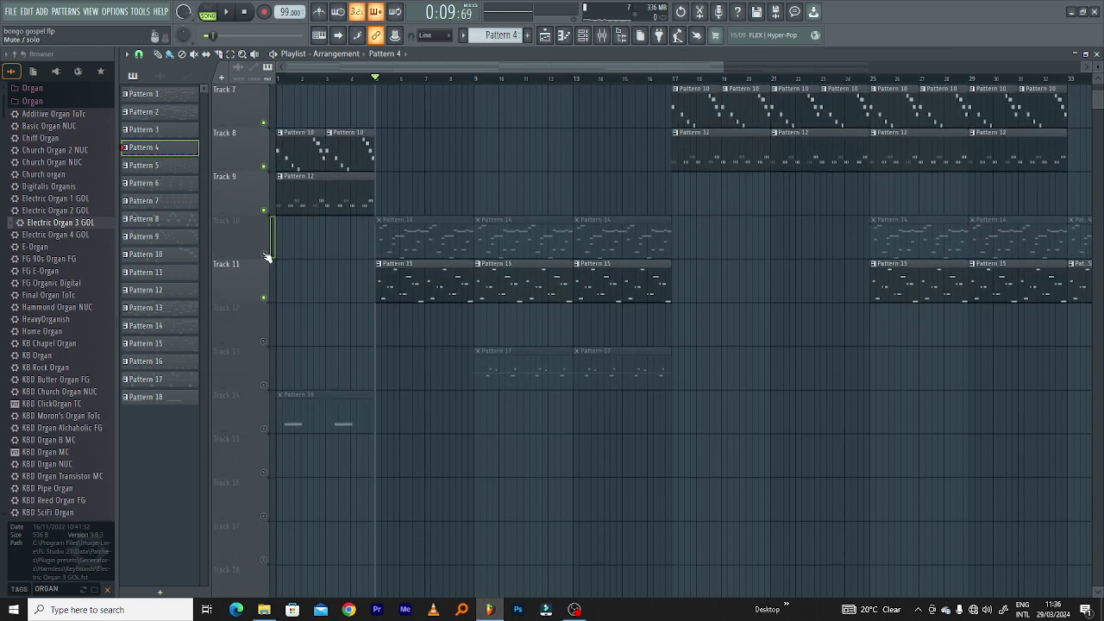
click(265, 255)
click(264, 385)
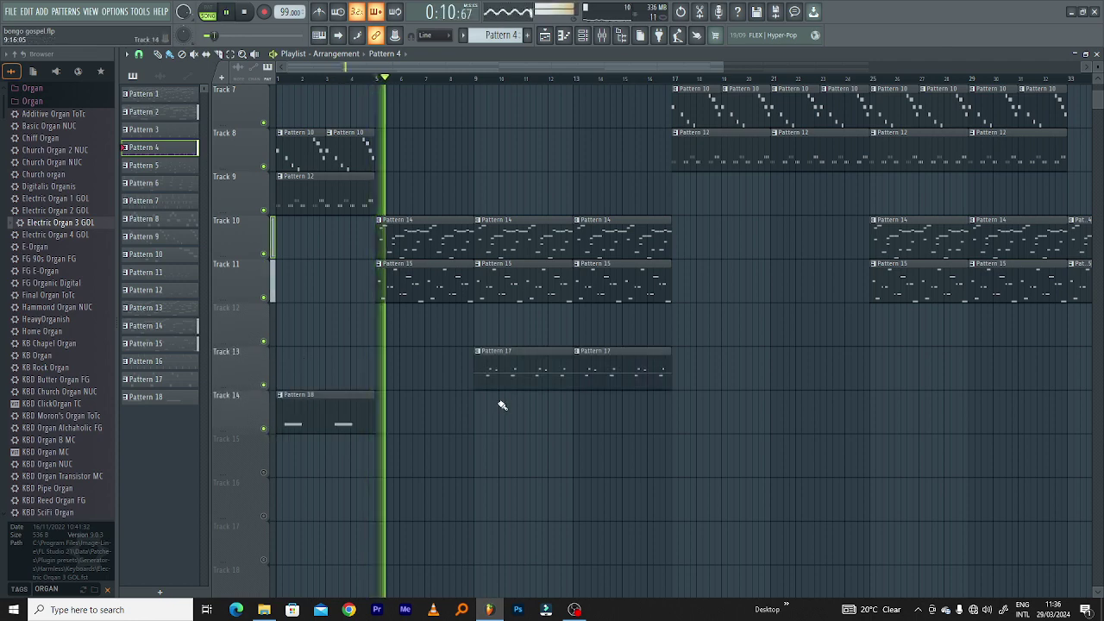
- Play the full layered arrangement from bar 5, move the play position to bar 9, and stop playback
scroll(500, 402, up, 3)
scroll(510, 216, up, 2)
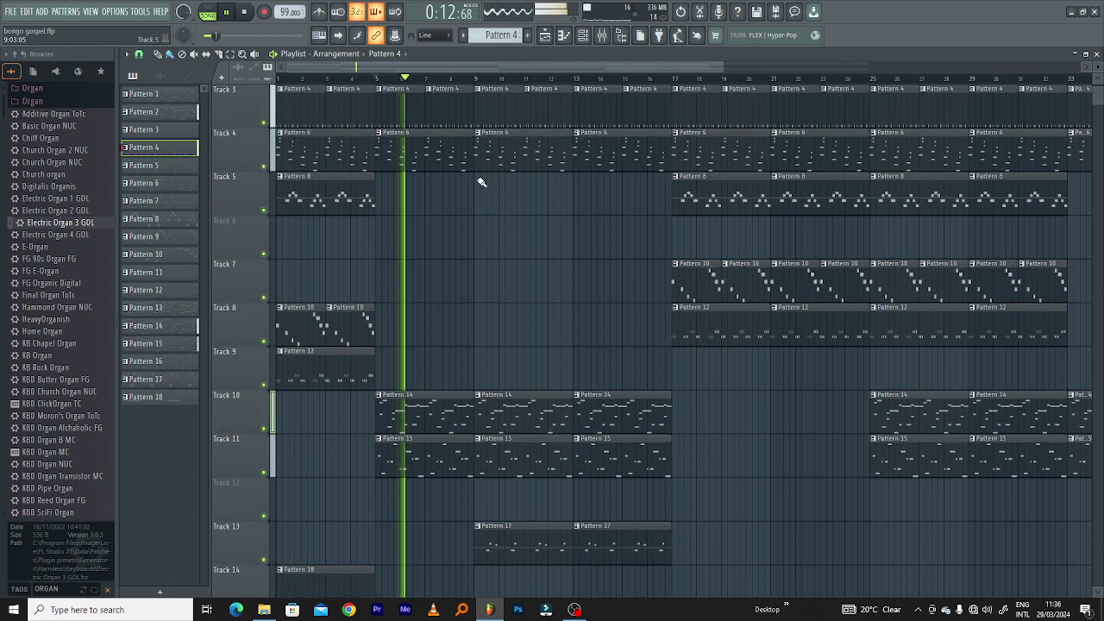
scroll(512, 175, up, 2)
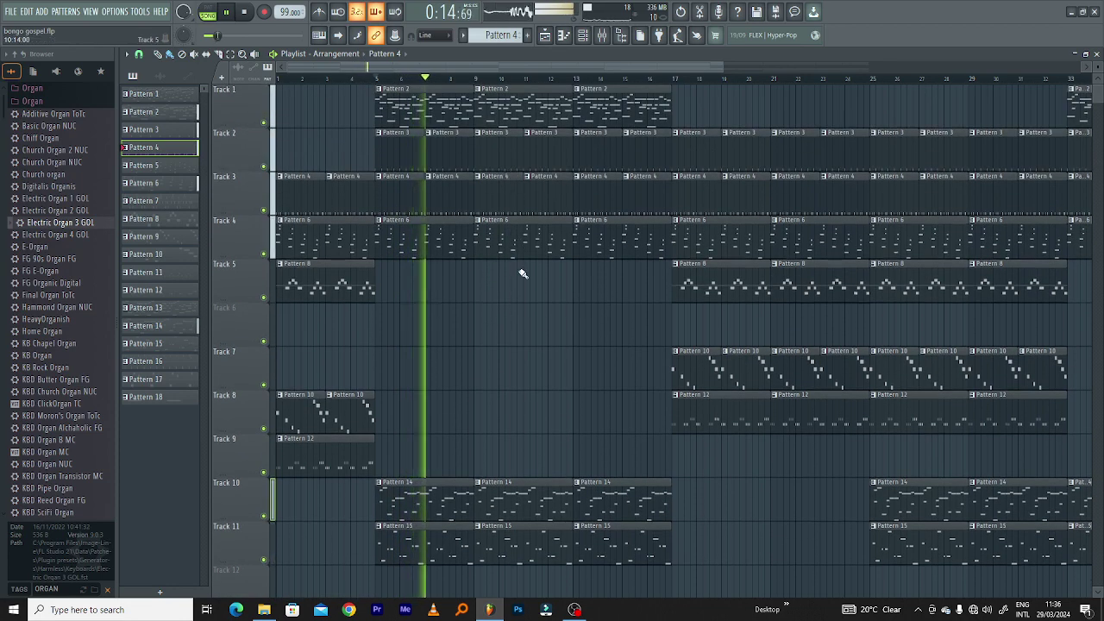
scroll(481, 231, down, 1)
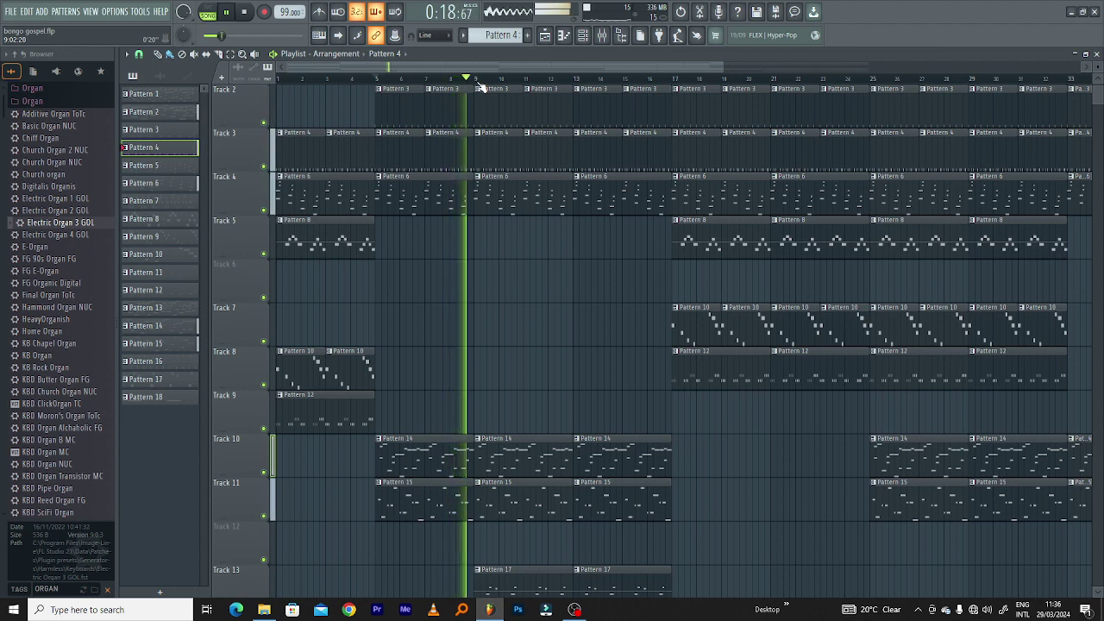
scroll(458, 242, down, 1)
scroll(357, 315, down, 5)
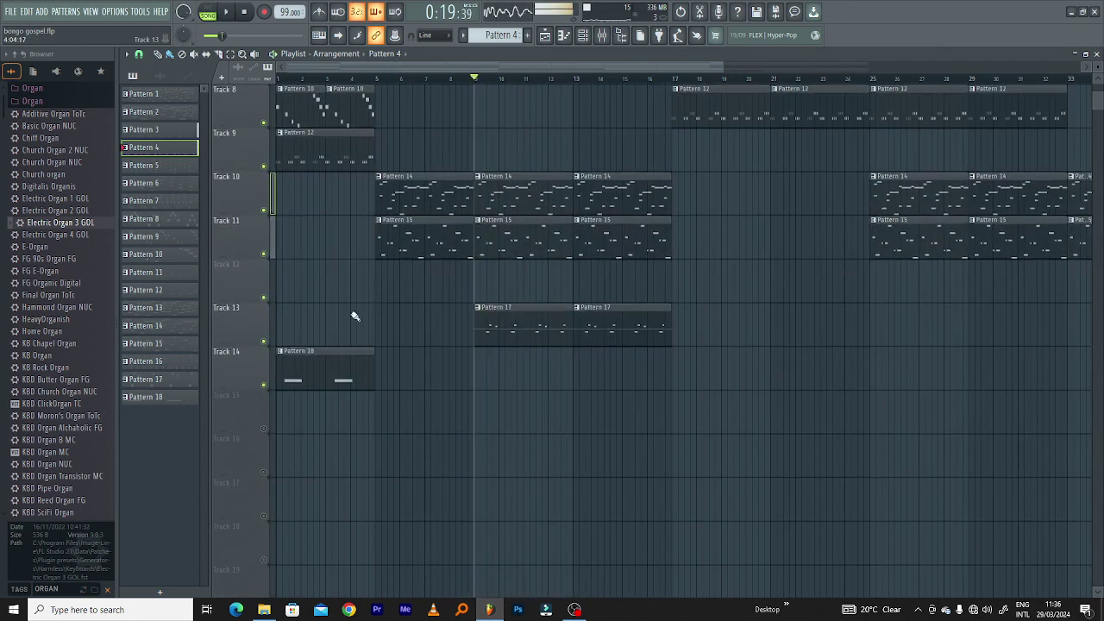
key(space)
- Solo Track 13, play its Pattern 17 clips several times from bar 9, and stop playback
ctrl+click(267, 342)
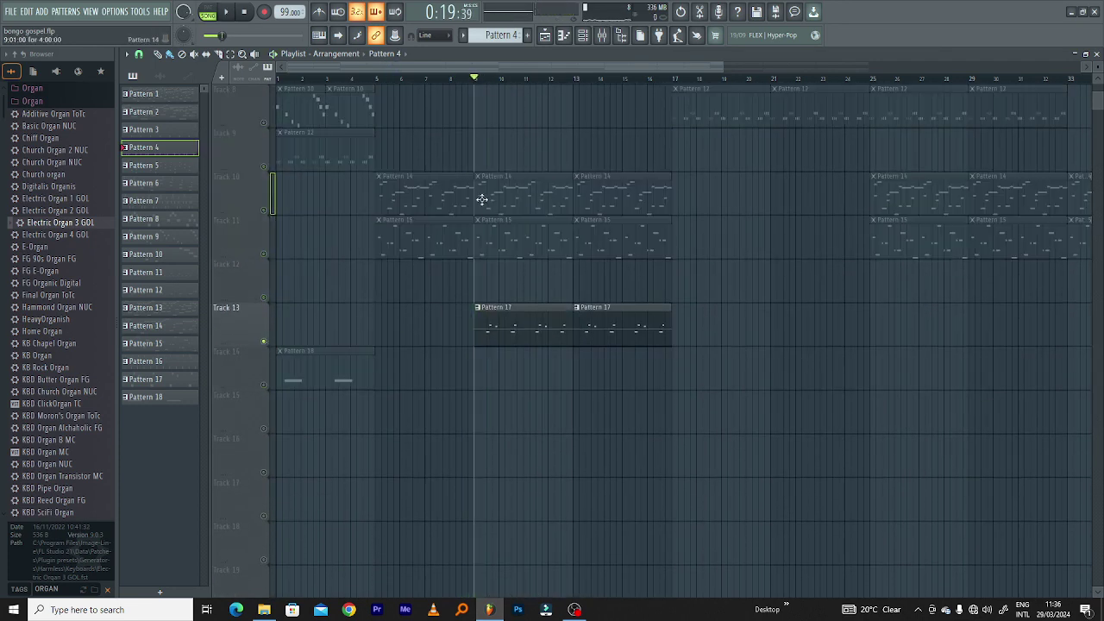
key(space)
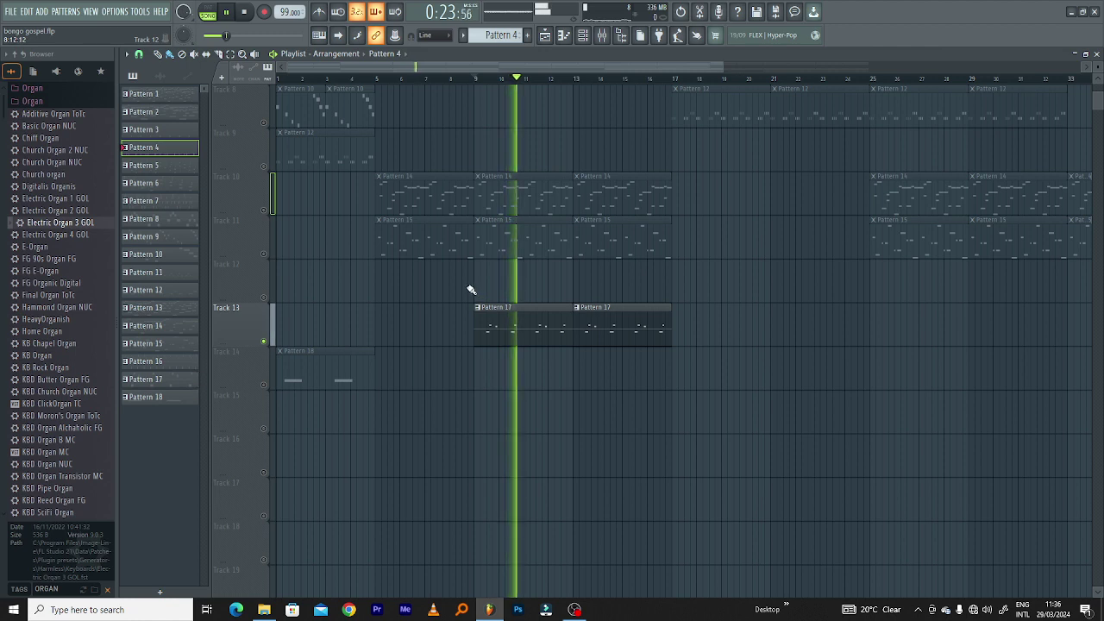
key(space)
key(space)
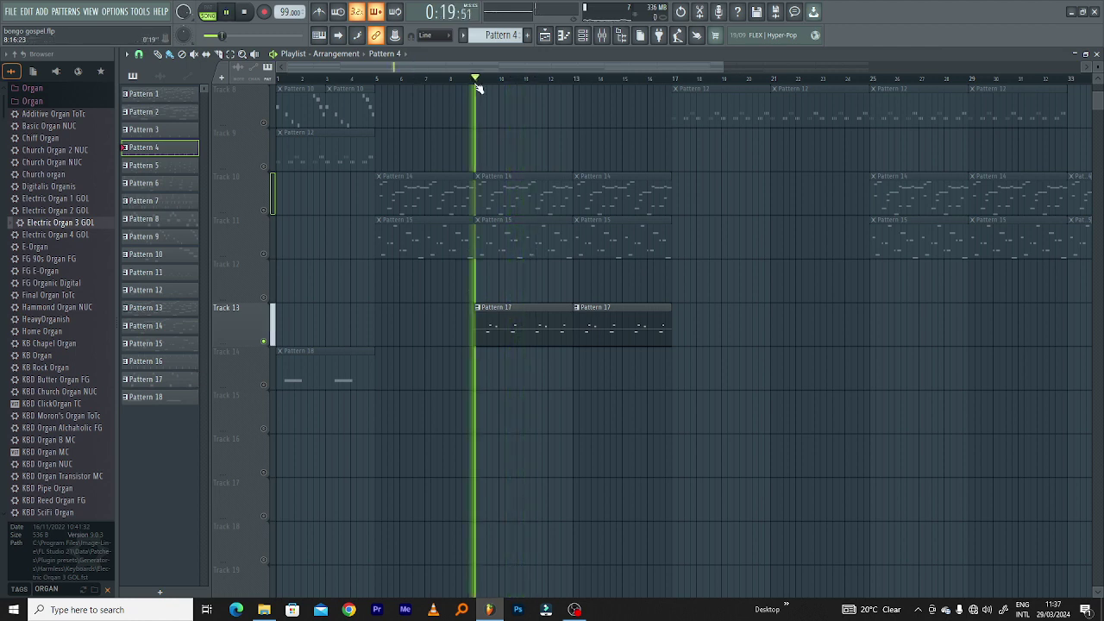
key(space)
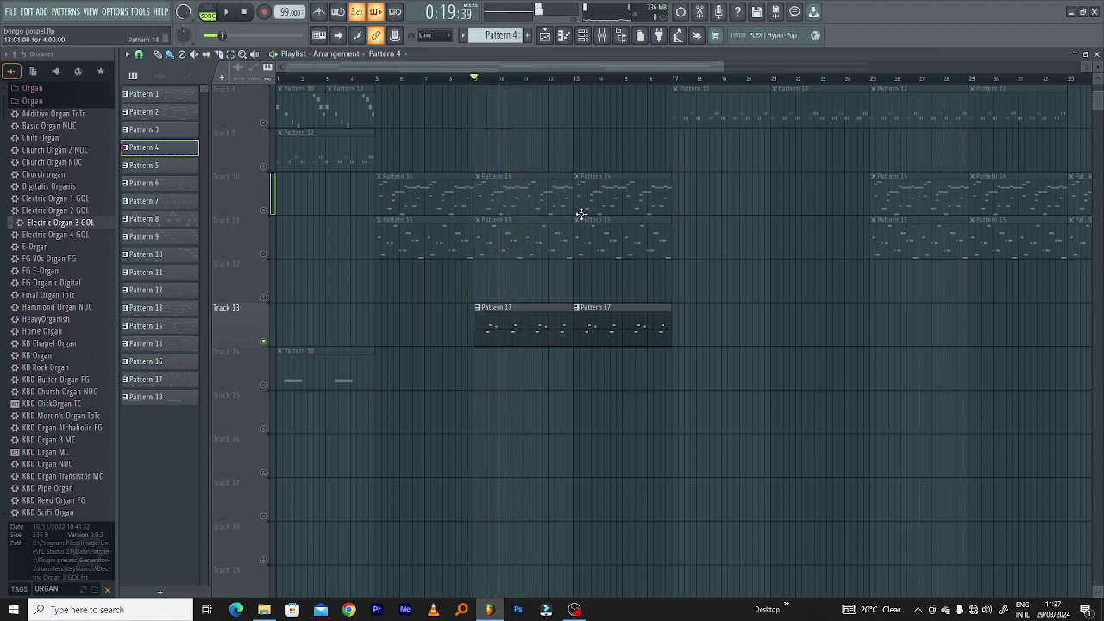
key(space)
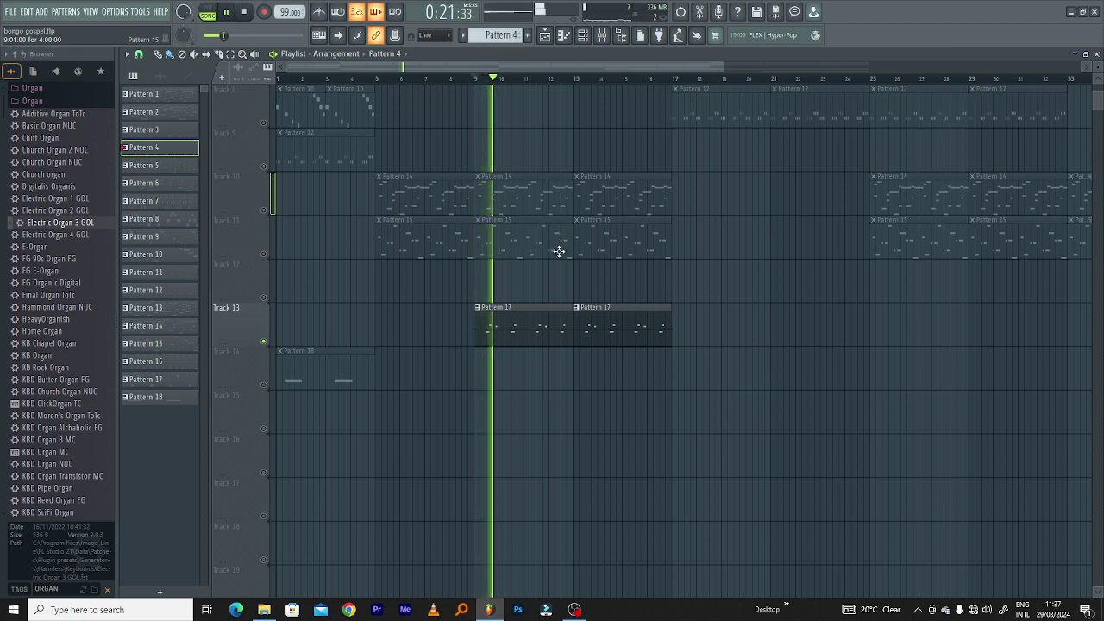
key(space)
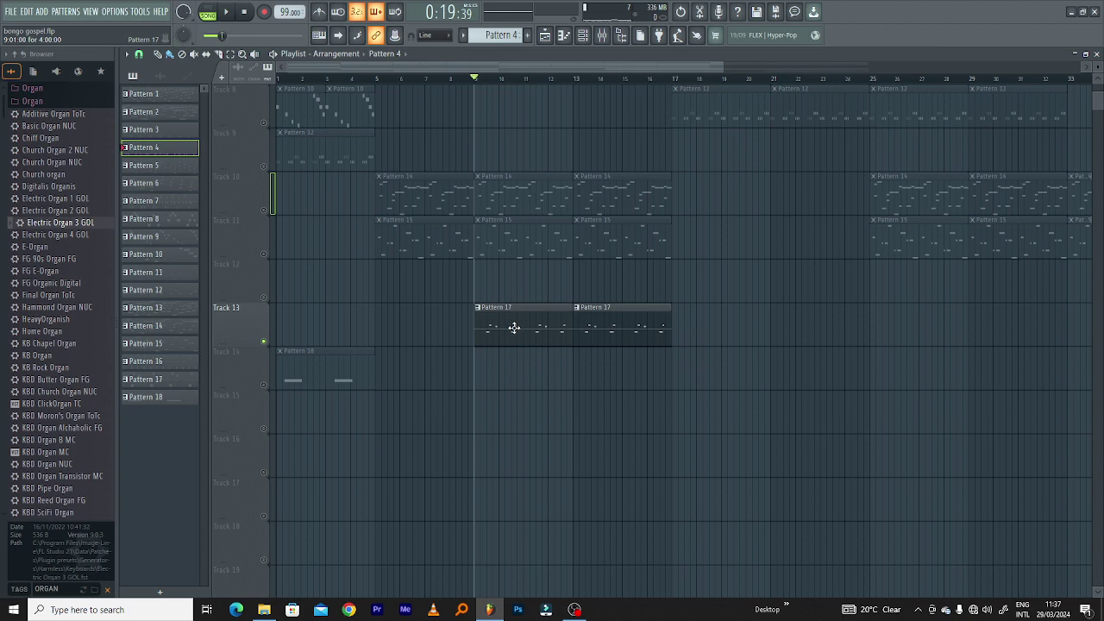
key(space)
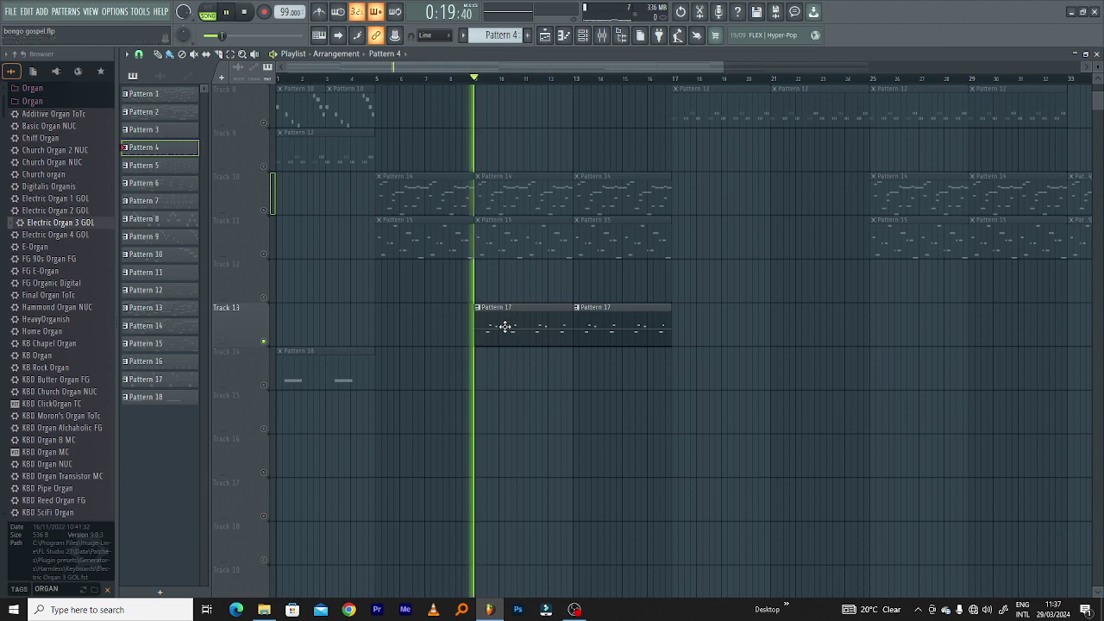
key(space)
- Unmute all tracks again and return the play position to the start of the song
click(264, 254)
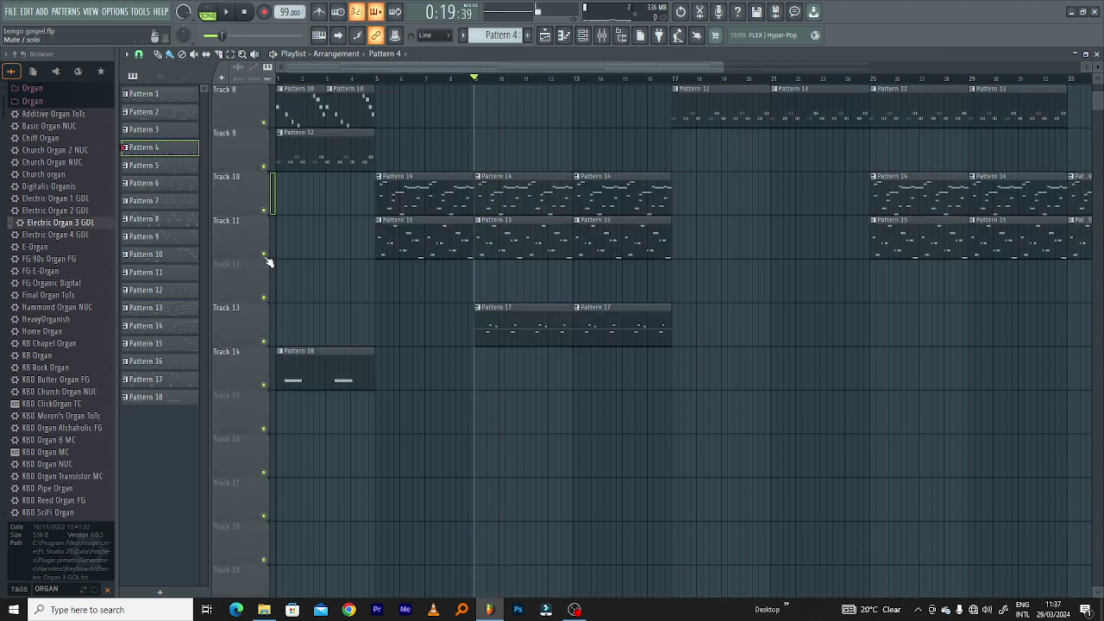
scroll(382, 283, up, 4)
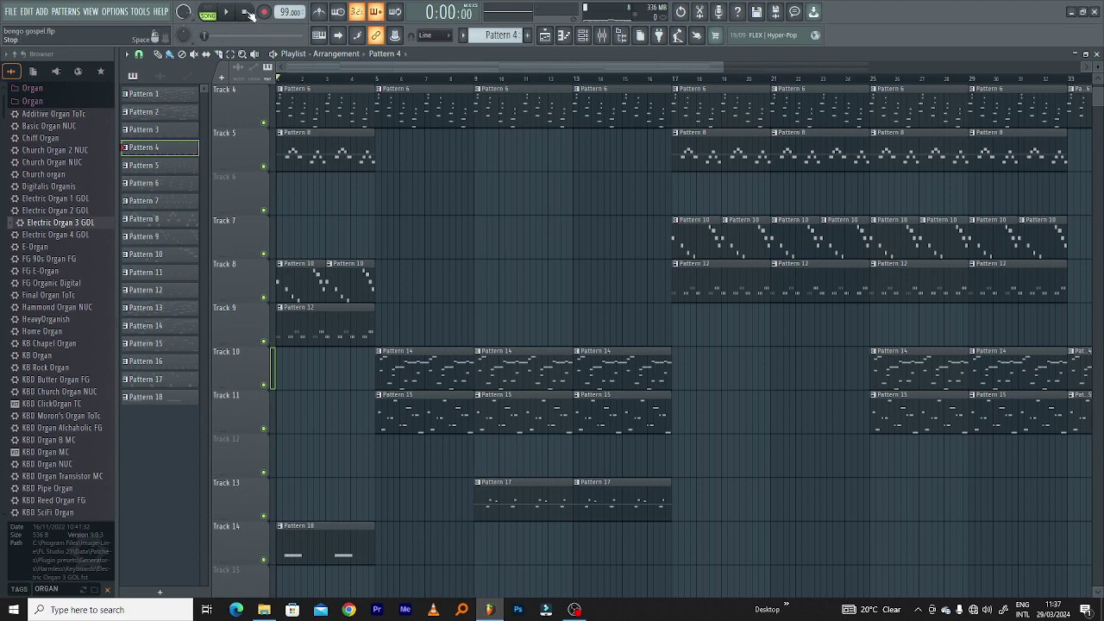
scroll(410, 191, down, 3)
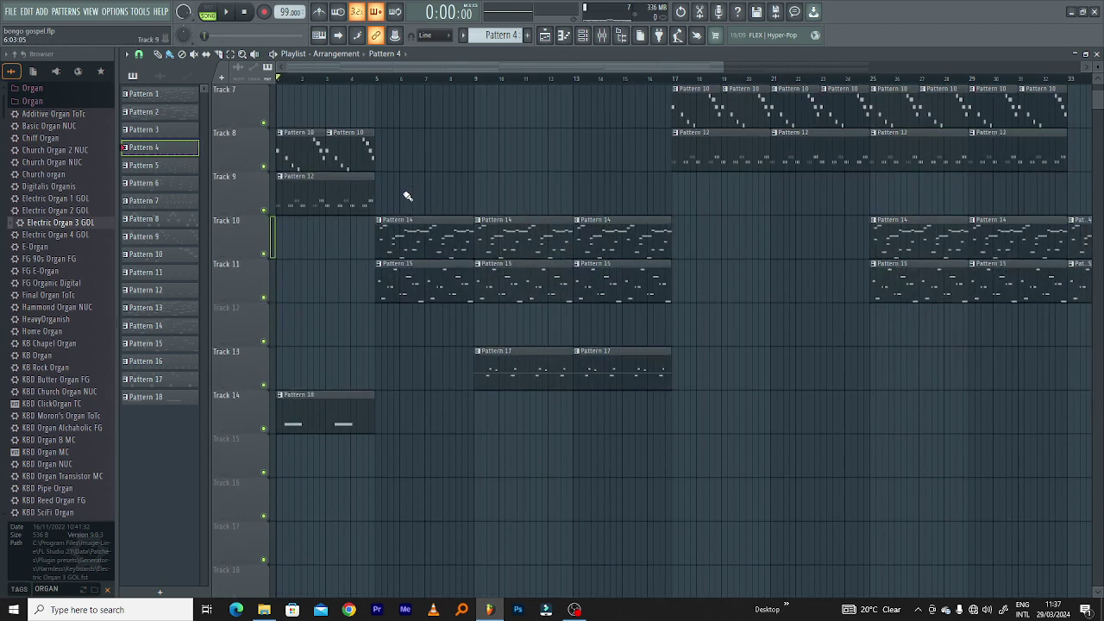
- Play the song from the start and examine how the pattern clips on Tracks 1 to 14 are arranged across the whole timeline
scroll(405, 195, up, 3)
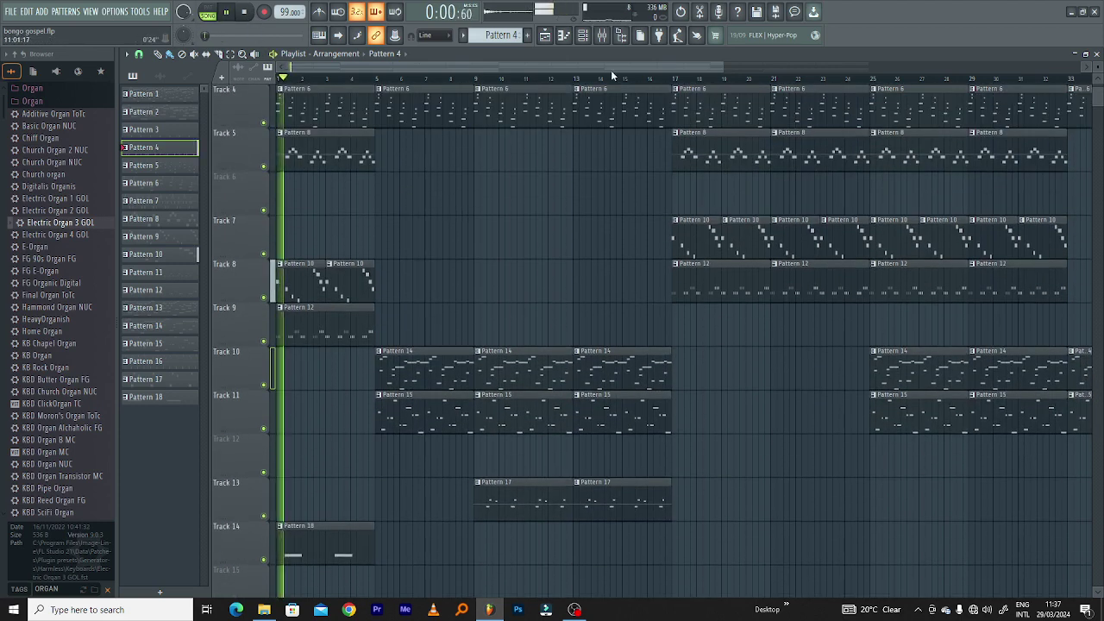
drag(726, 65, 931, 68)
scroll(548, 289, down, 3)
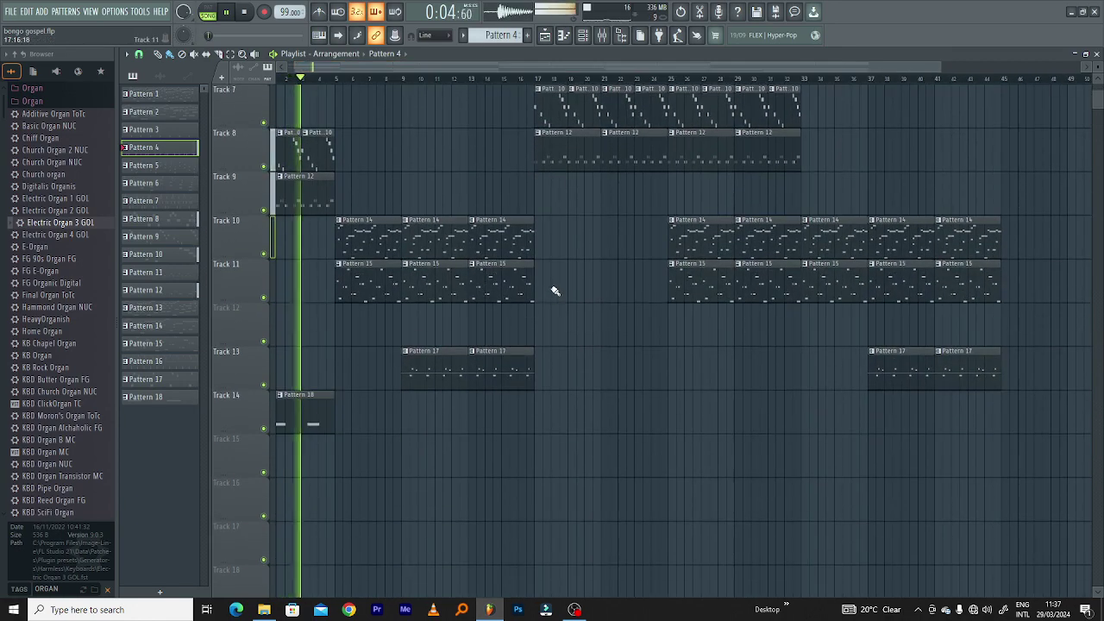
scroll(518, 276, up, 6)
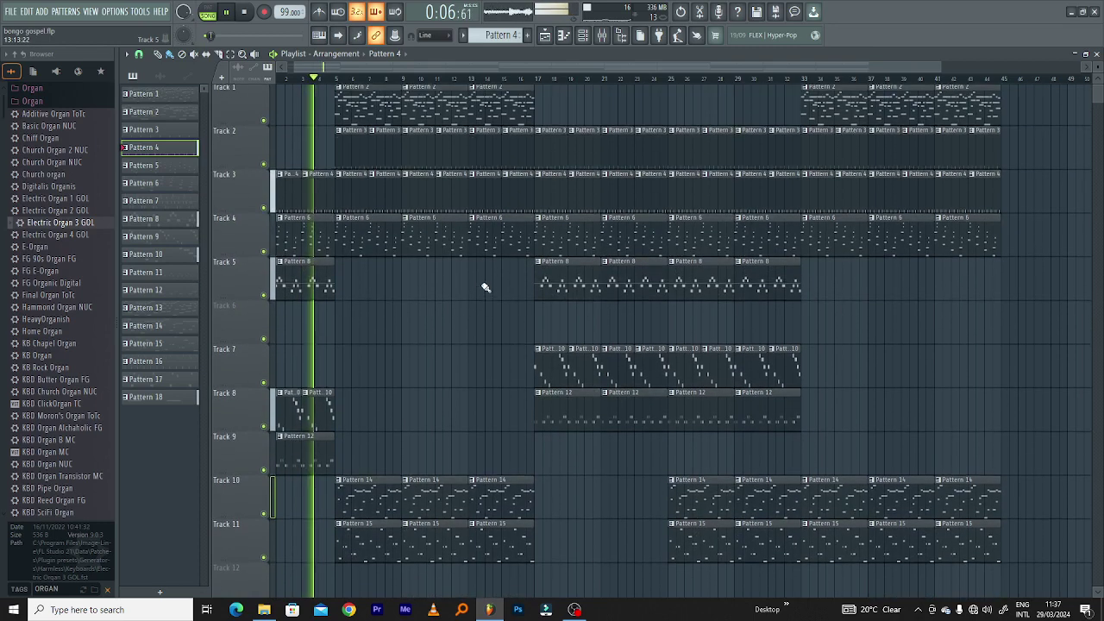
scroll(473, 302, down, 1)
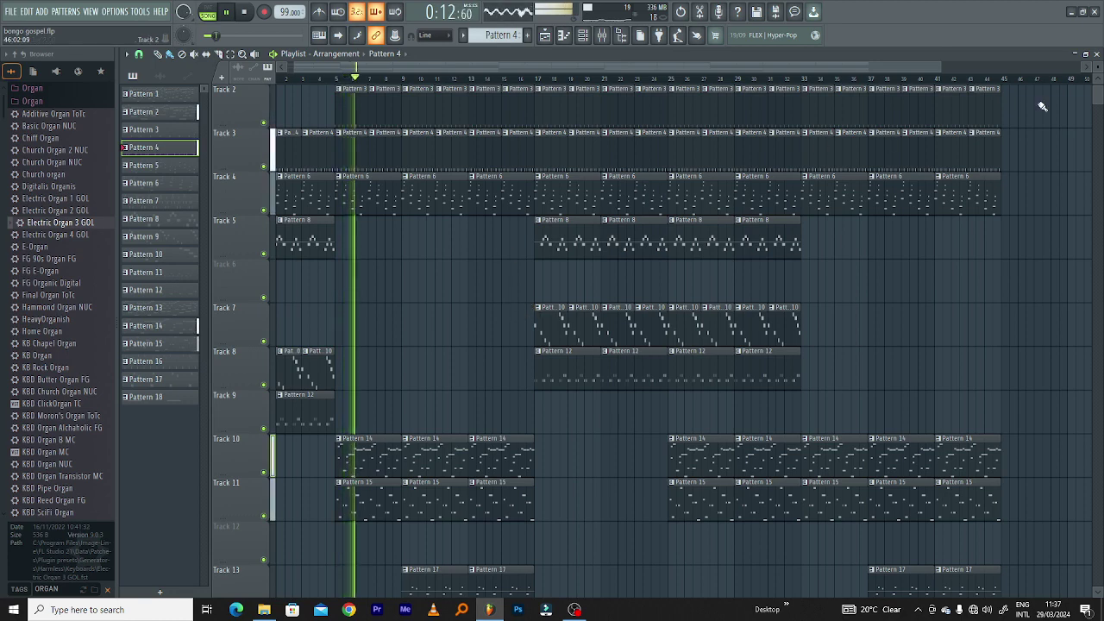
drag(956, 63, 1056, 62)
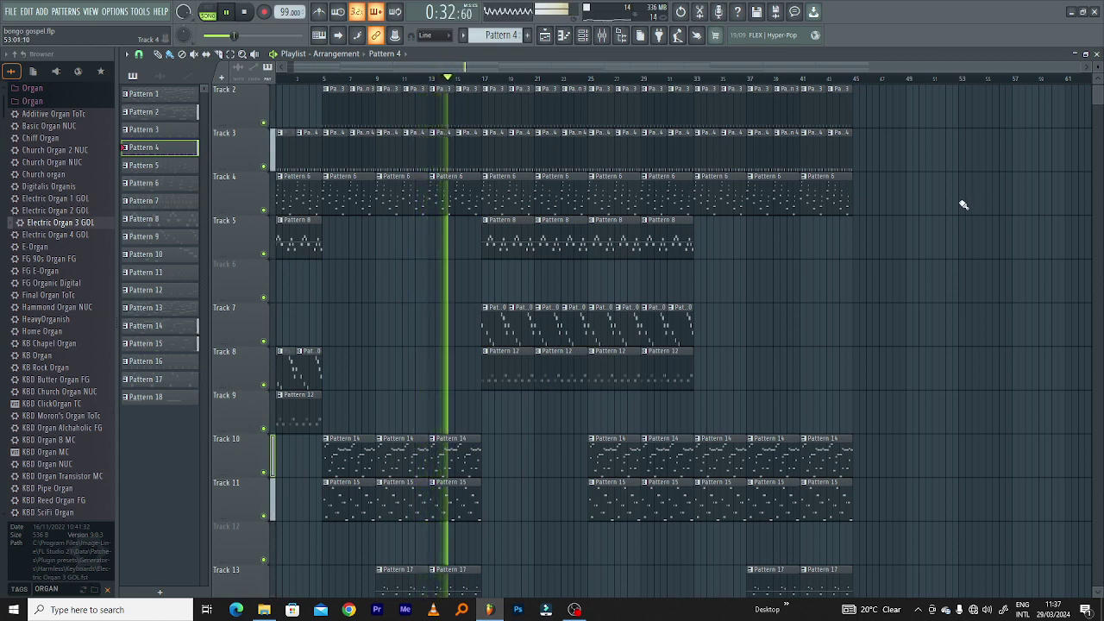
scroll(884, 265, down, 2)
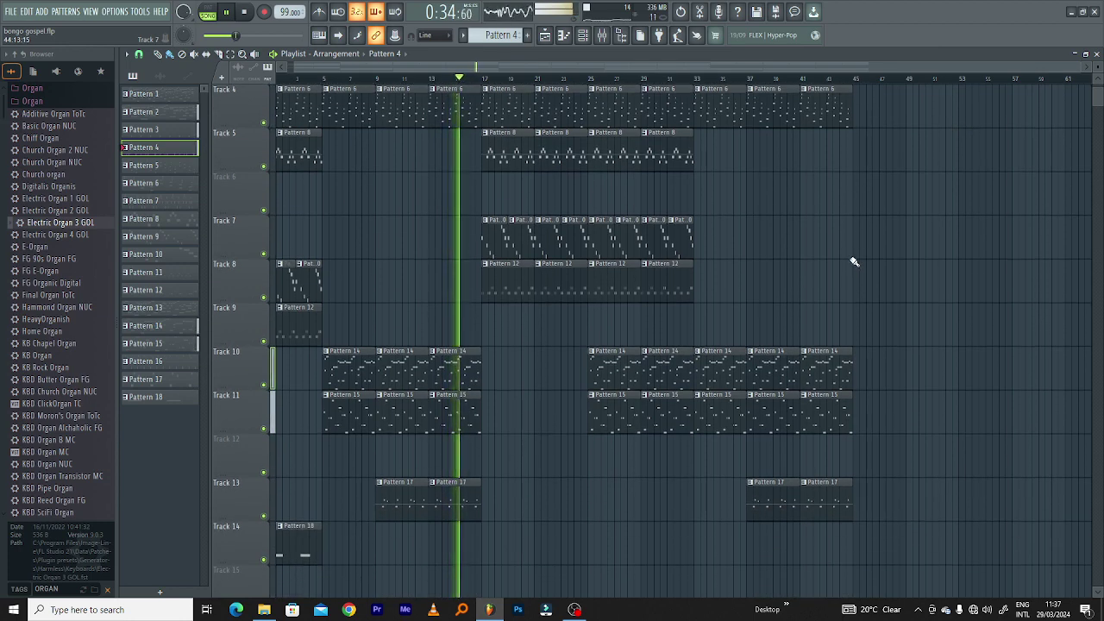
scroll(586, 216, up, 3)
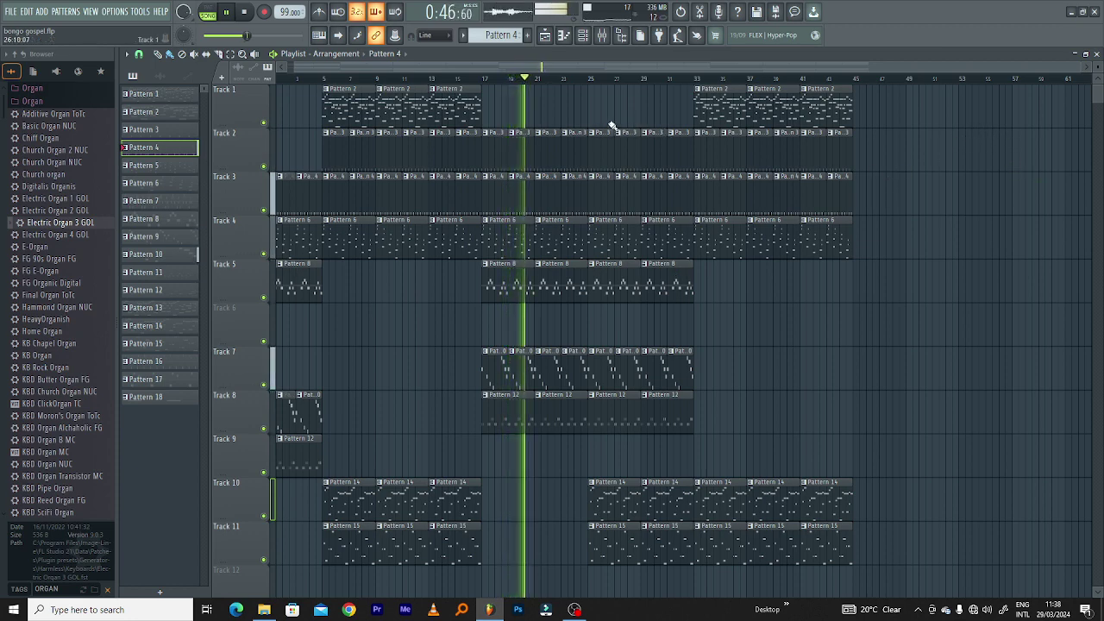
scroll(948, 121, down, 2)
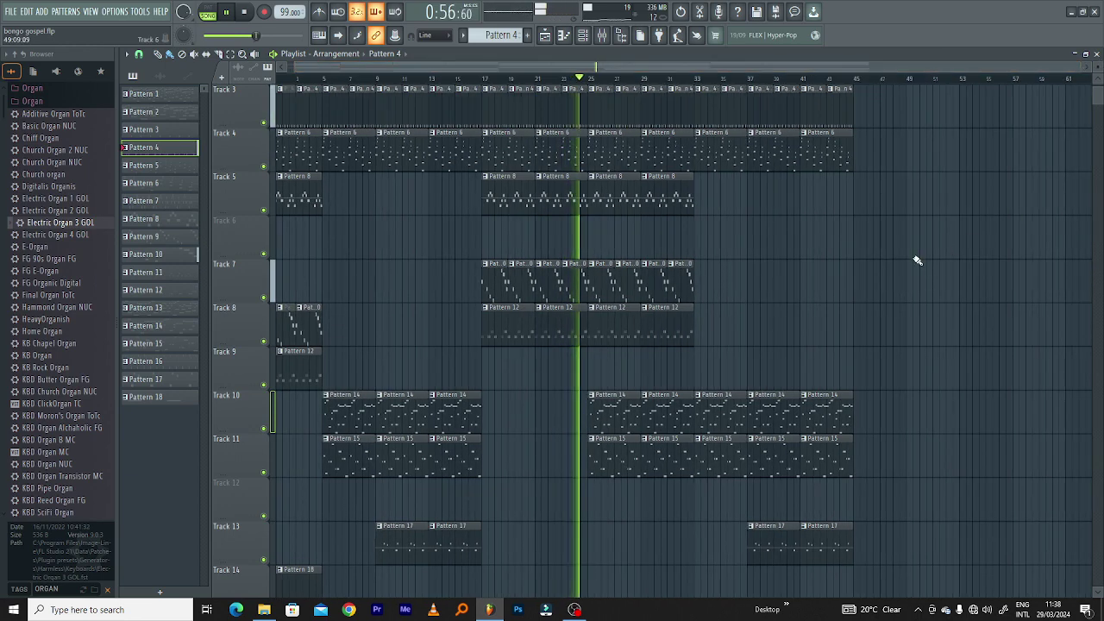
scroll(915, 262, up, 1)
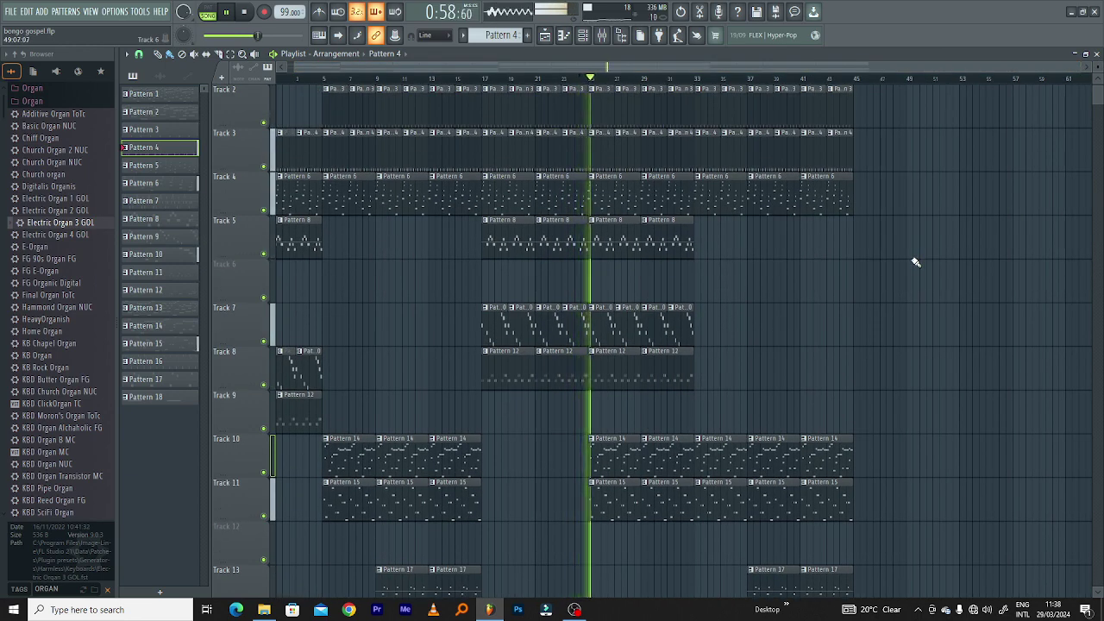
scroll(845, 126, up, 1)
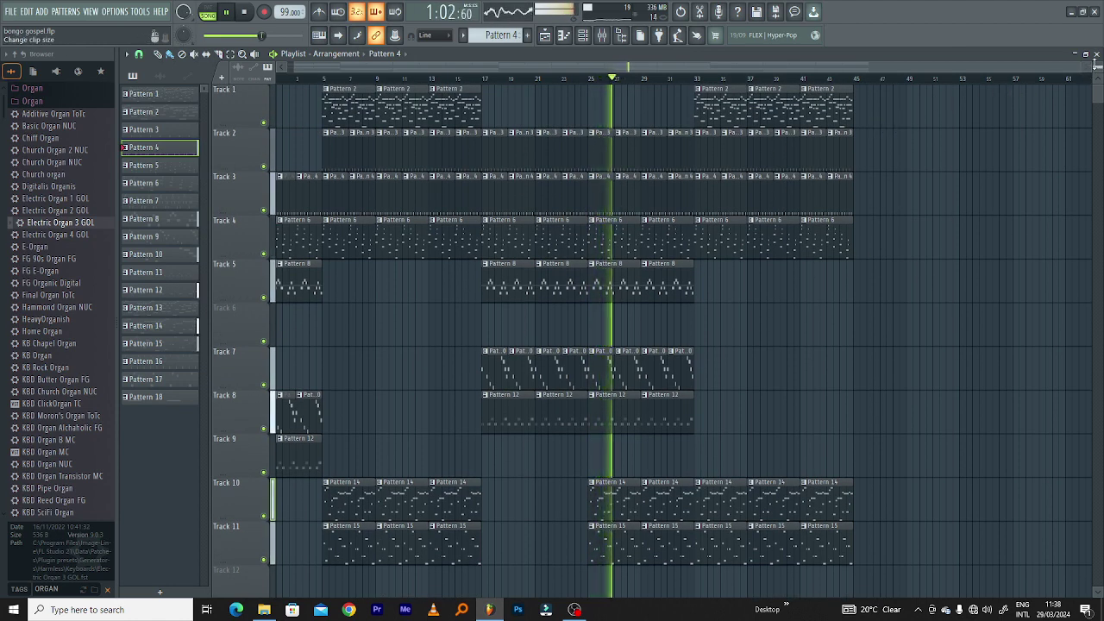
scroll(1096, 64, down, 2)
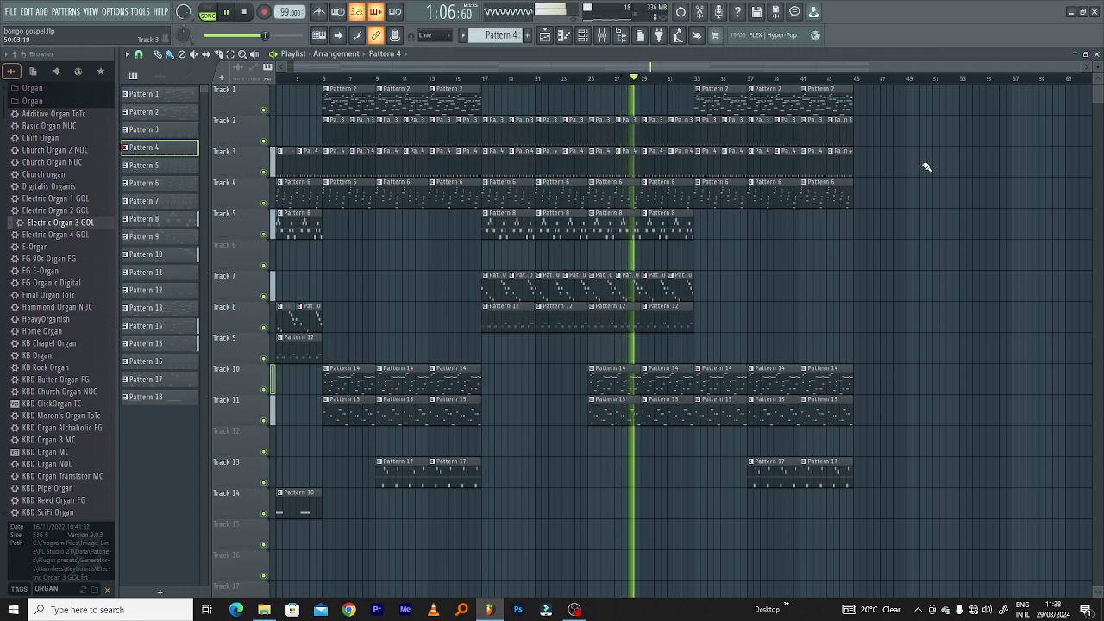
click(12, 16)
click(43, 78)
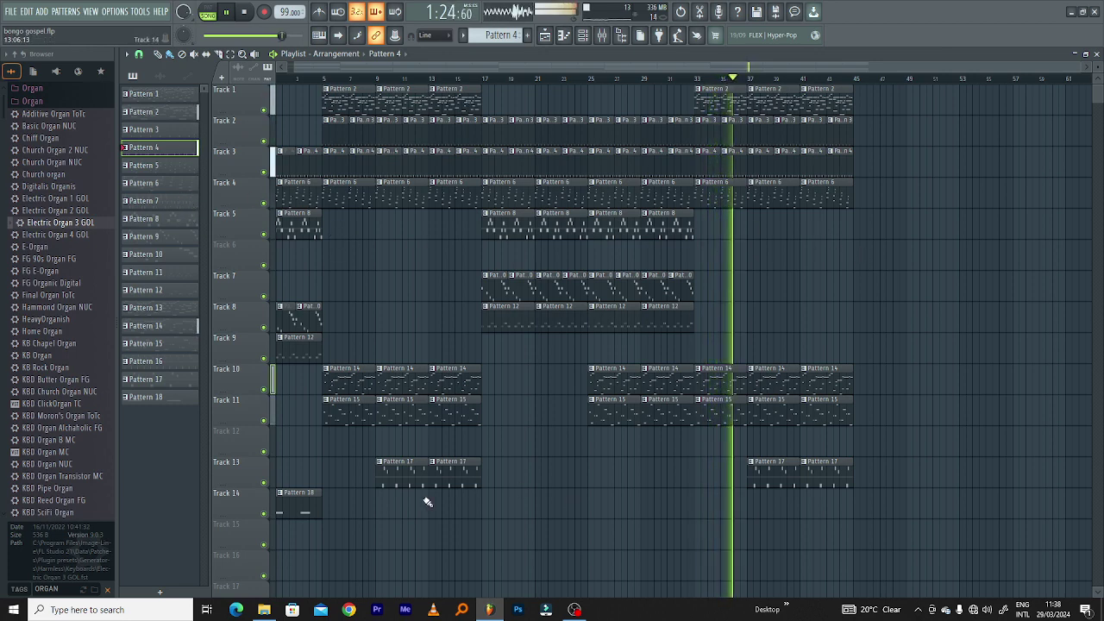
- Pick up Pattern 18 from Track 14's intro clip and place two more clips of it on Track 14 at bars 37 and 41
click(311, 498)
click(751, 513)
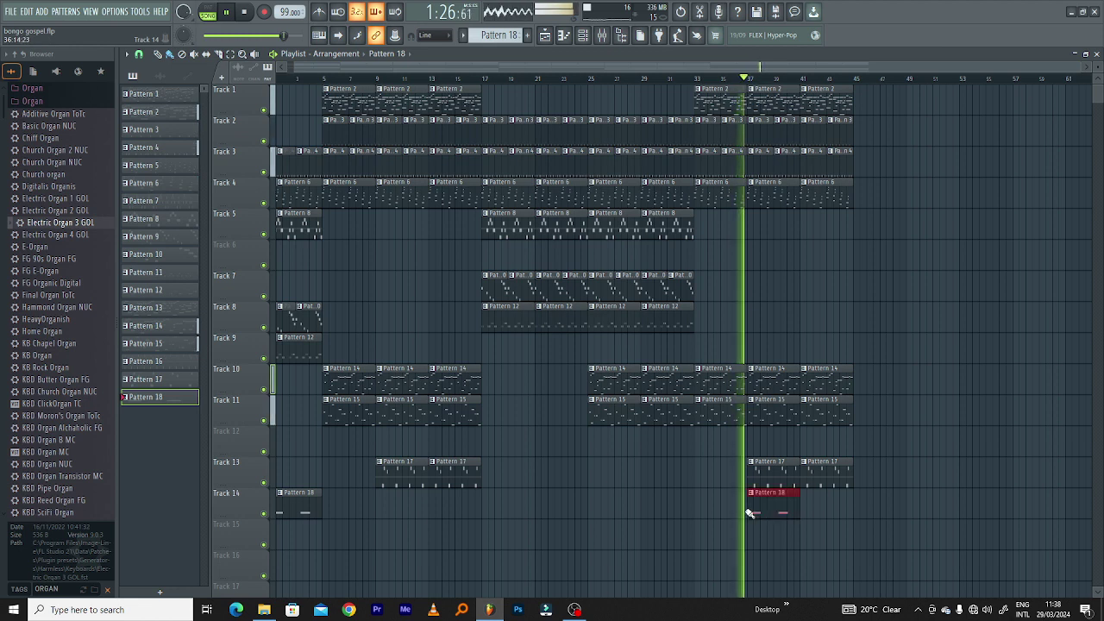
click(832, 518)
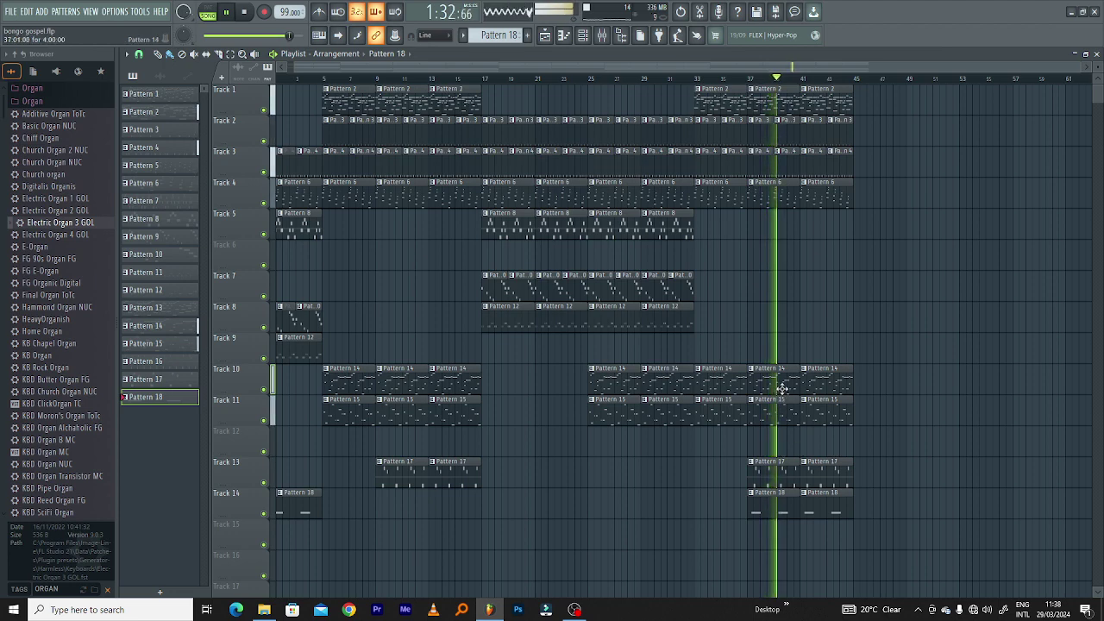
- Delete the Pattern 14 clips on Track 10 and the Pattern 17 clips on Track 13 at bars 37 and 41
right_click(811, 386)
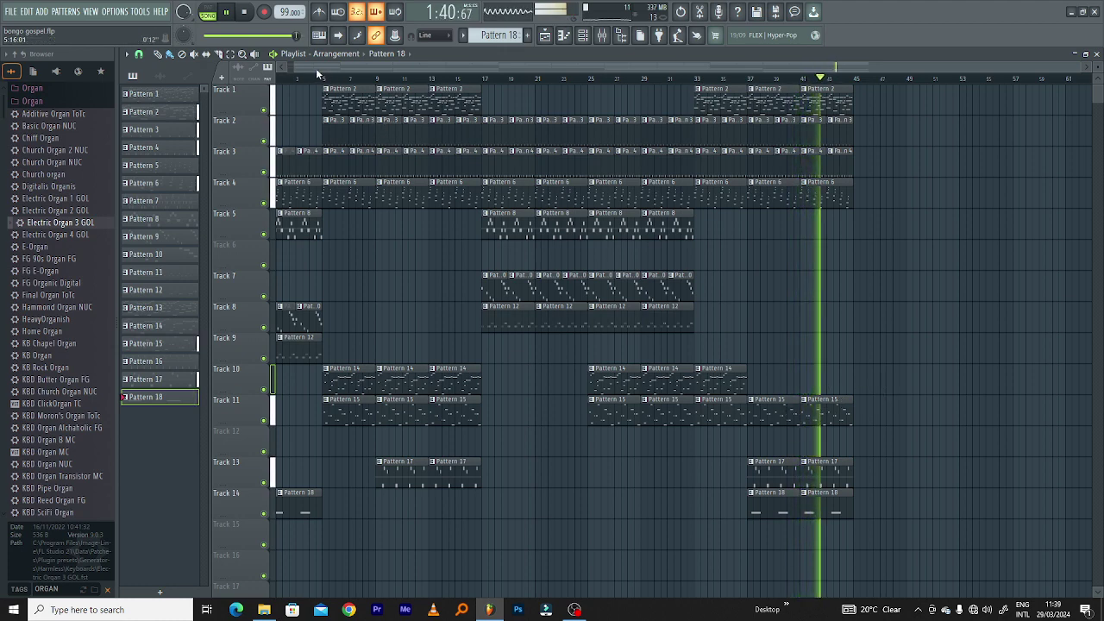
scroll(583, 230, up, 1)
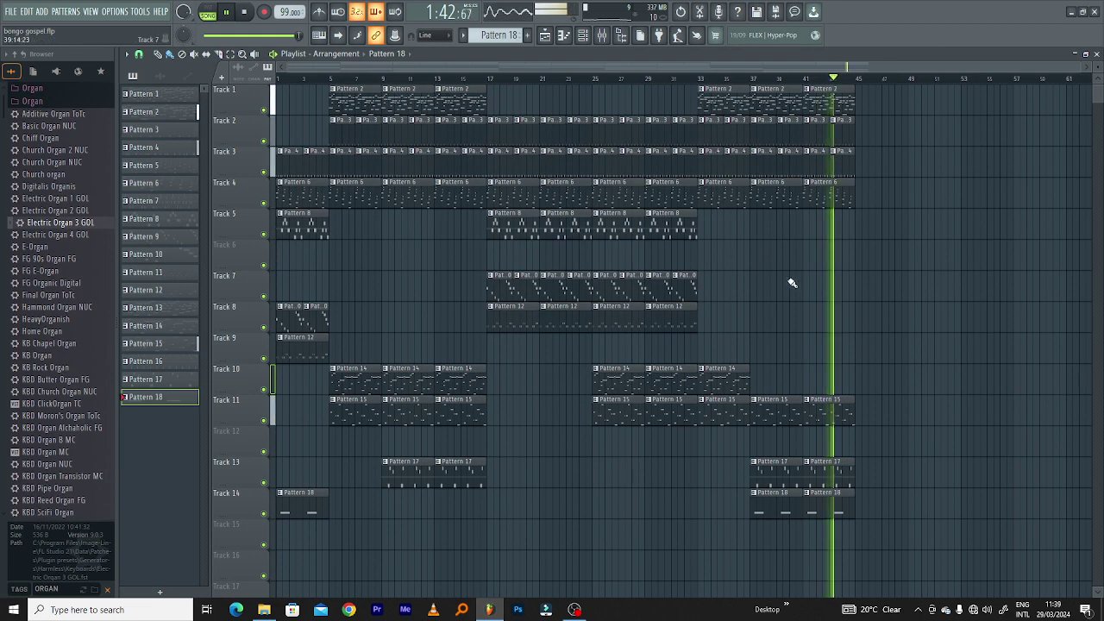
right_click(825, 475)
right_click(781, 475)
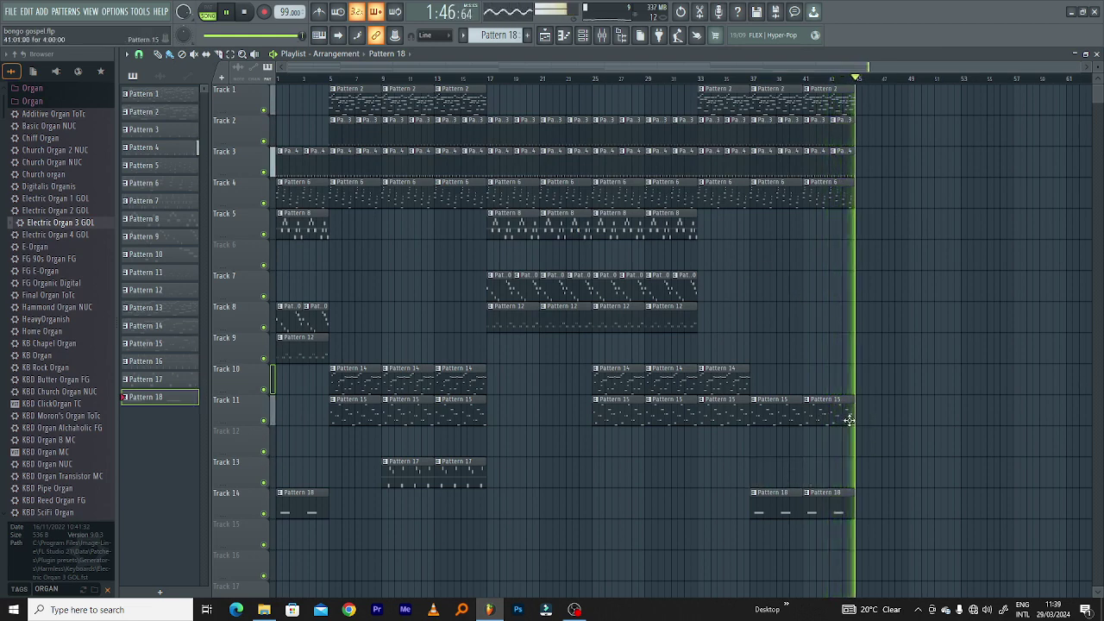
- Stop playback and play the revised arrangement again from the start of the song
key(space)
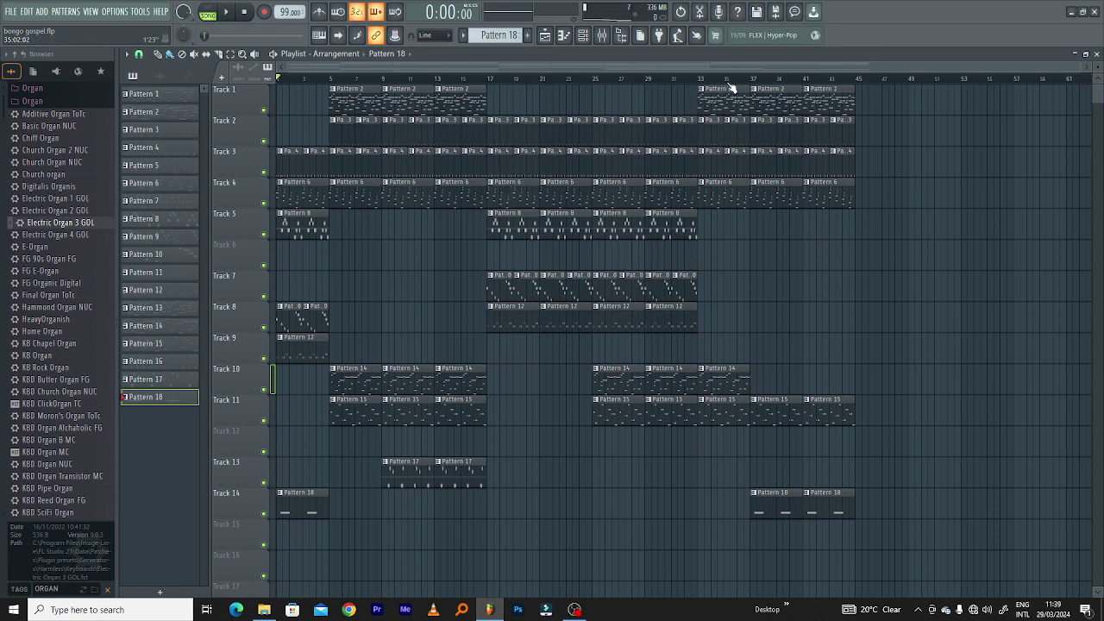
drag(1078, 67, 1074, 129)
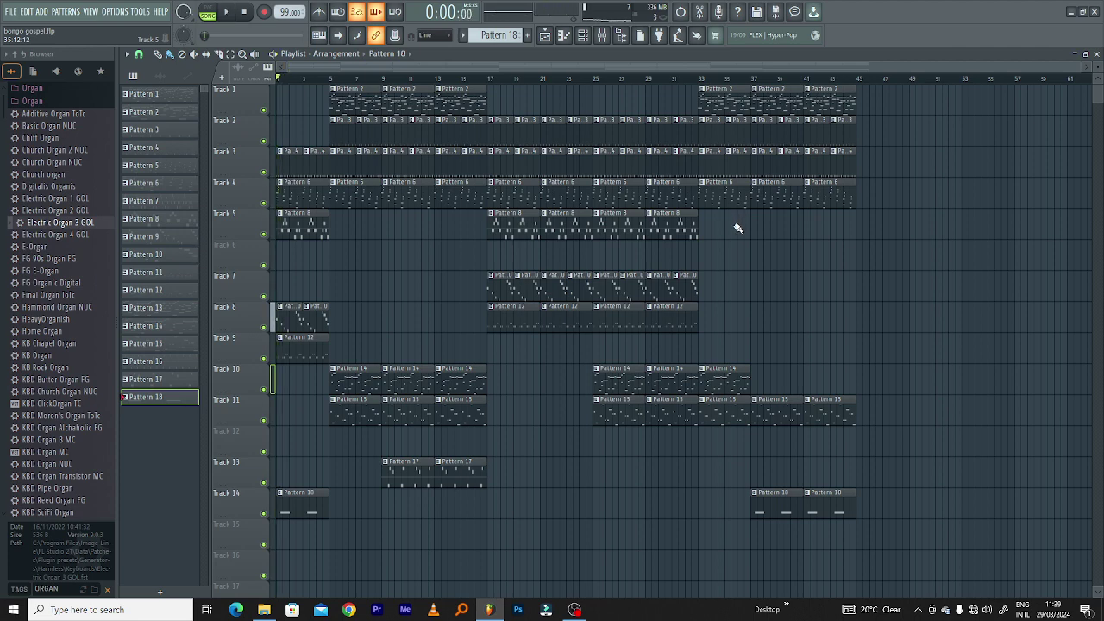
key(space)
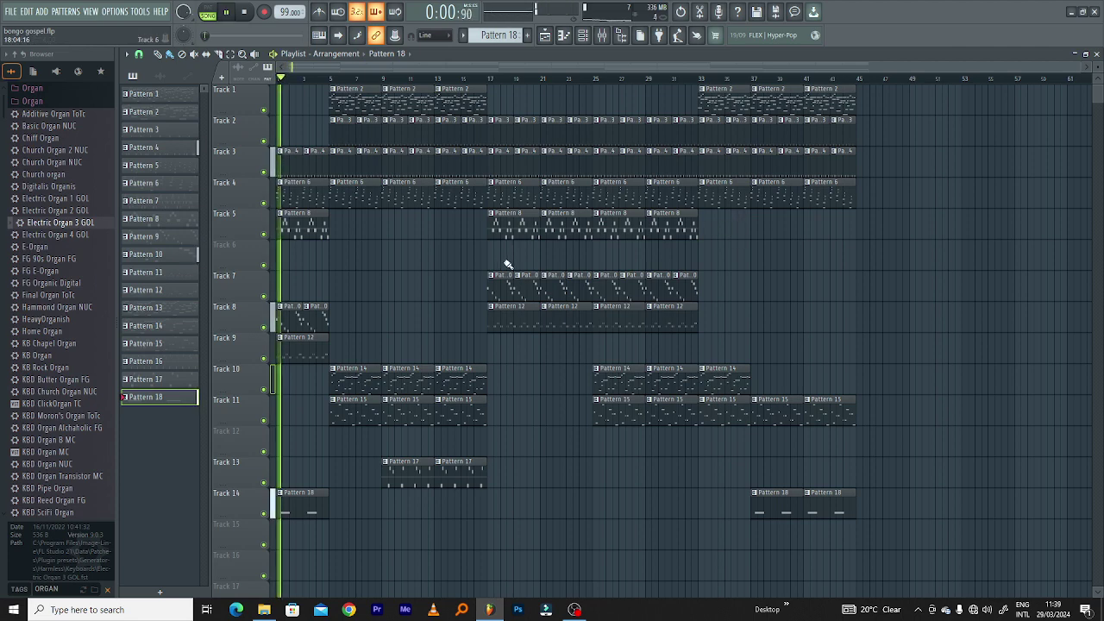